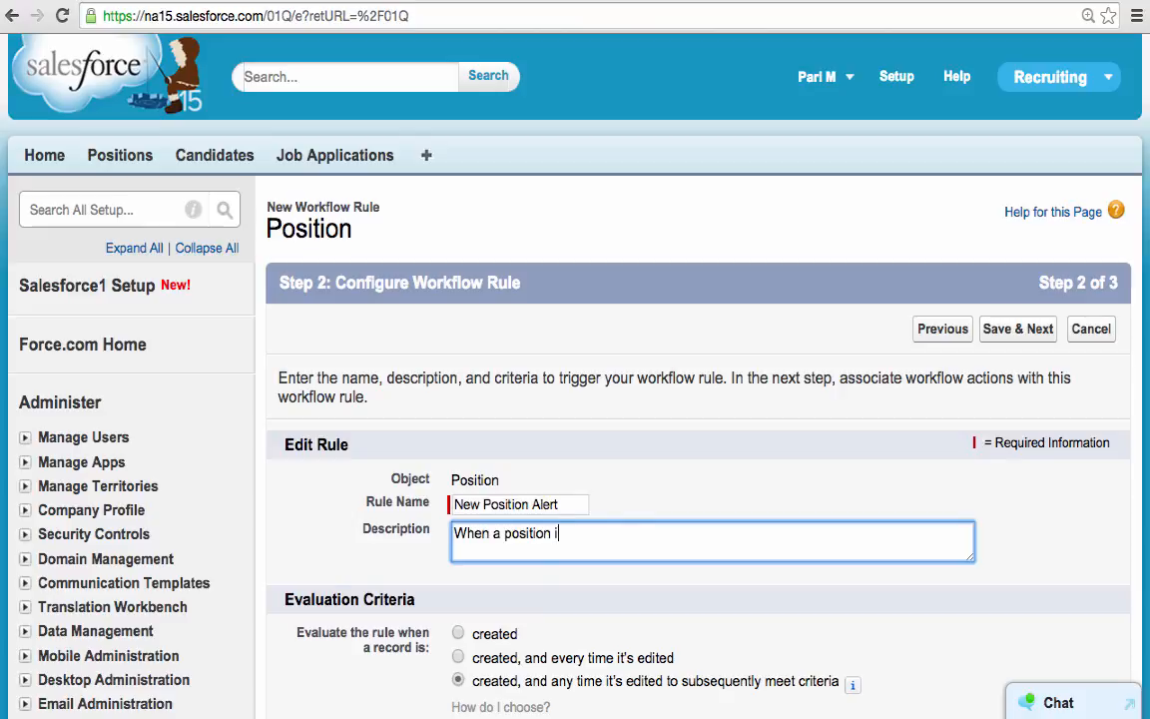
- Complete the rule description as: When a position is created and status changes to "Open - Approved" Notify all the users in the company
{"action": "type", "text": "tatus "}
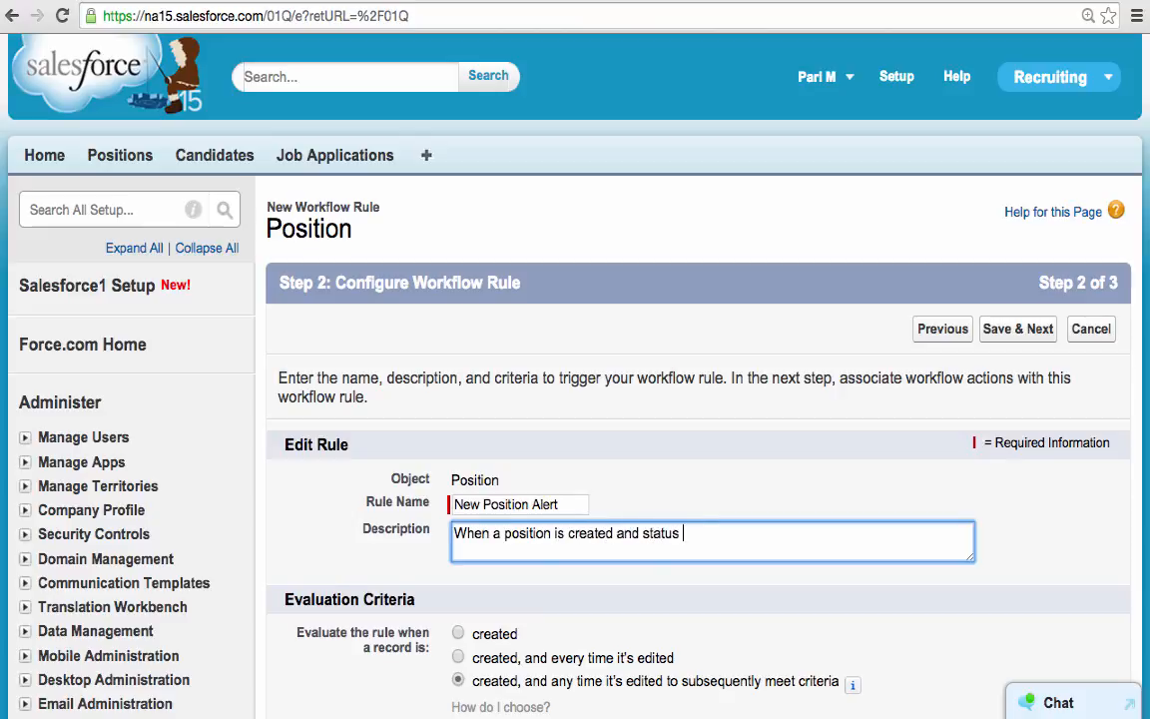
{"action": "type", "text": "changes to \"\"Open - Approved"}
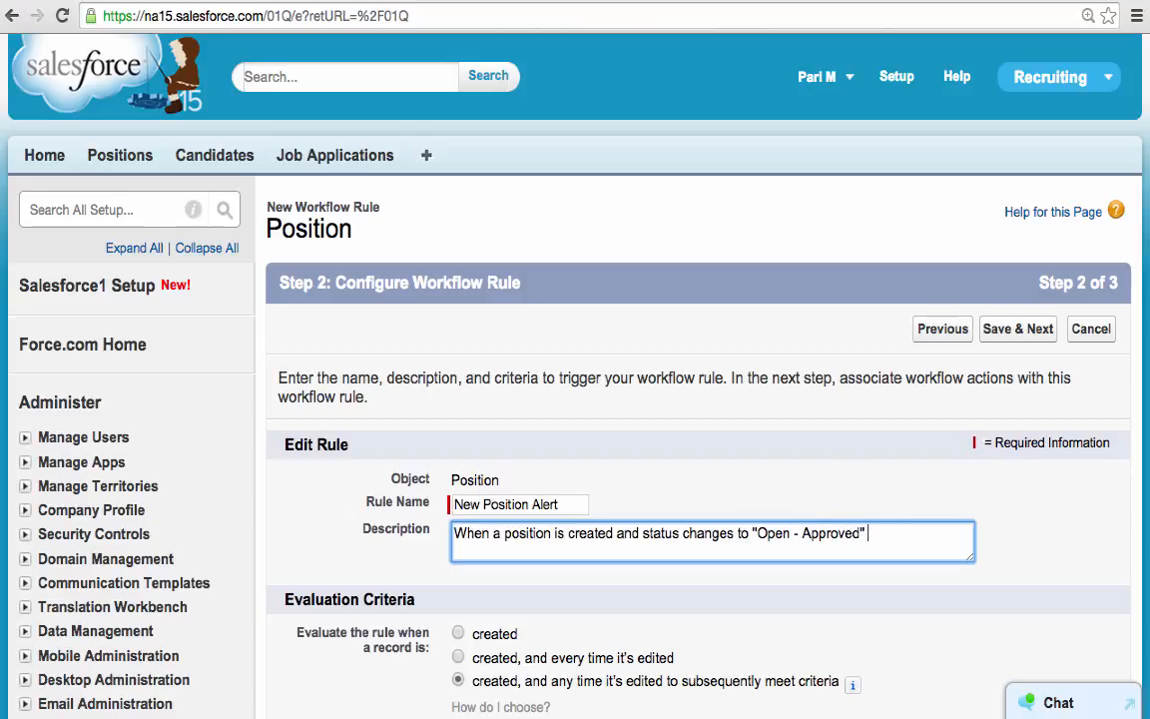
{"action": "type", "text": "Notify all the users in "}
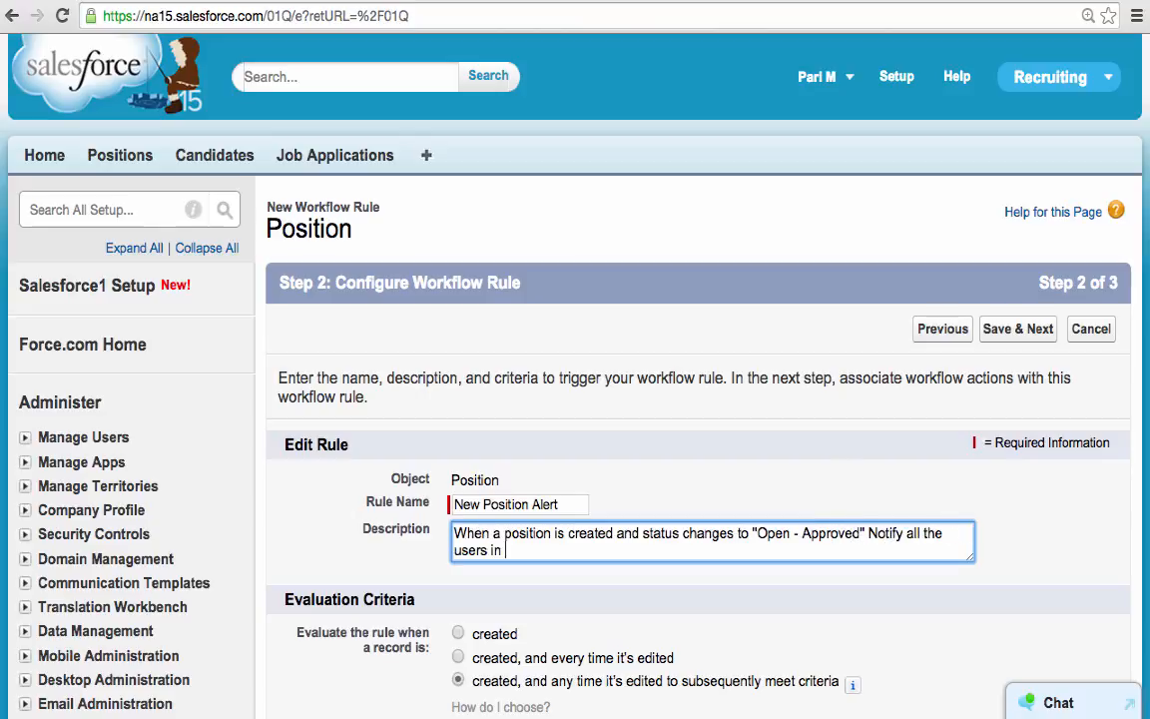
{"action": "type", "text": "the company."}
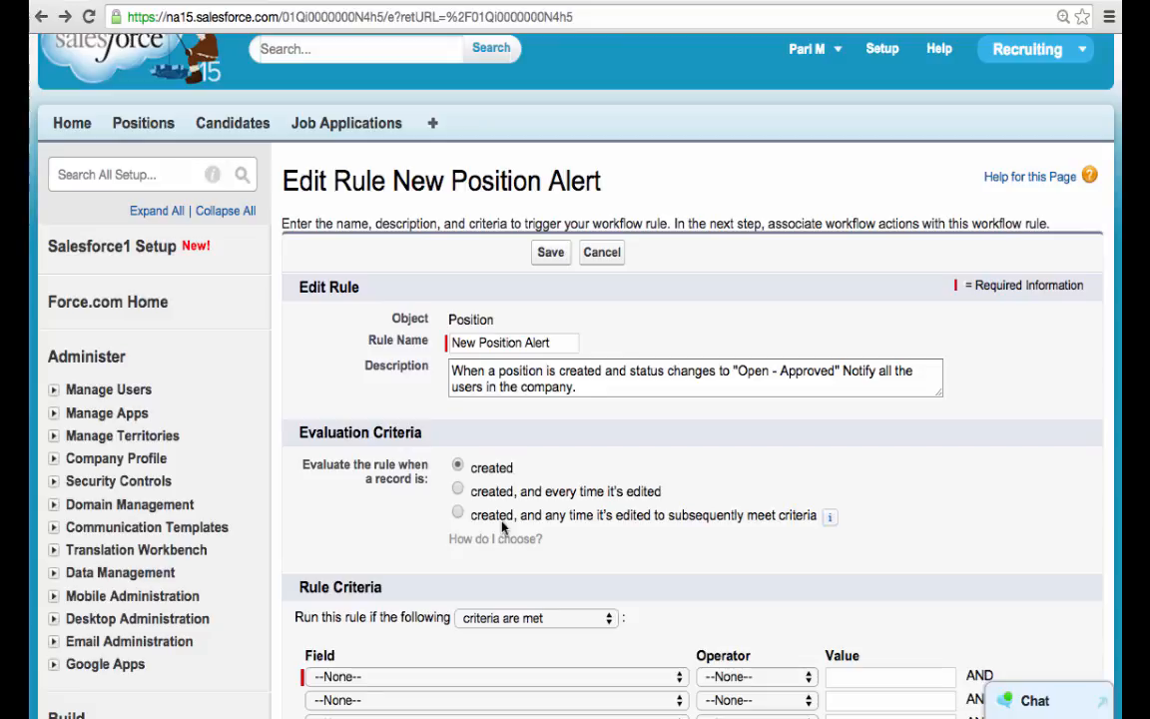
- Set the rule to evaluate when a record is created, and any time it's edited to subsequently meet criteria
{"action": "scroll", "coordinate": [502, 526], "scroll_direction": "down", "scroll_amount": 4}
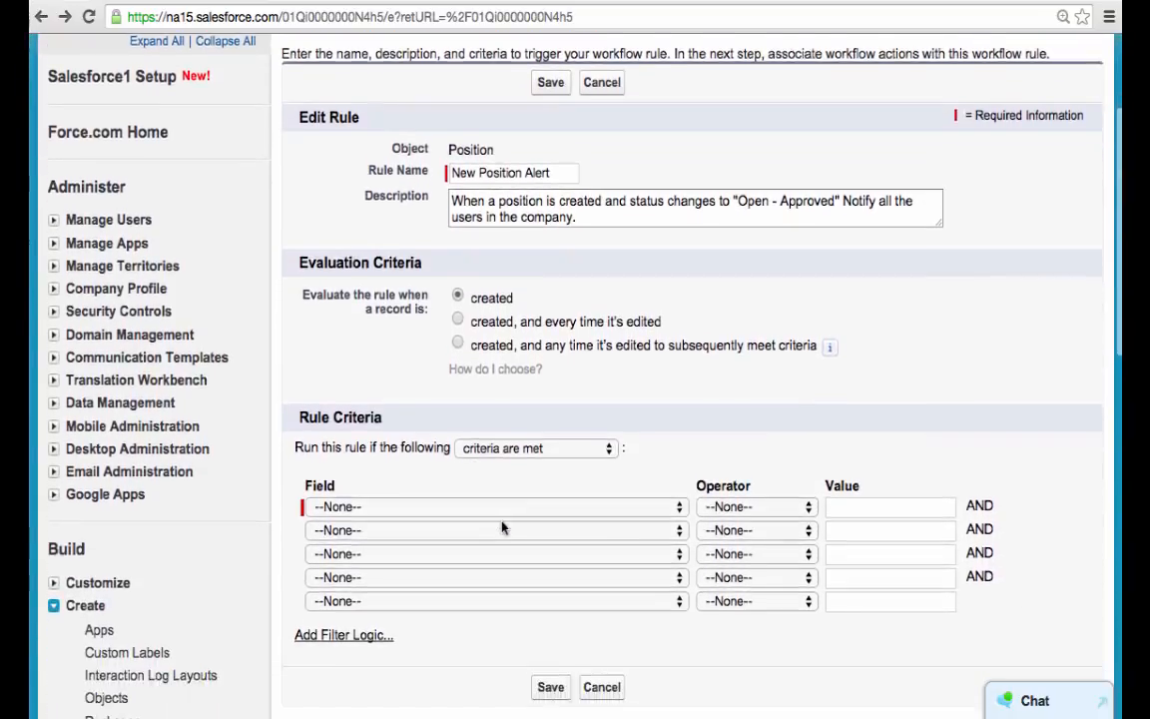
{"action": "scroll", "coordinate": [502, 527], "scroll_direction": "down", "scroll_amount": 1}
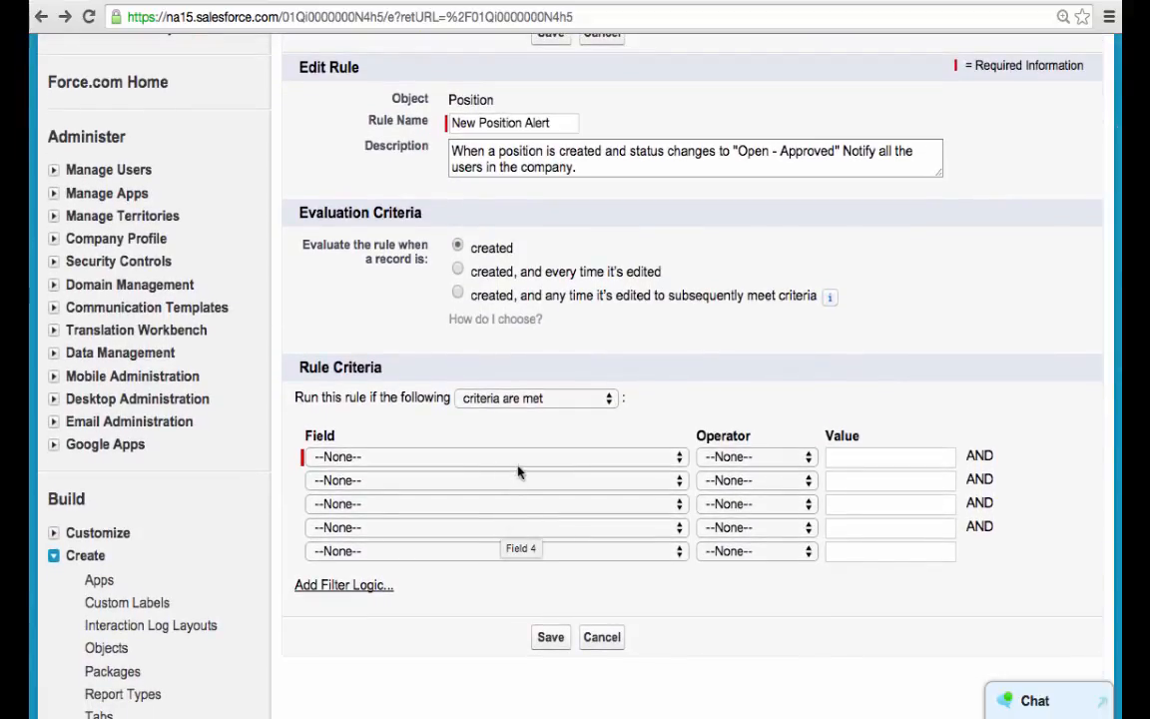
{"action": "left_click", "coordinate": [458, 296]}
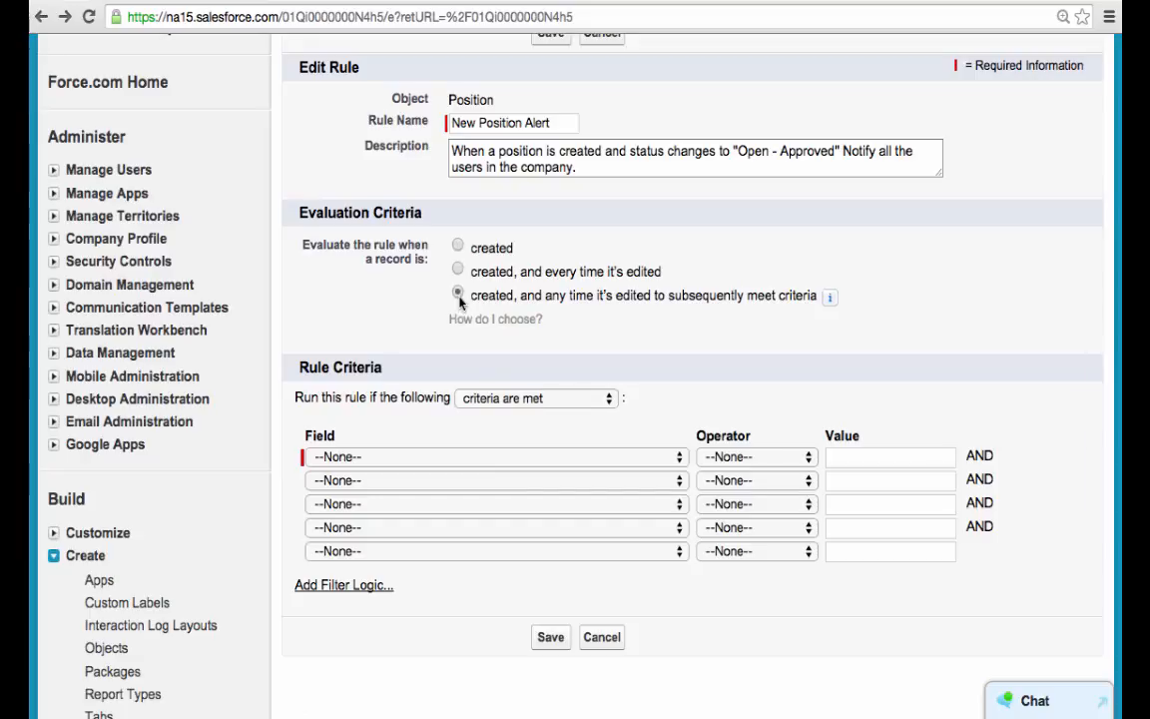
- Add the rule criterion Position: Status equals Open - Approved and save the rule
{"action": "left_click", "coordinate": [485, 456]}
{"action": "scroll", "coordinate": [483, 460], "scroll_direction": "down", "scroll_amount": 10}
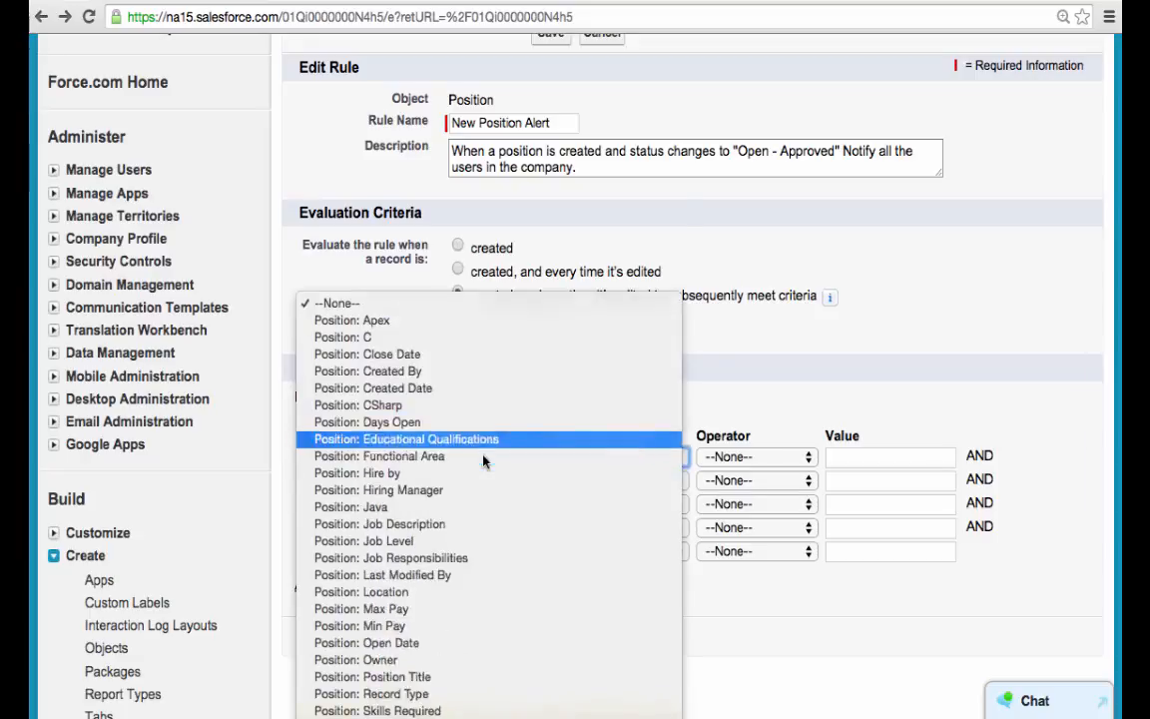
{"action": "left_click", "coordinate": [483, 457]}
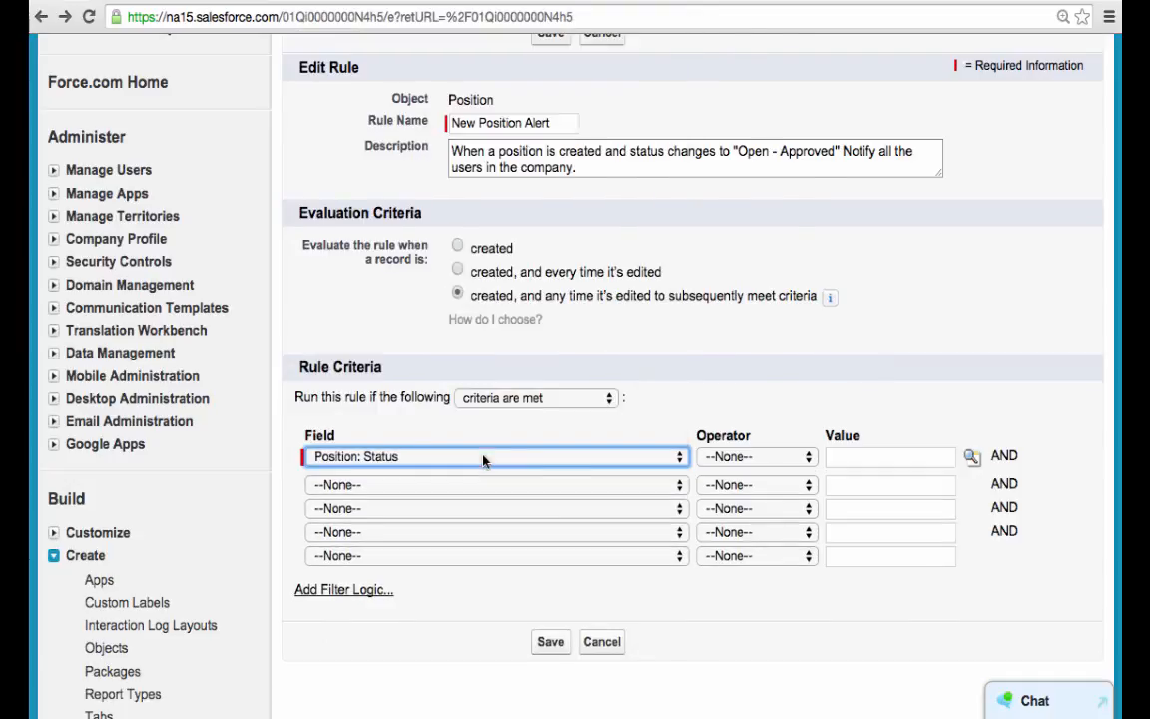
{"action": "left_click", "coordinate": [715, 456]}
{"action": "left_click", "coordinate": [723, 473]}
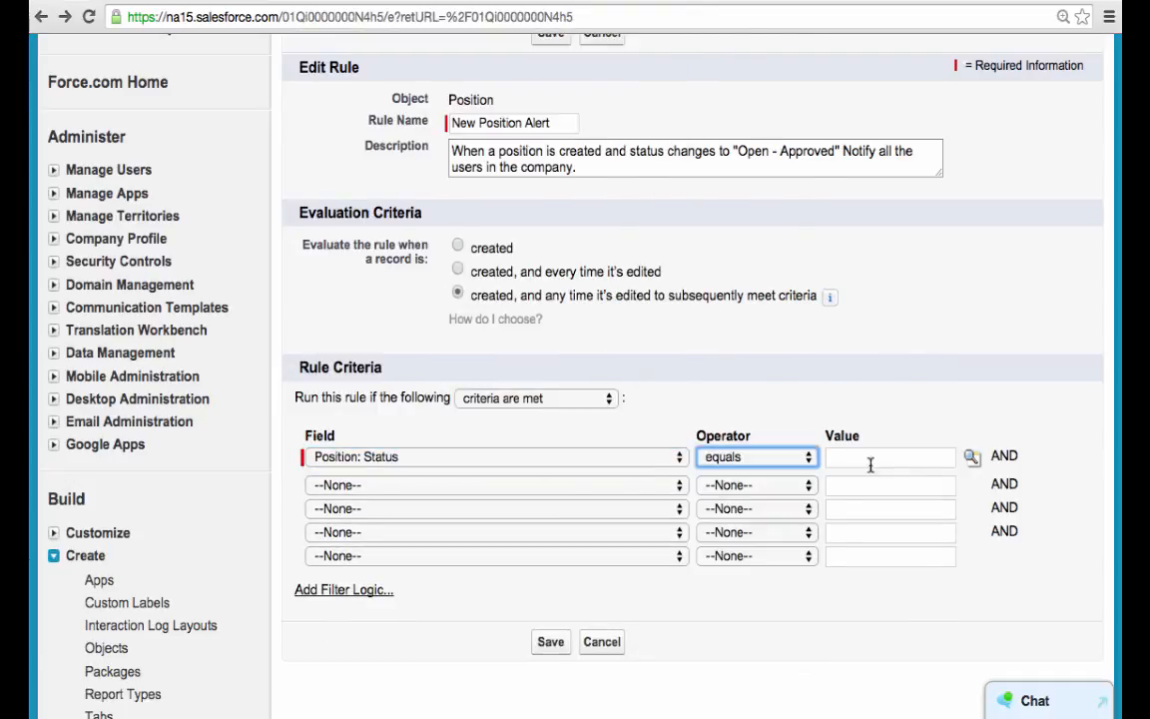
{"action": "left_click", "coordinate": [971, 457]}
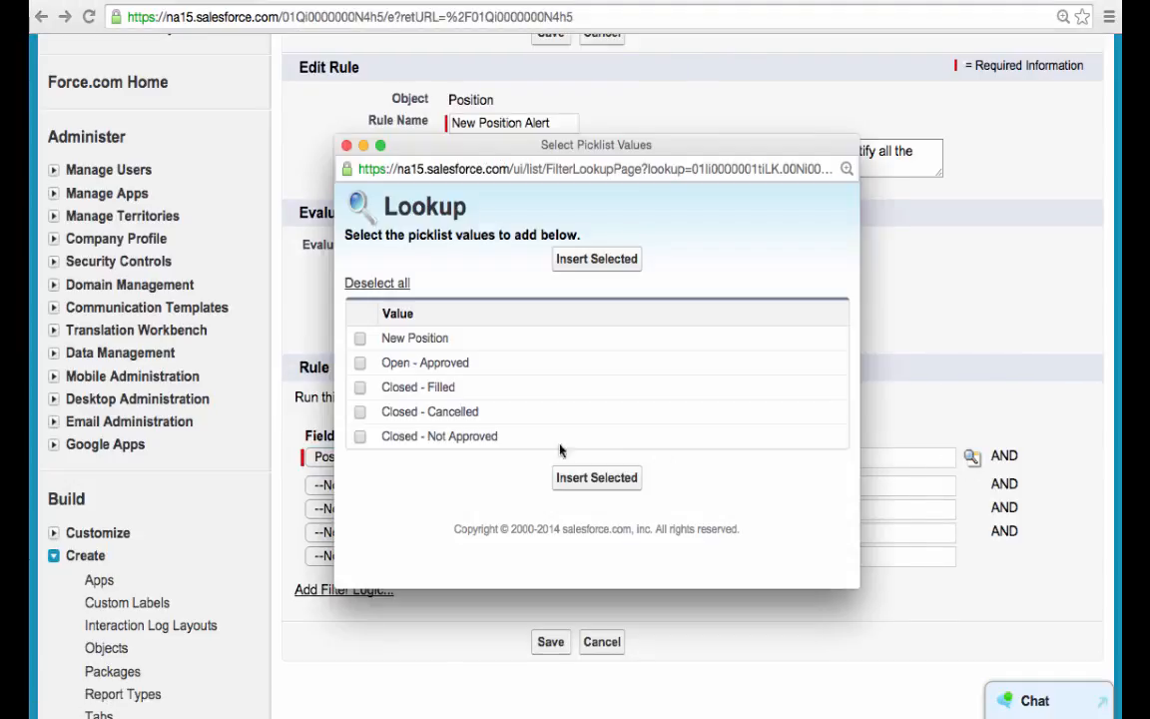
{"action": "left_click", "coordinate": [361, 363]}
{"action": "left_click", "coordinate": [596, 477]}
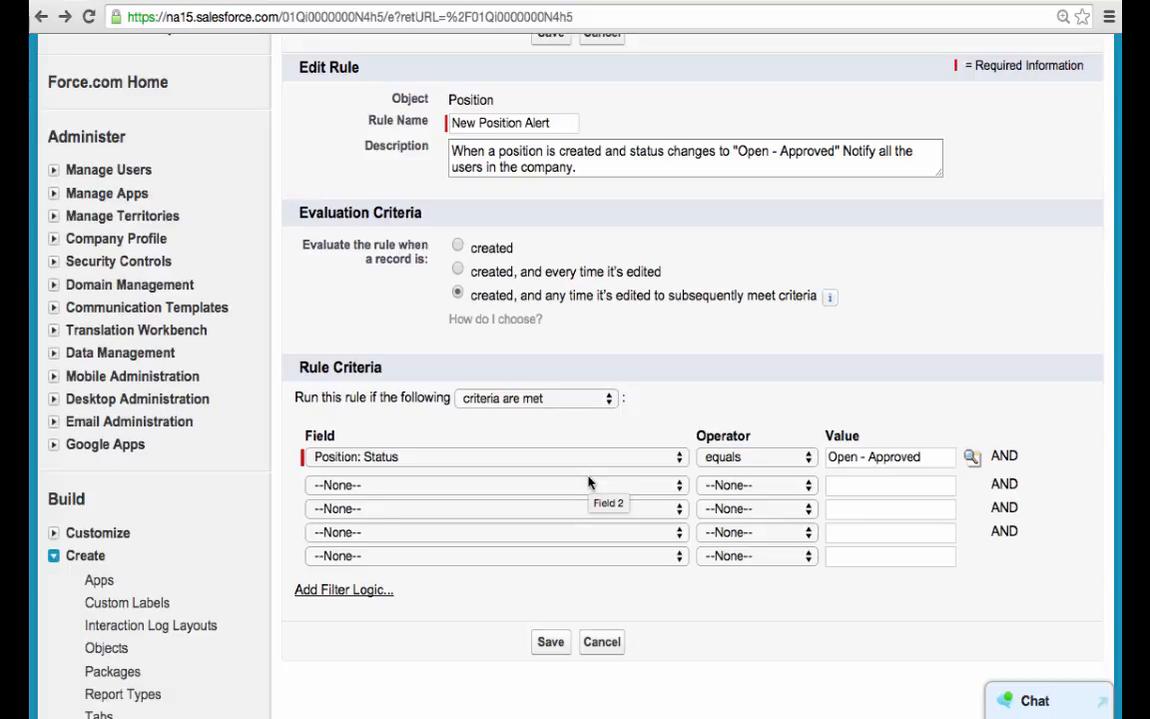
{"action": "left_click", "coordinate": [554, 642]}
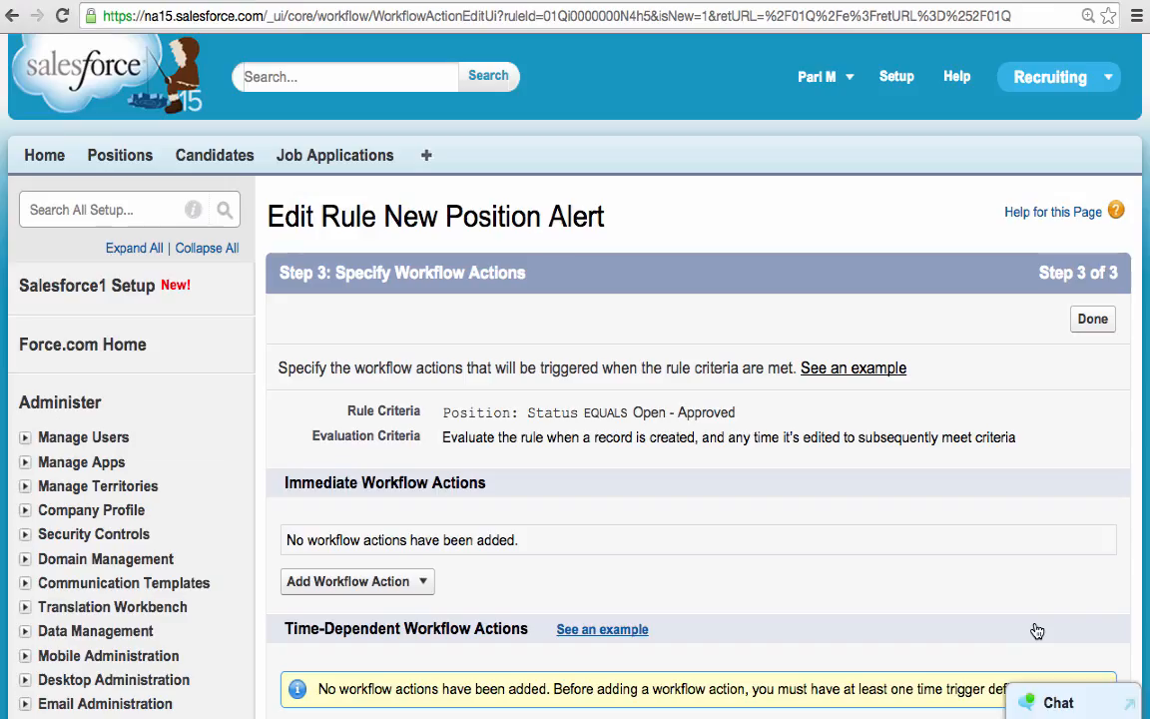
- Add a new email alert as an immediate workflow action with the description New Position Email Alert
{"action": "scroll", "coordinate": [1037, 631], "scroll_direction": "down", "scroll_amount": 1}
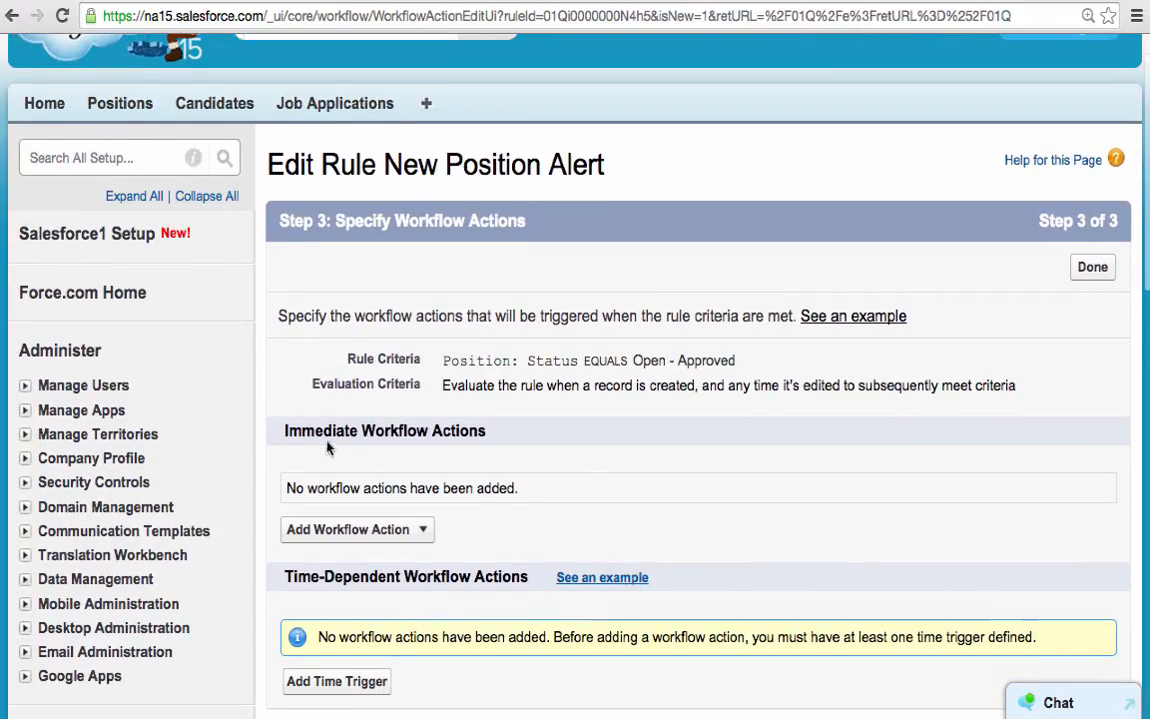
{"action": "left_click", "coordinate": [400, 539]}
{"action": "left_click", "coordinate": [385, 562]}
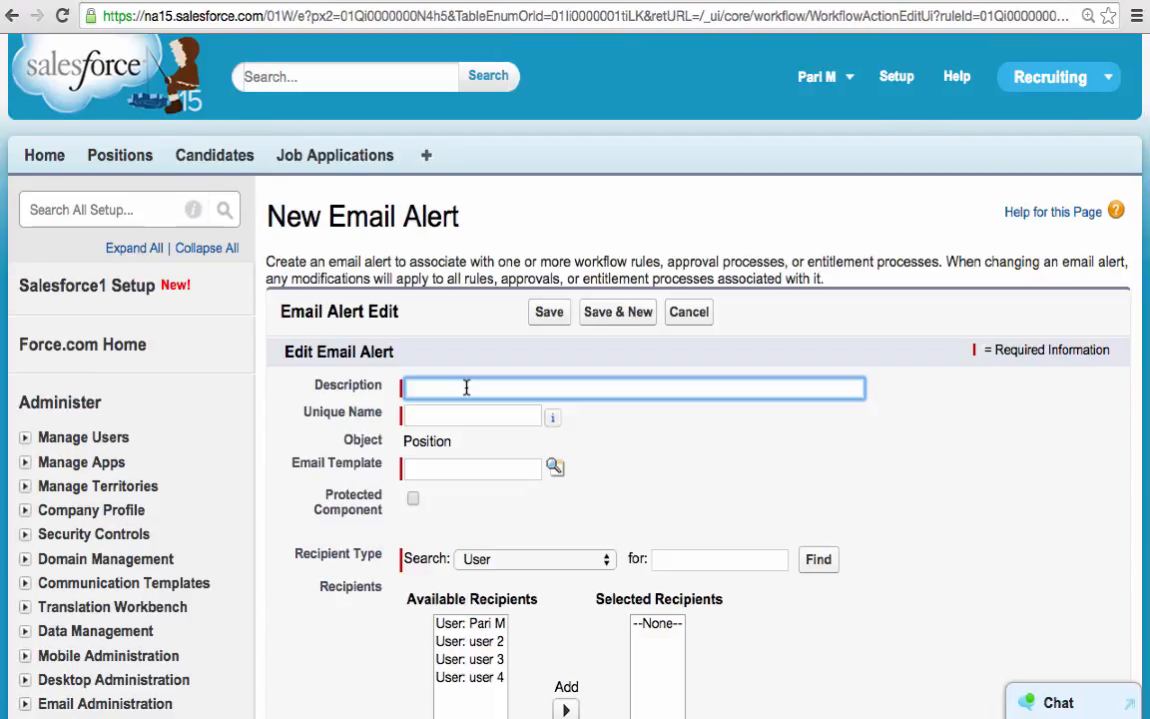
{"action": "type", "text": "New Position Email Alert"}
{"action": "key", "text": "Tab"}
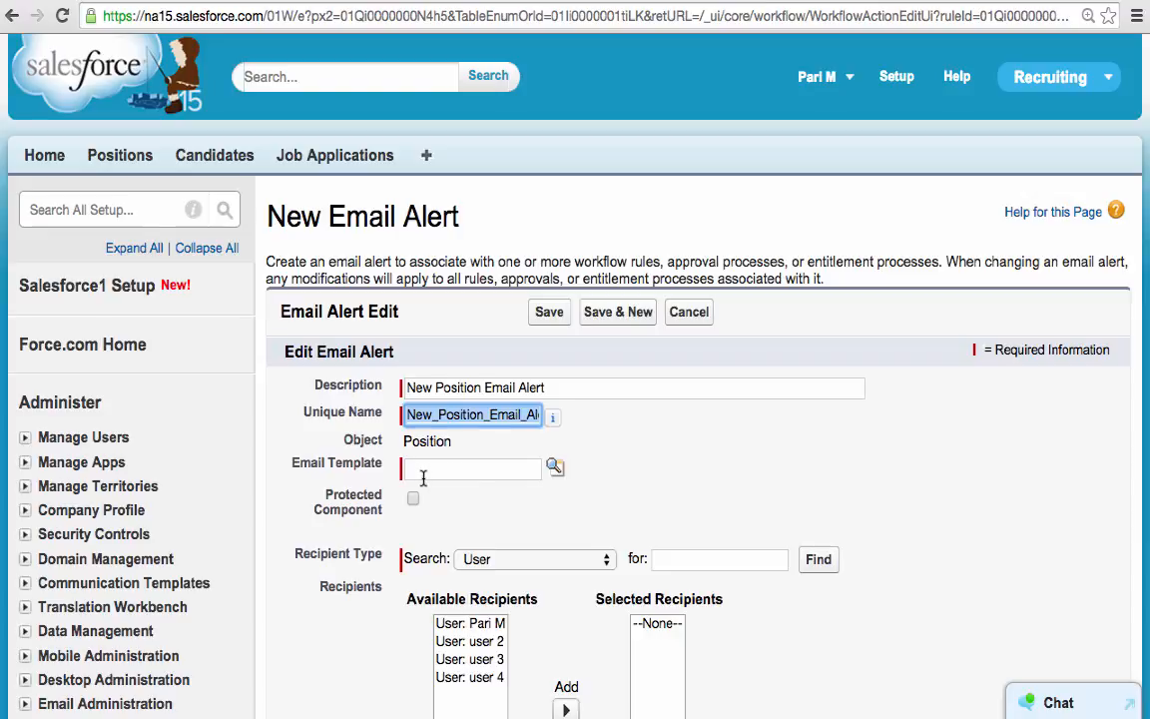
- Open the email templates in a separate browser tab and start a new template of type Text
{"action": "left_click", "coordinate": [27, 588]}
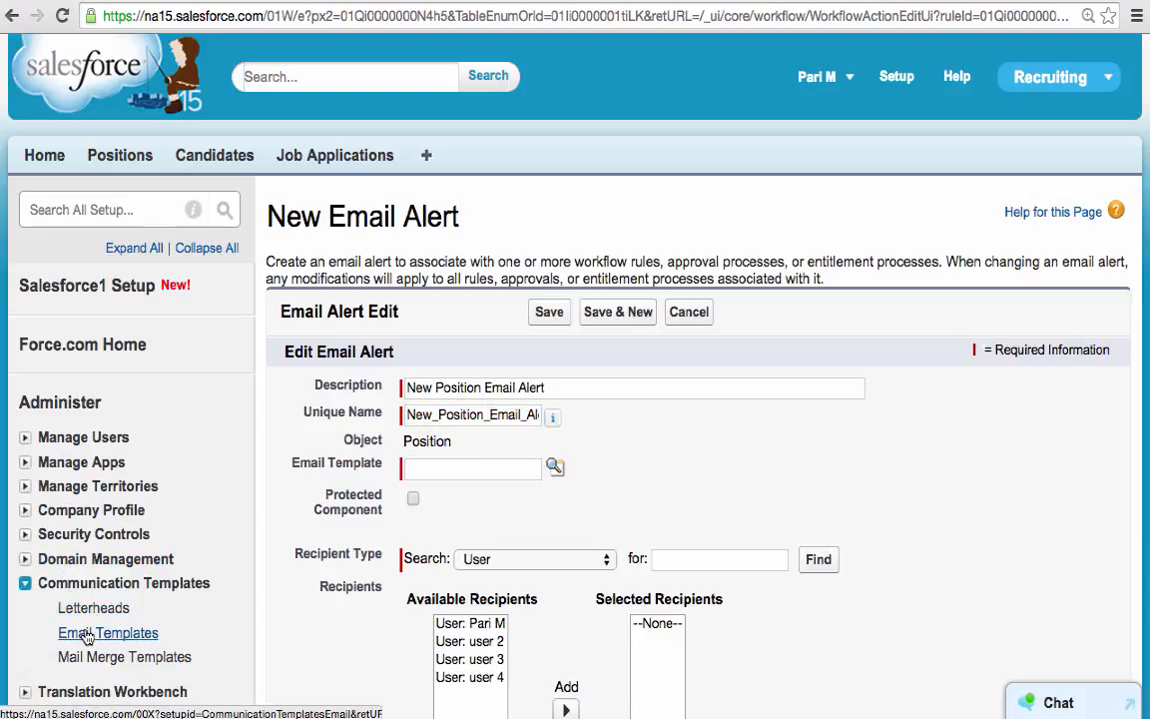
{"action": "right_click", "coordinate": [86, 636]}
{"action": "left_click", "coordinate": [158, 578]}
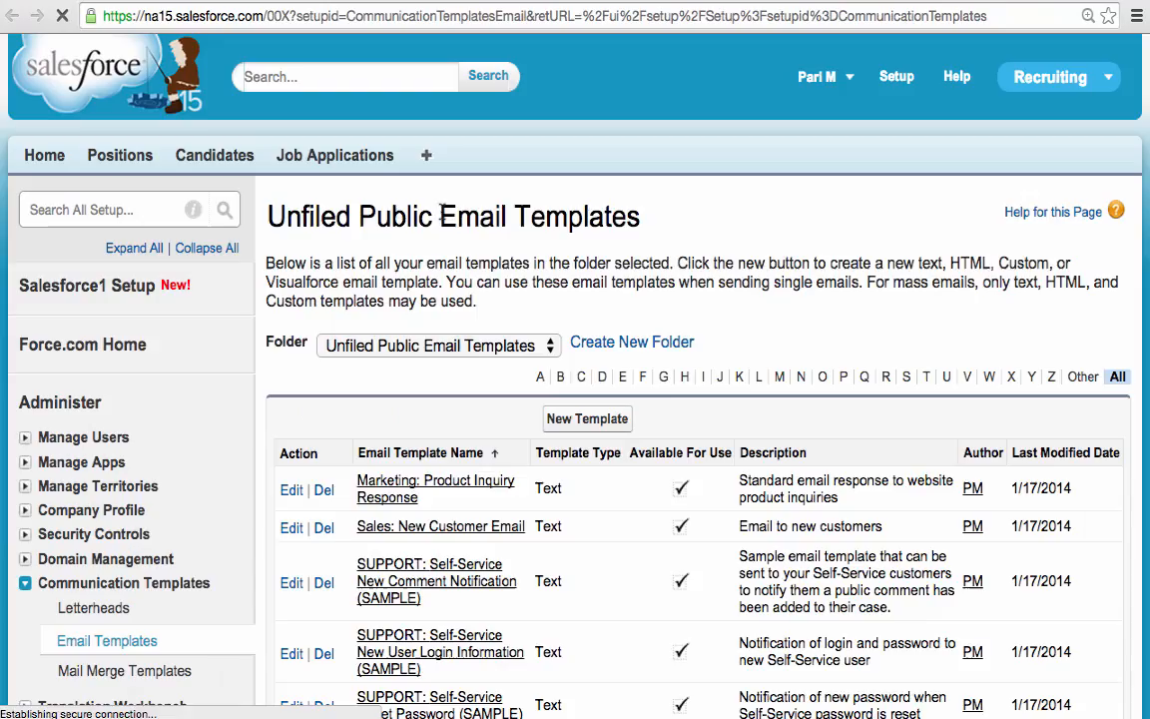
{"action": "left_click", "coordinate": [603, 420]}
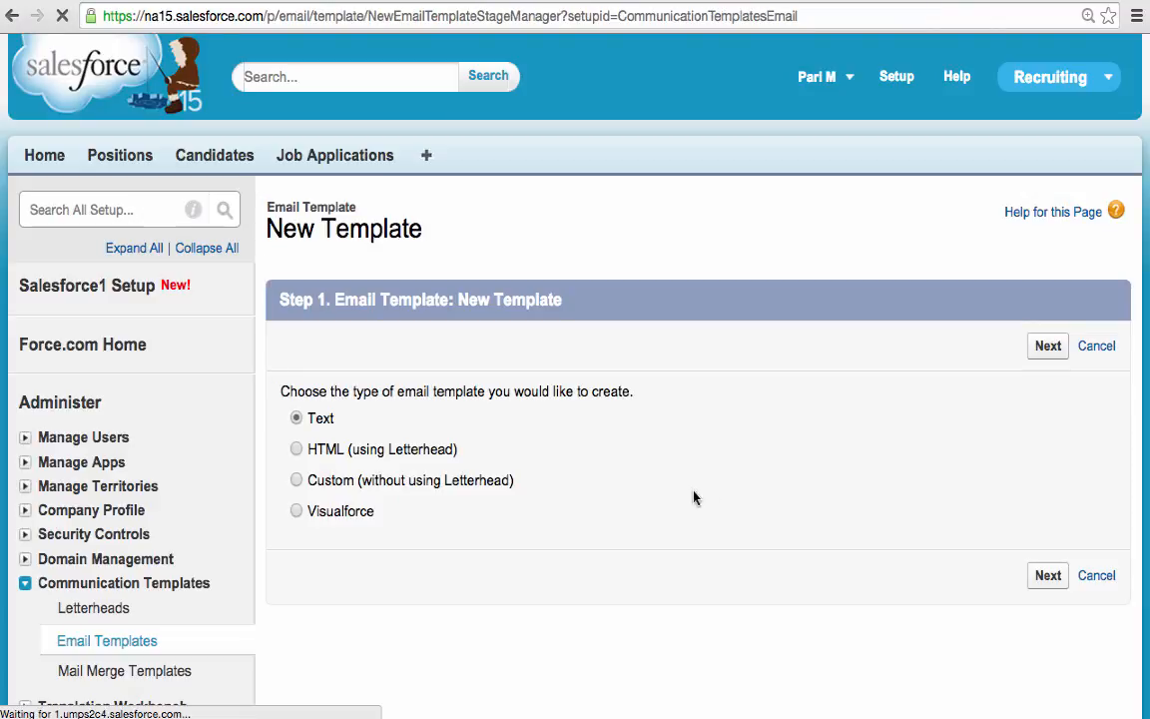
{"action": "left_click", "coordinate": [1047, 346]}
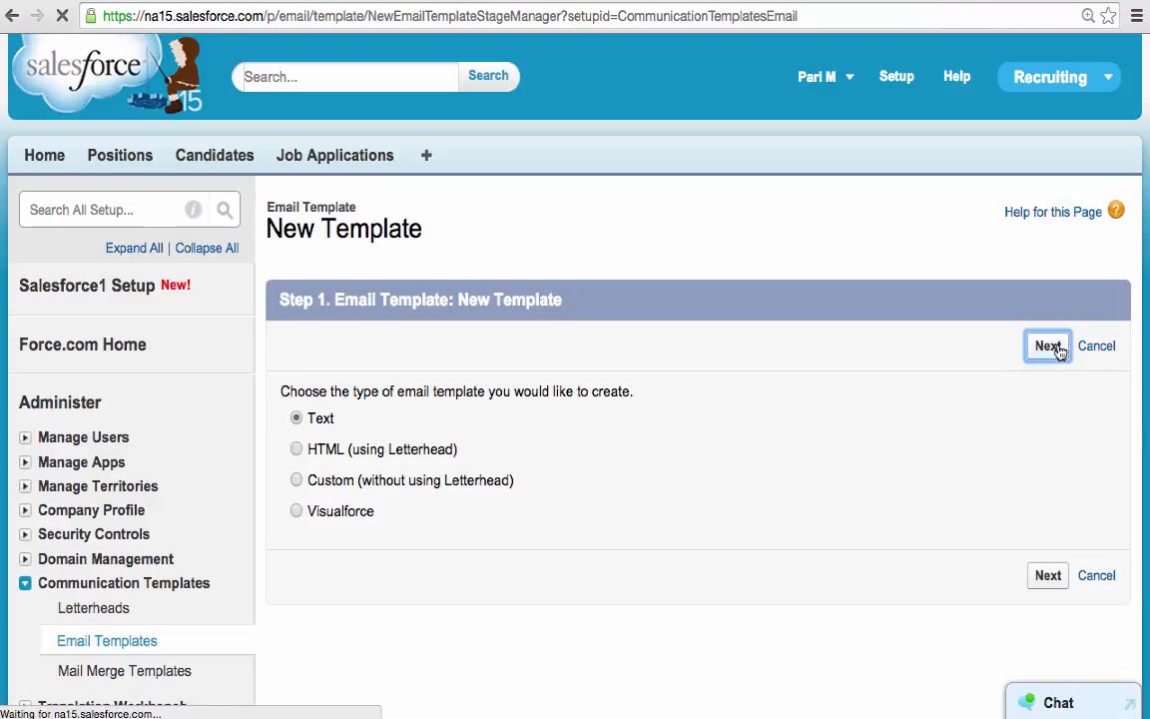
- Name the email template New Position Alert and give it the subject New Position Alert
{"action": "left_click", "coordinate": [511, 223]}
{"action": "type", "text": "New Position "}
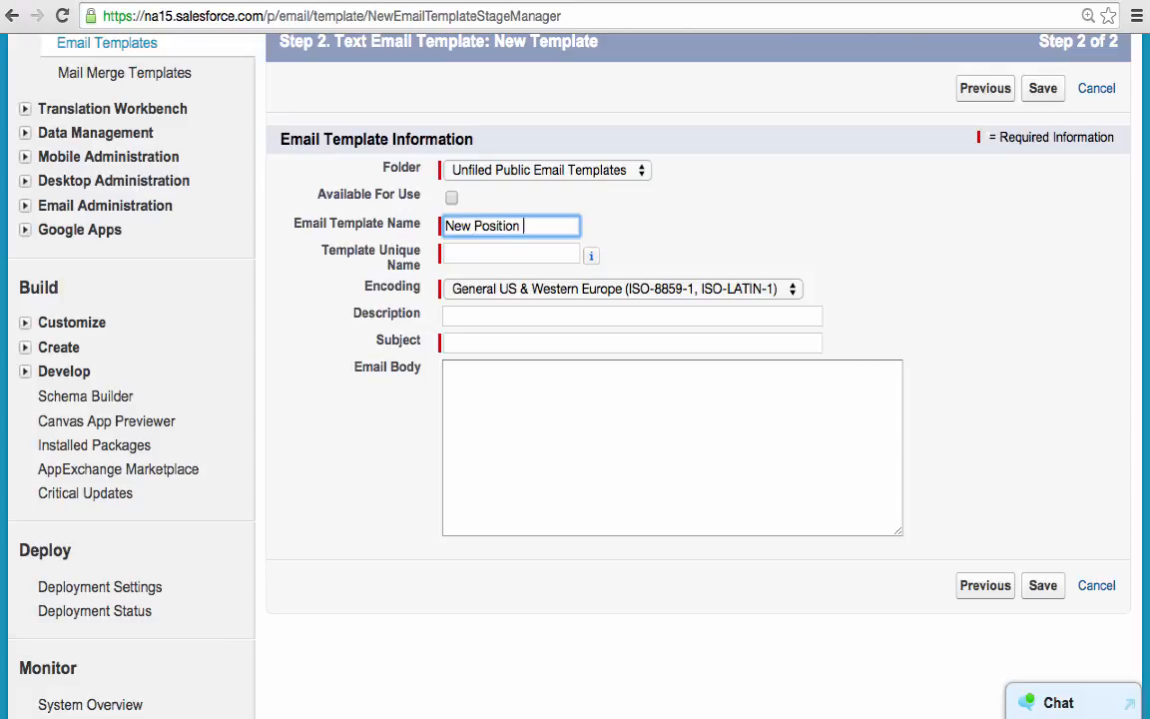
{"action": "type", "text": "Alert"}
{"action": "key", "text": "Tab"}
{"action": "scroll", "coordinate": [498, 338], "scroll_direction": "down", "scroll_amount": 1}
{"action": "left_click", "coordinate": [498, 339]}
{"action": "type", "text": "New Position Alert"}
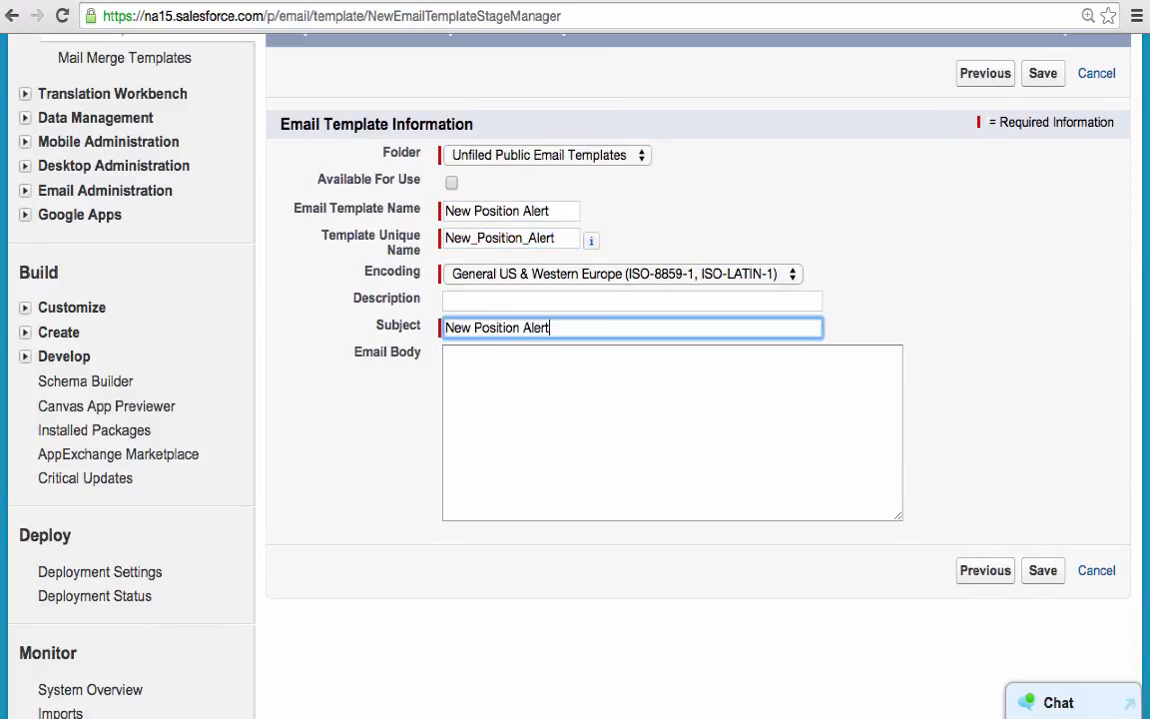
- Begin the email body with the greeting "Hello" and the sentence "There is a new Open Position in the org."
{"action": "left_click", "coordinate": [495, 376]}
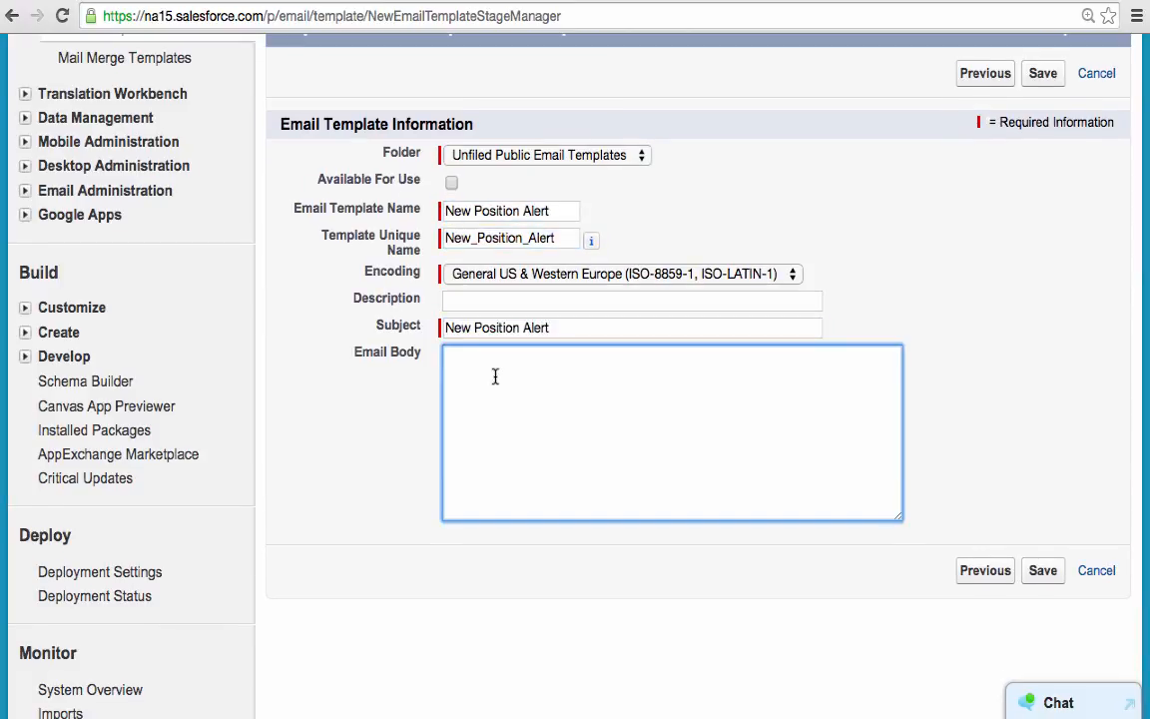
{"action": "type", "text": "Hello"}
{"action": "key", "text": "Return"}
{"action": "key", "text": "Return"}
{"action": "type", "text": "There is a new Open Position in the org"}
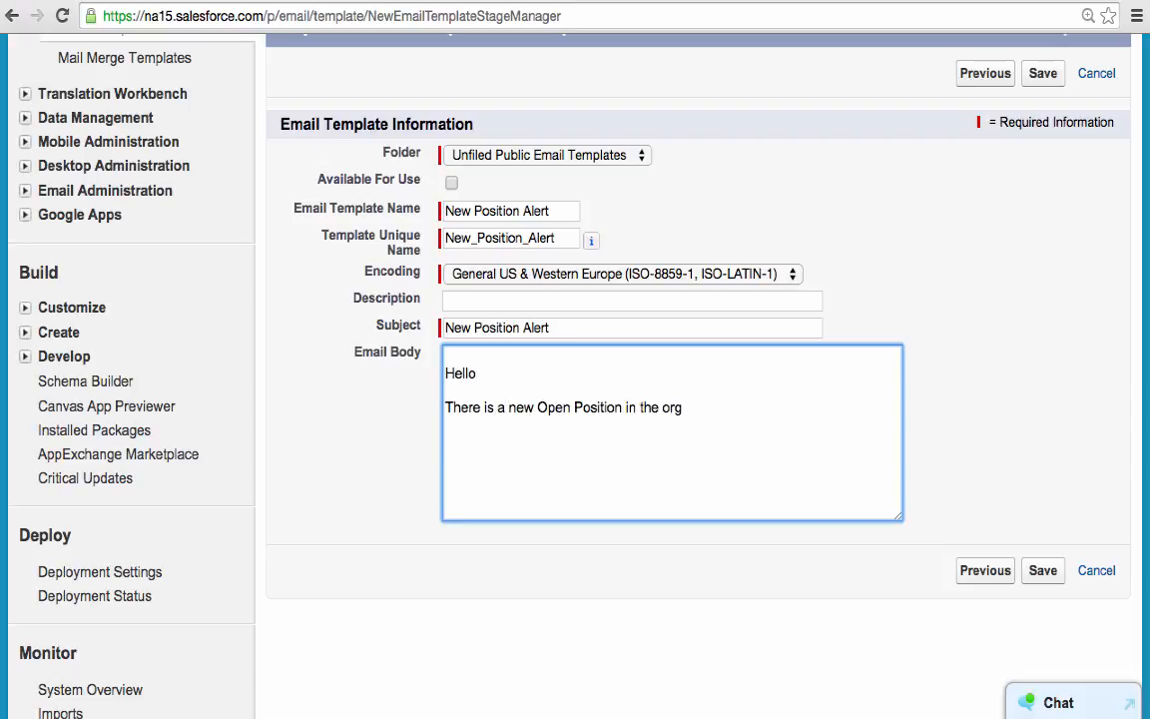
{"action": "type", "text": "."}
- Add the lines "The job responsibilities are" and "The Salary range is :" to the email body
{"action": "key", "text": "Return"}
{"action": "type", "text": "The job responsi"}
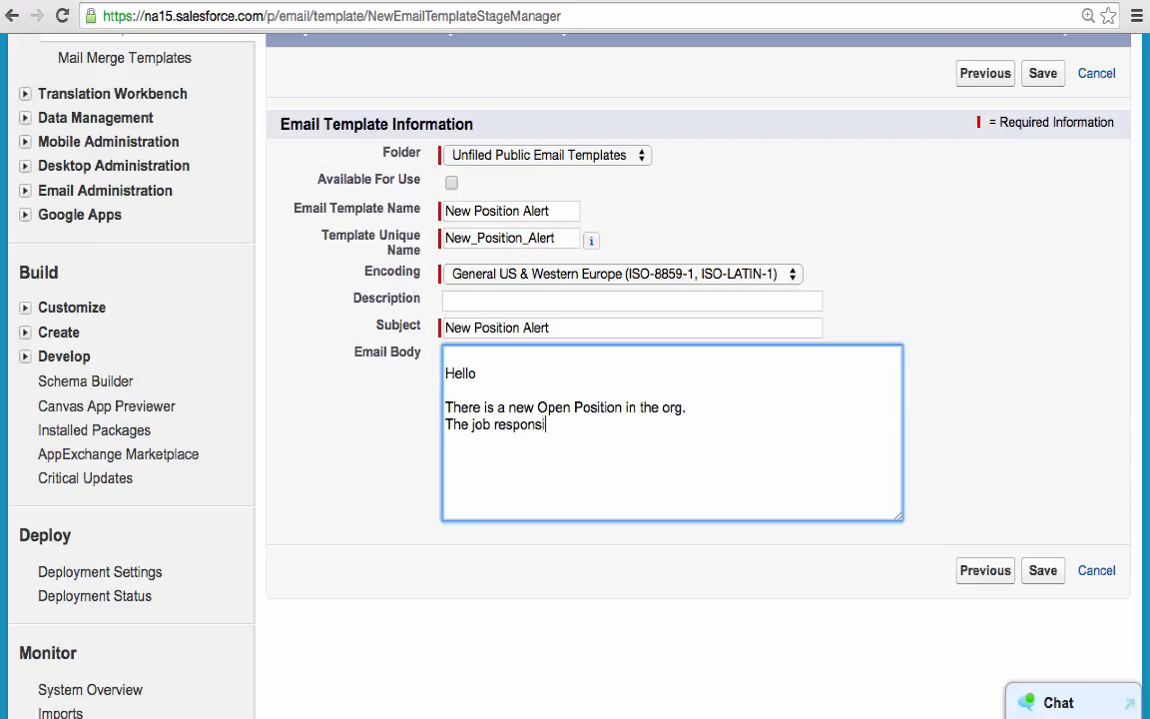
{"action": "type", "text": "bilities are"}
{"action": "key", "text": "Return"}
{"action": "type", "text": "The "}
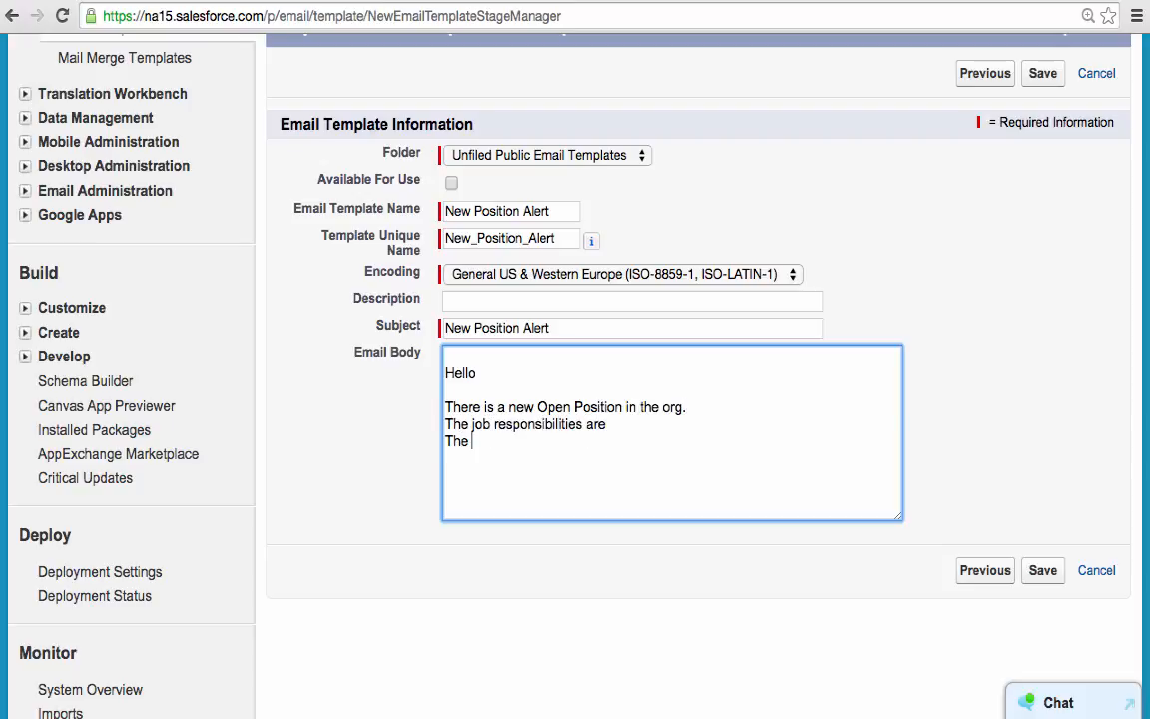
{"action": "type", "text": "Salary range is :"}
{"action": "key", "text": "Return"}
{"action": "key", "text": "Return"}
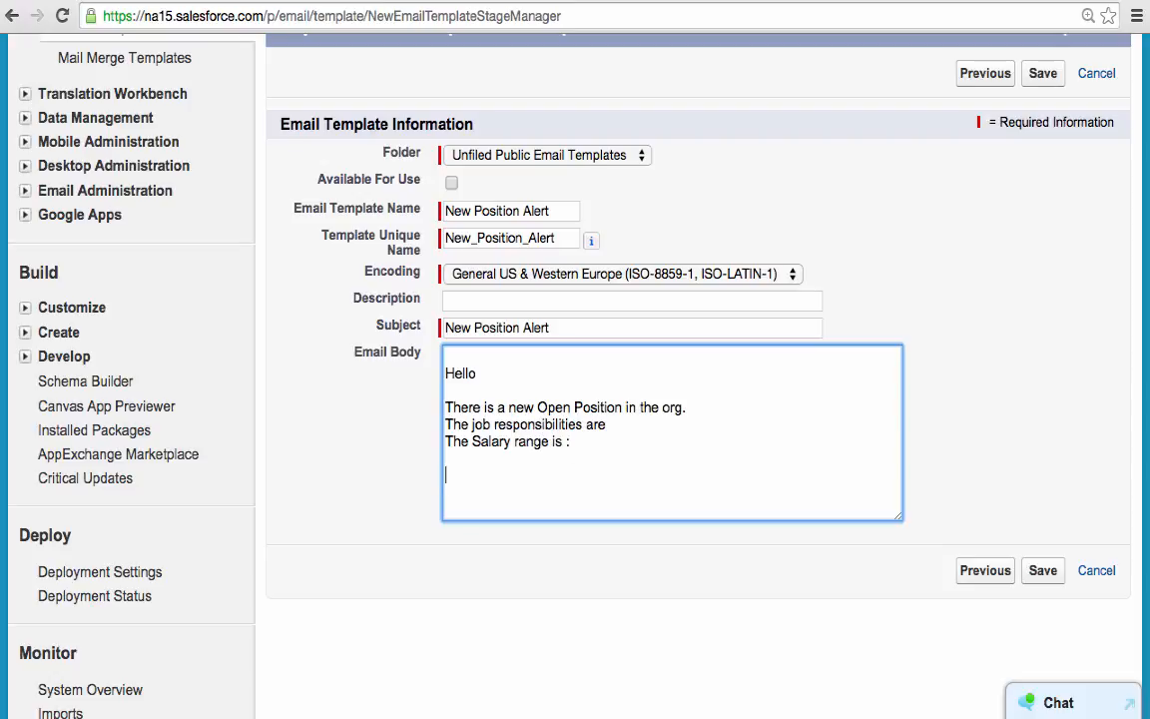
- Finish the email body with the line "Referrals can earn a bonus" and the closing "Thanks" and "Hiring Manager"
{"action": "type", "text": "Referrals can e"}
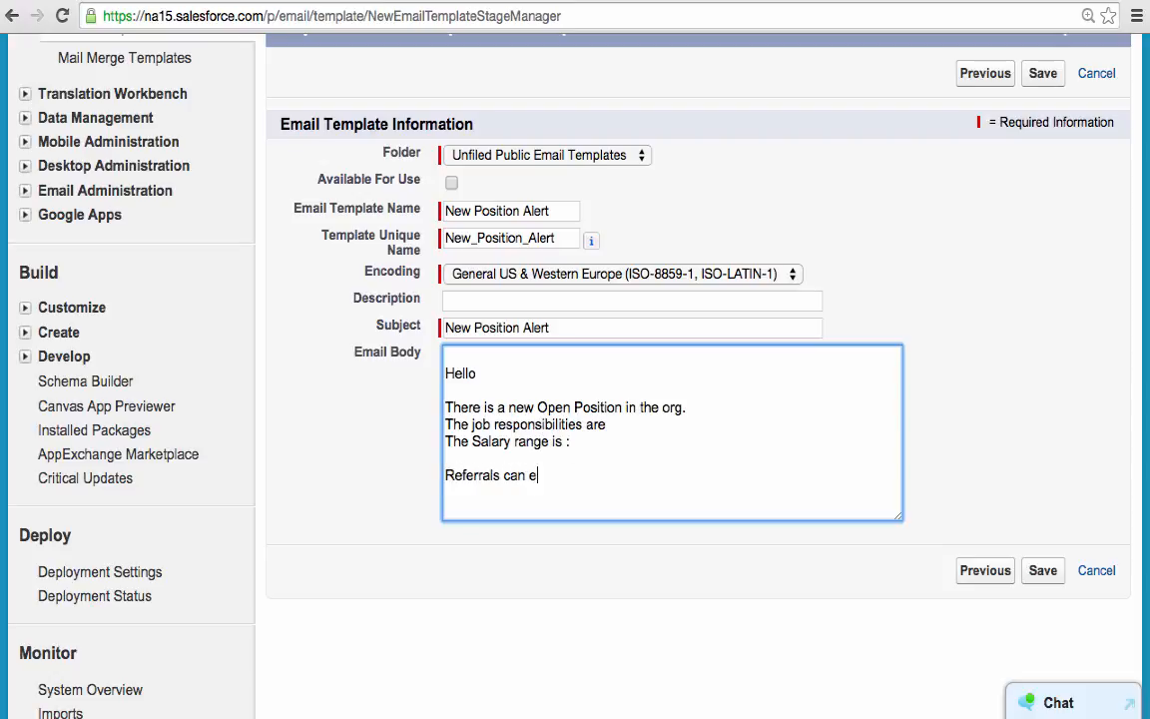
{"action": "type", "text": "arn a bonus"}
{"action": "key", "text": "Return"}
{"action": "key", "text": "Return"}
{"action": "type", "text": "Thanks"}
{"action": "key", "text": "Return"}
{"action": "key", "text": "Return"}
{"action": "type", "text": "Hiring Manager"}
- Choose Position Title from the Position Fields merge fields and copy its merge field value {!Position__c.Name}
{"action": "scroll", "coordinate": [610, 415], "scroll_direction": "up", "scroll_amount": 3}
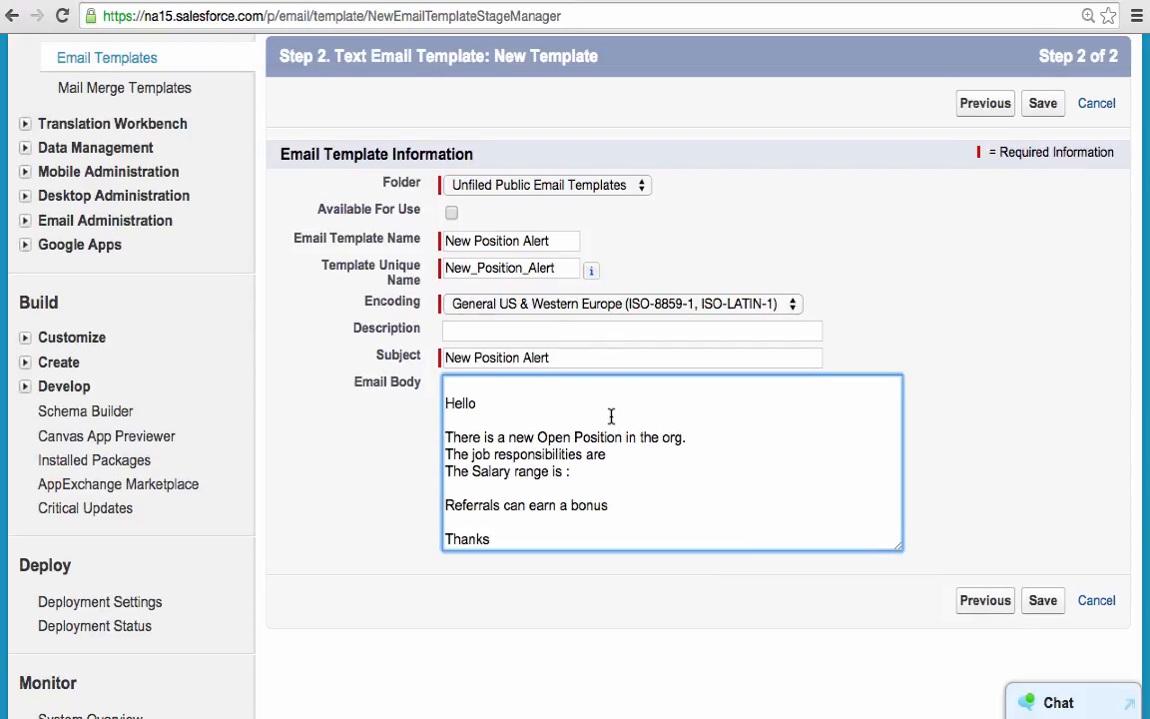
{"action": "scroll", "coordinate": [611, 415], "scroll_direction": "up", "scroll_amount": 3}
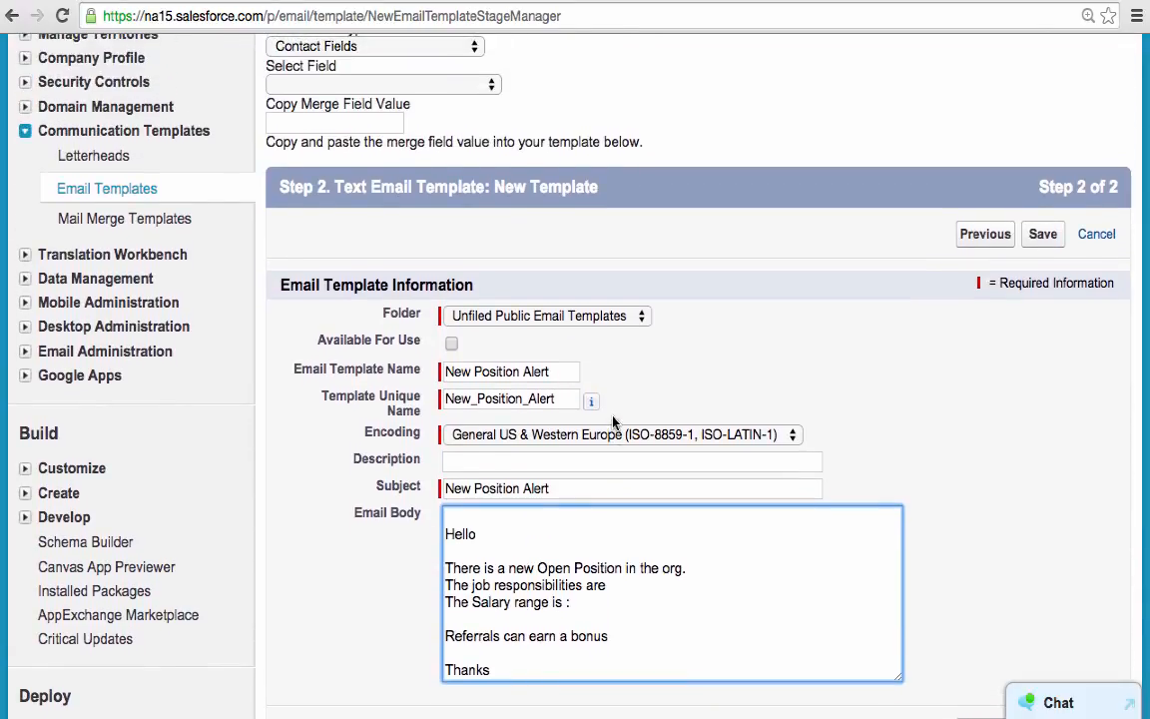
{"action": "scroll", "coordinate": [611, 421], "scroll_direction": "up", "scroll_amount": 3}
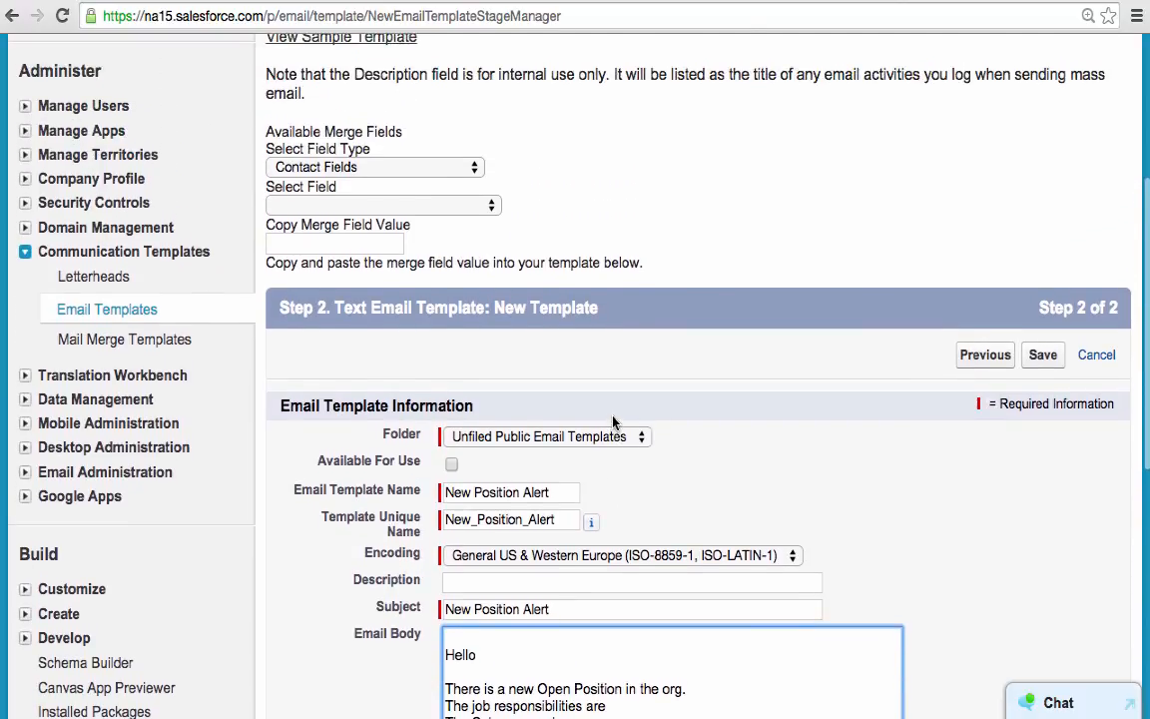
{"action": "left_click", "coordinate": [429, 165]}
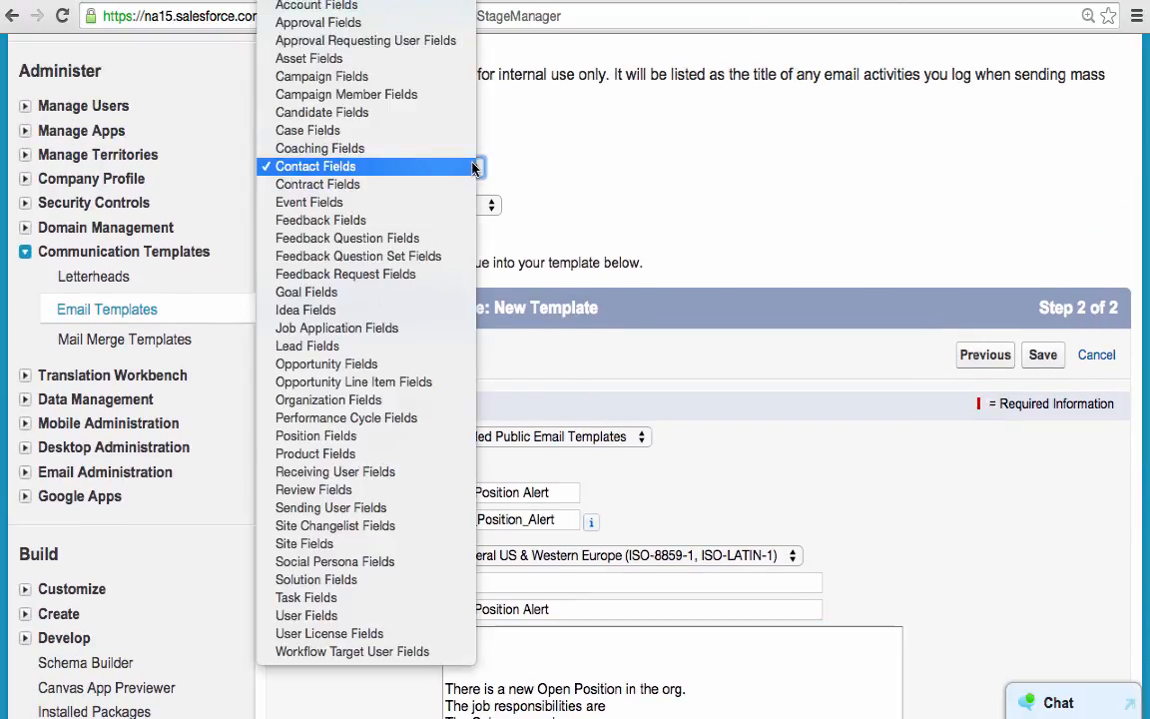
{"action": "left_click", "coordinate": [429, 436]}
{"action": "scroll", "coordinate": [446, 90], "scroll_direction": "down", "scroll_amount": 3}
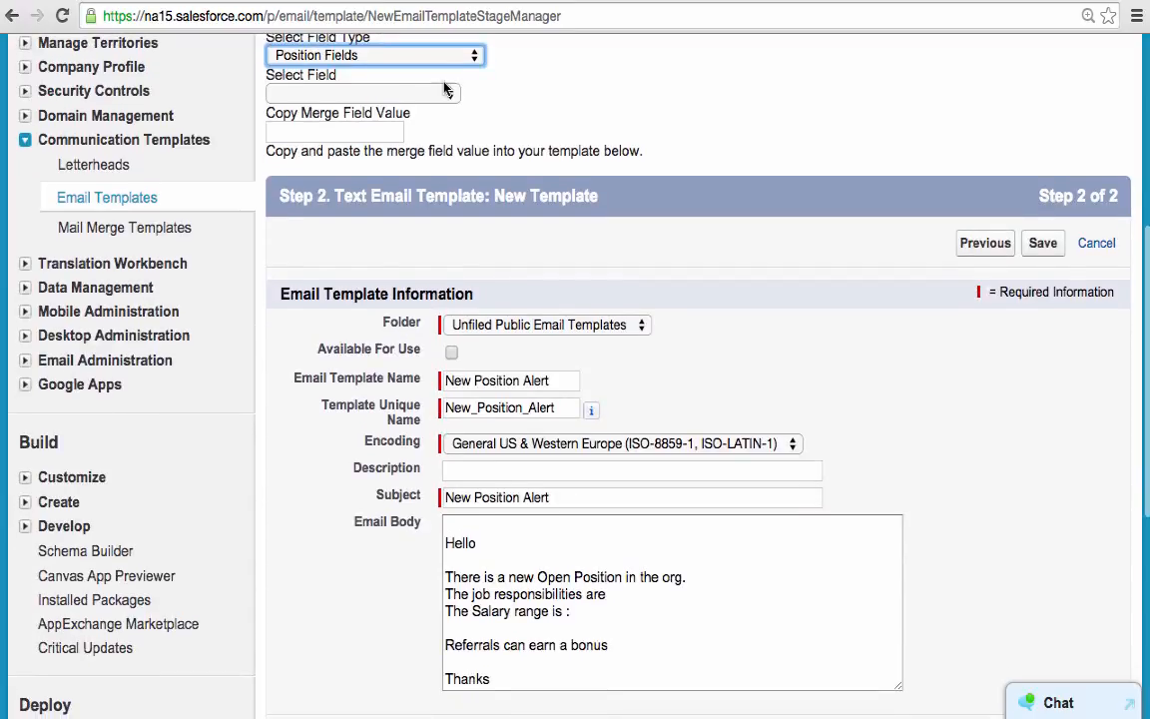
{"action": "left_click", "coordinate": [439, 96]}
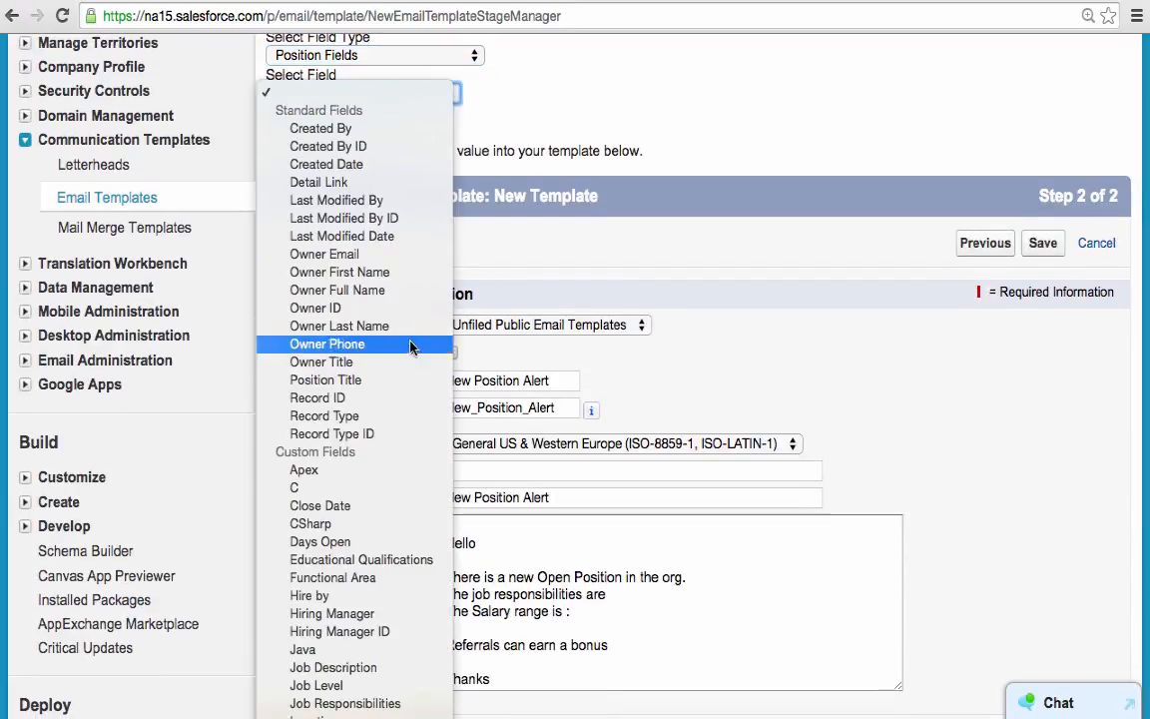
{"action": "left_click", "coordinate": [401, 382]}
{"action": "key", "text": "ctrl+c"}
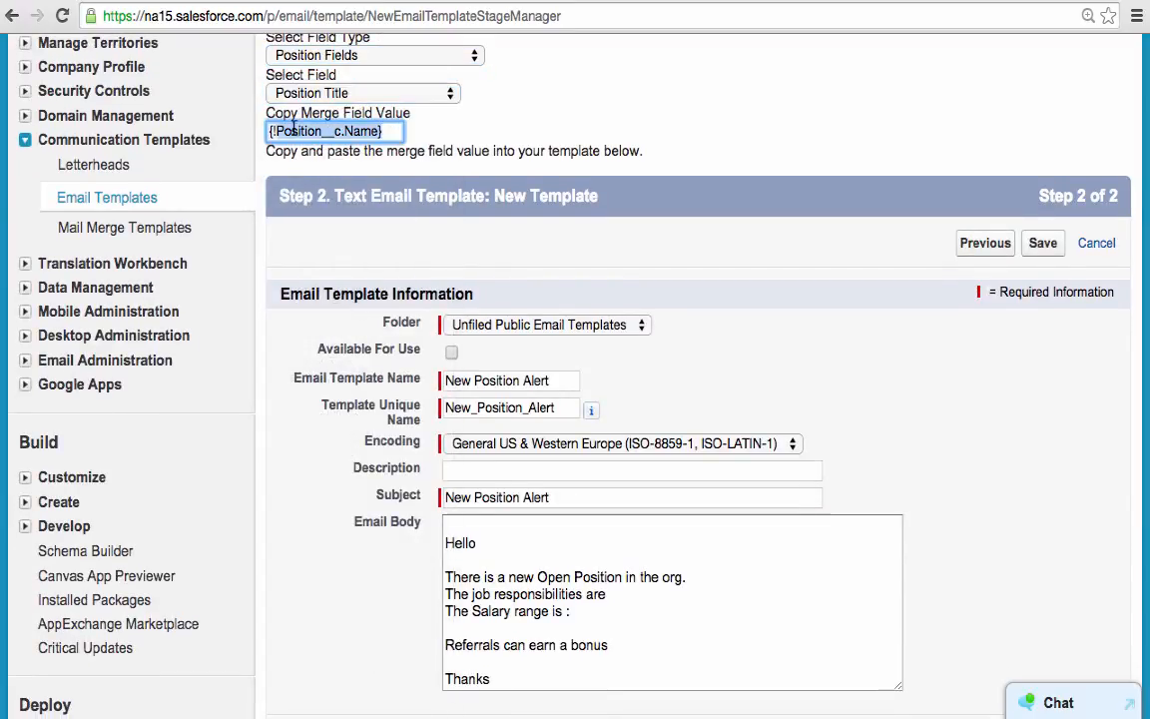
- Insert the Position Title merge field after "Open Position" and the Job Responsibilities merge field after "The job responsibilities are :" in the email body
{"action": "left_click", "coordinate": [619, 604]}
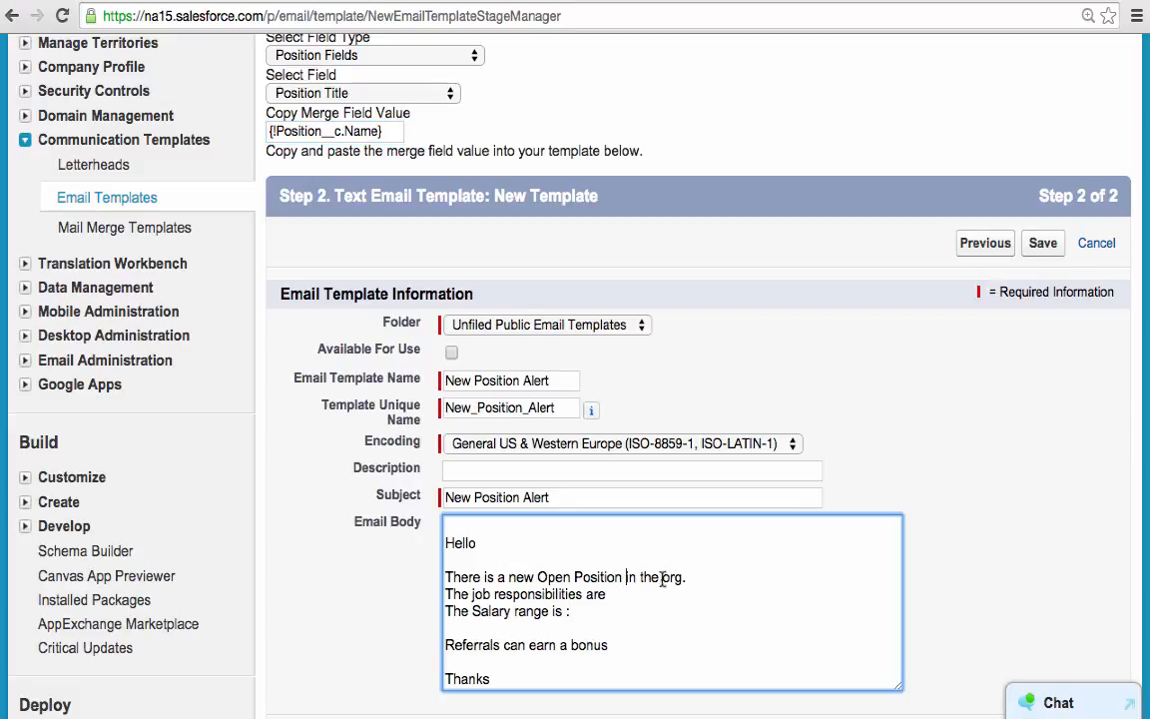
{"action": "key", "text": "ctrl+v"}
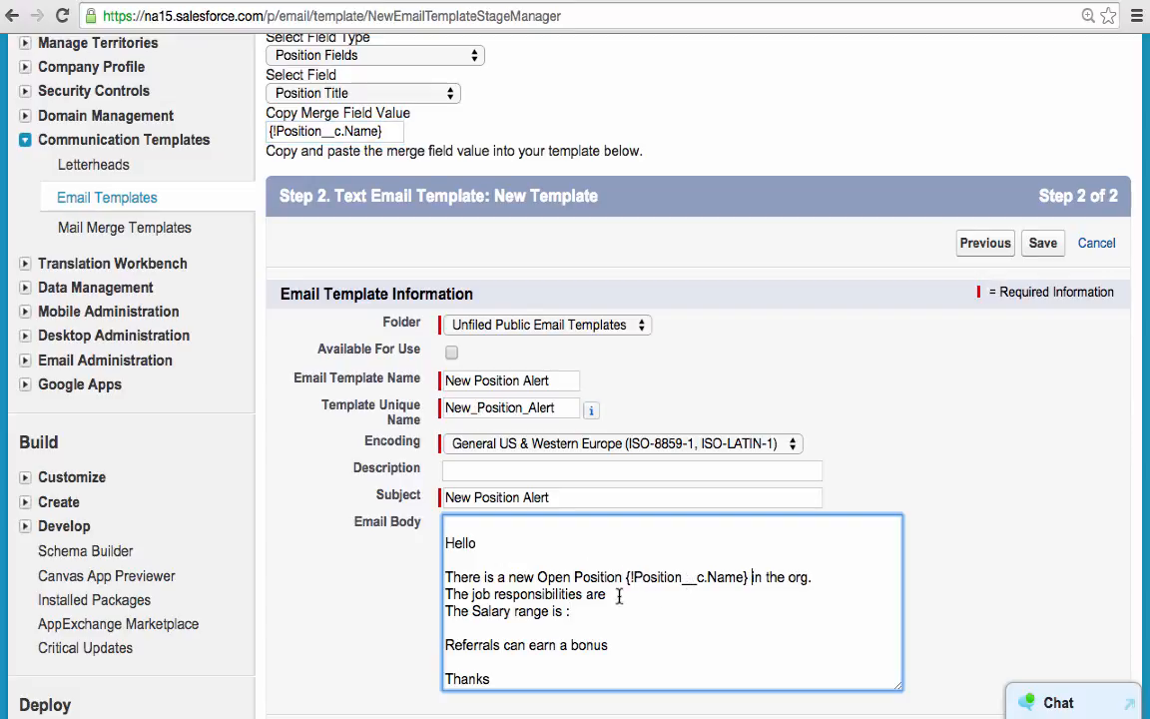
{"action": "left_click", "coordinate": [355, 93]}
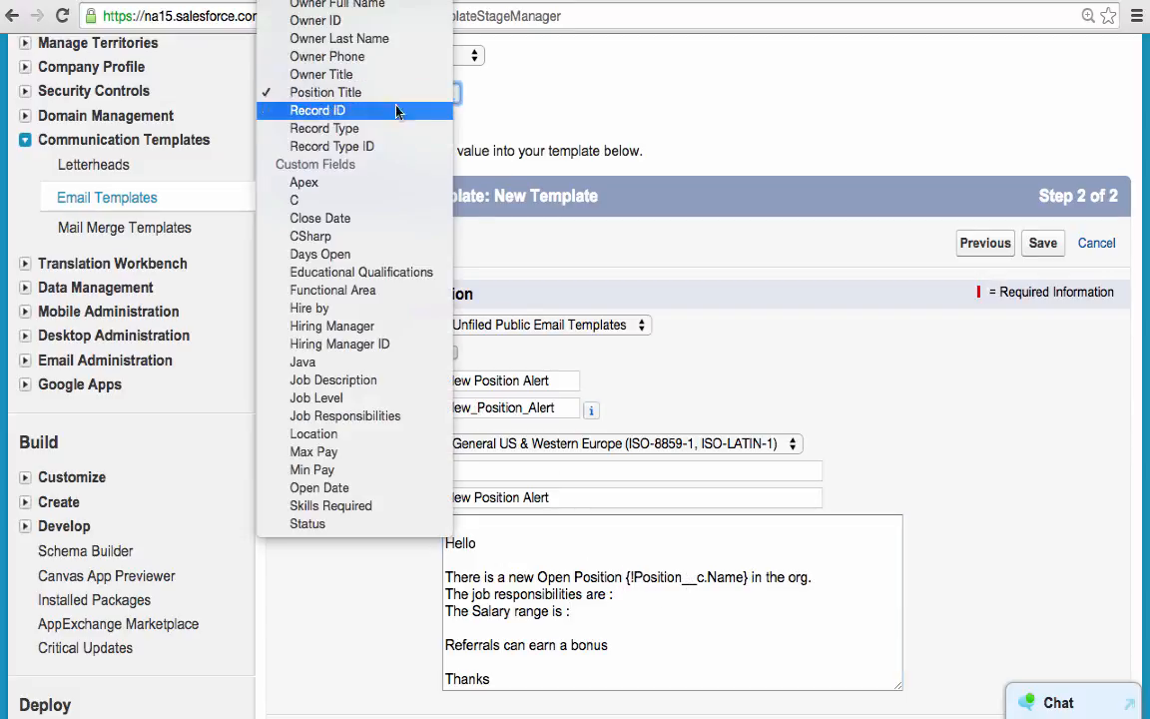
{"action": "left_click", "coordinate": [345, 415]}
{"action": "left_click", "coordinate": [626, 594]}
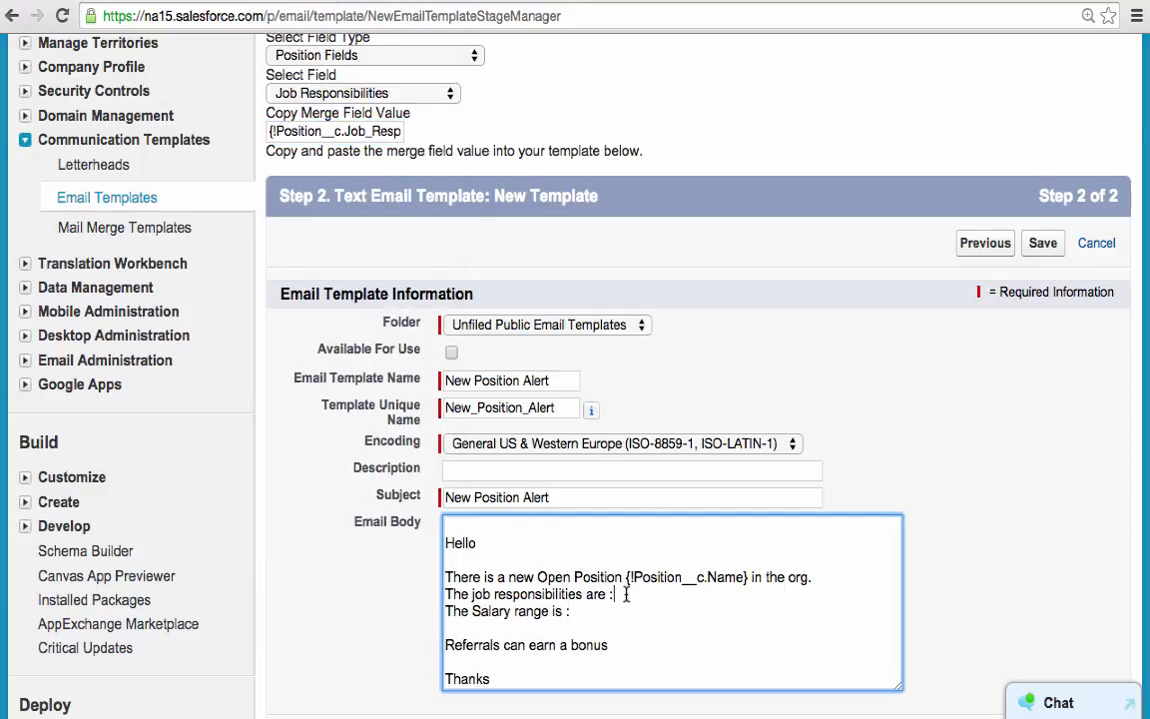
{"action": "type", "text": "{!Position__c.Job_Responsibilities__c}"}
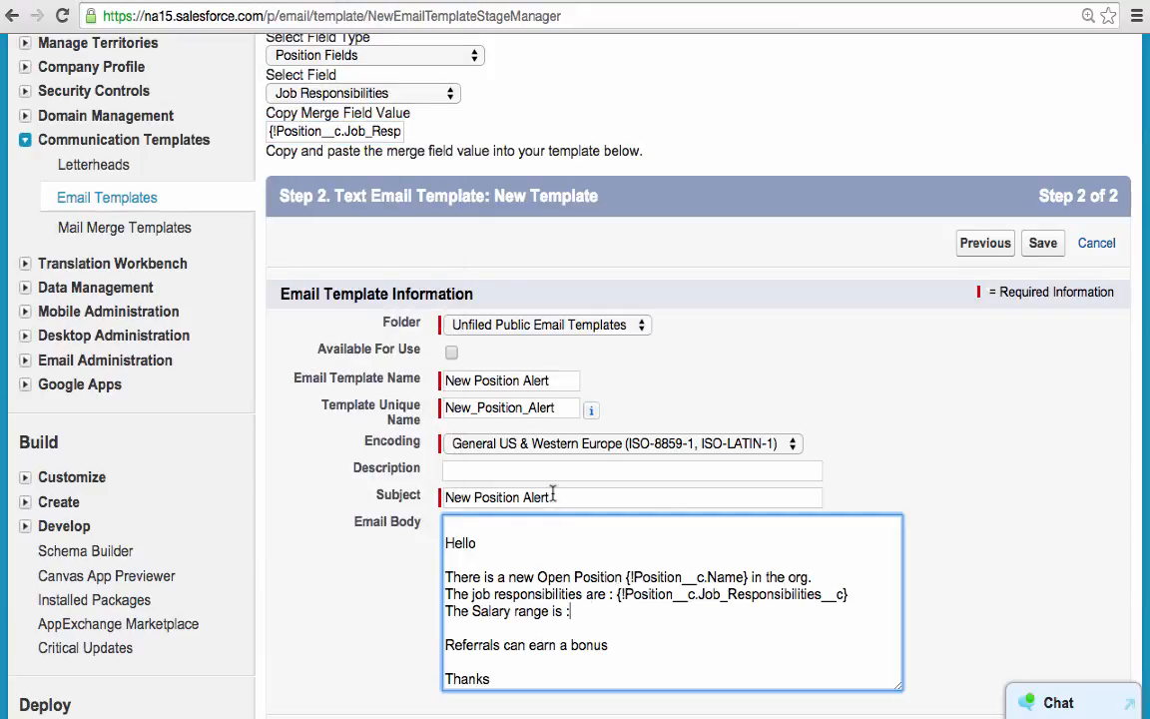
- Insert the Min Pay merge field {!Position__c.Min_Pay__c} followed by a dash after "The Salary range is :" in the email body
{"action": "left_click", "coordinate": [351, 91]}
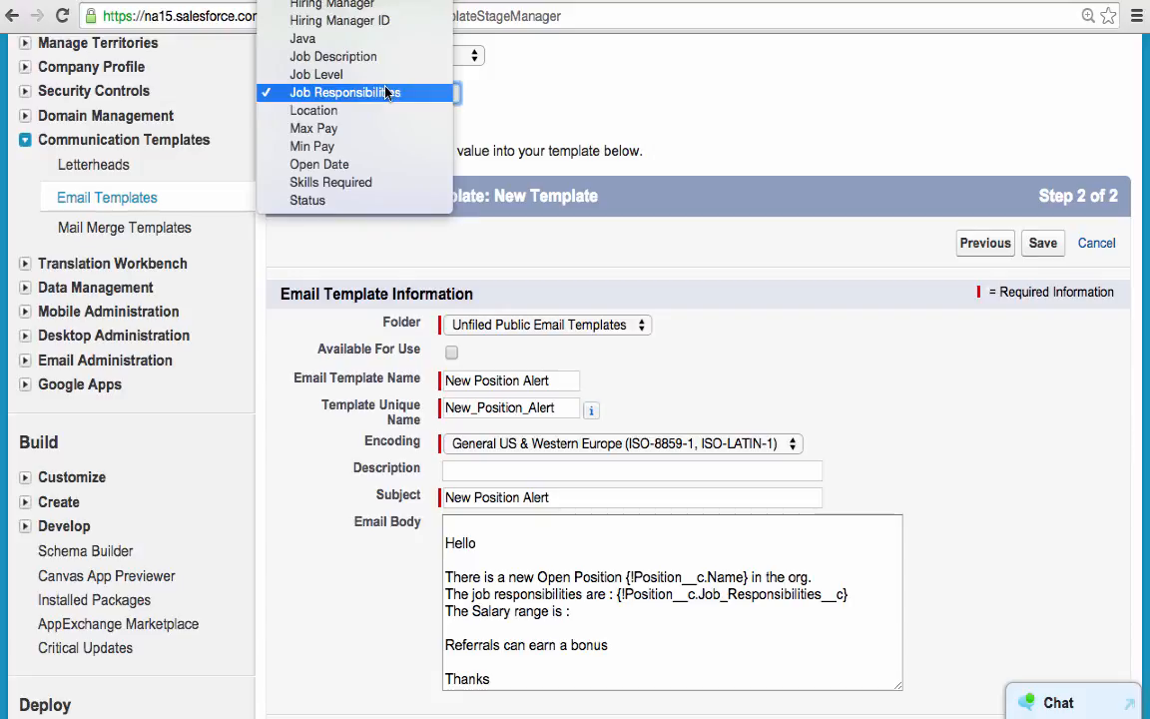
{"action": "left_click", "coordinate": [380, 146]}
{"action": "key", "text": "super+c"}
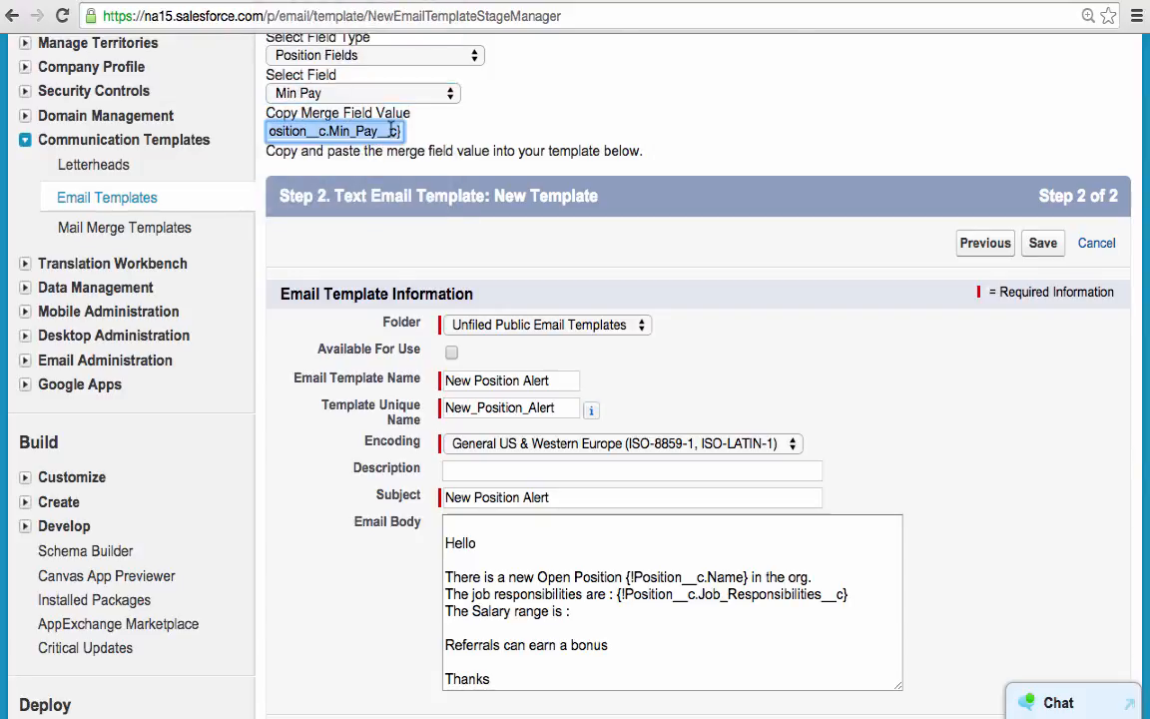
{"action": "left_click", "coordinate": [588, 615]}
{"action": "key", "text": "super+v"}
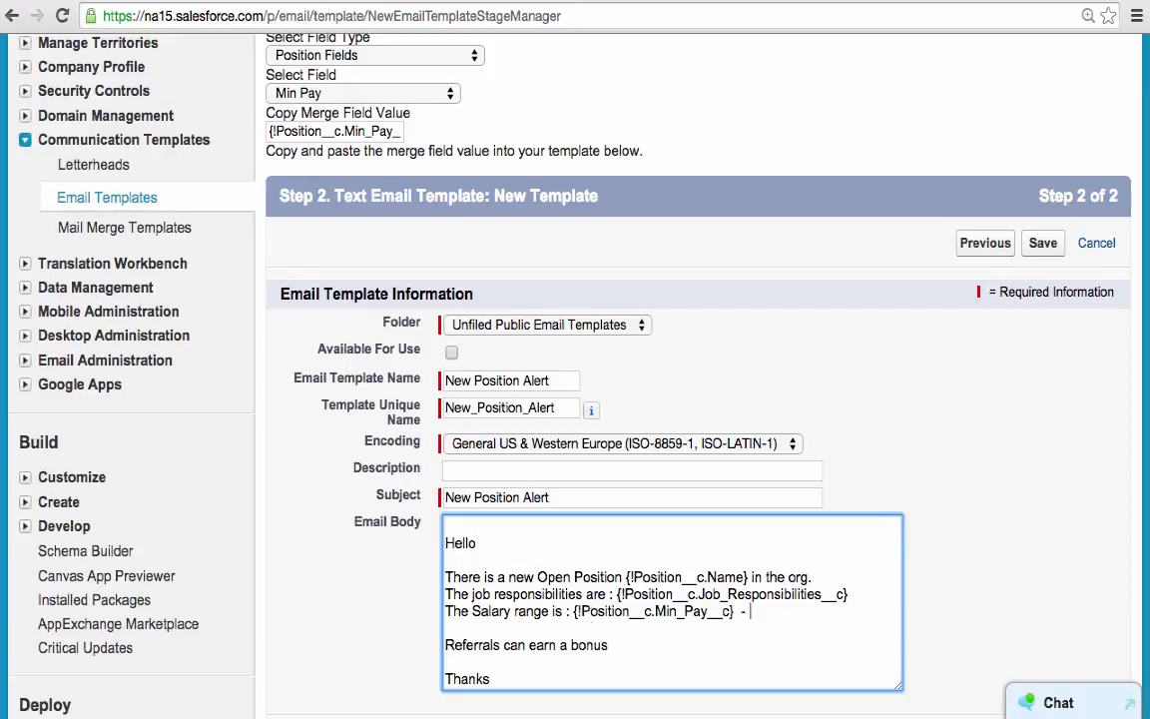
- Insert the Max Pay merge field {!Position__c.Max_Pay__c} after the dash to complete the salary range
{"action": "left_click", "coordinate": [350, 89]}
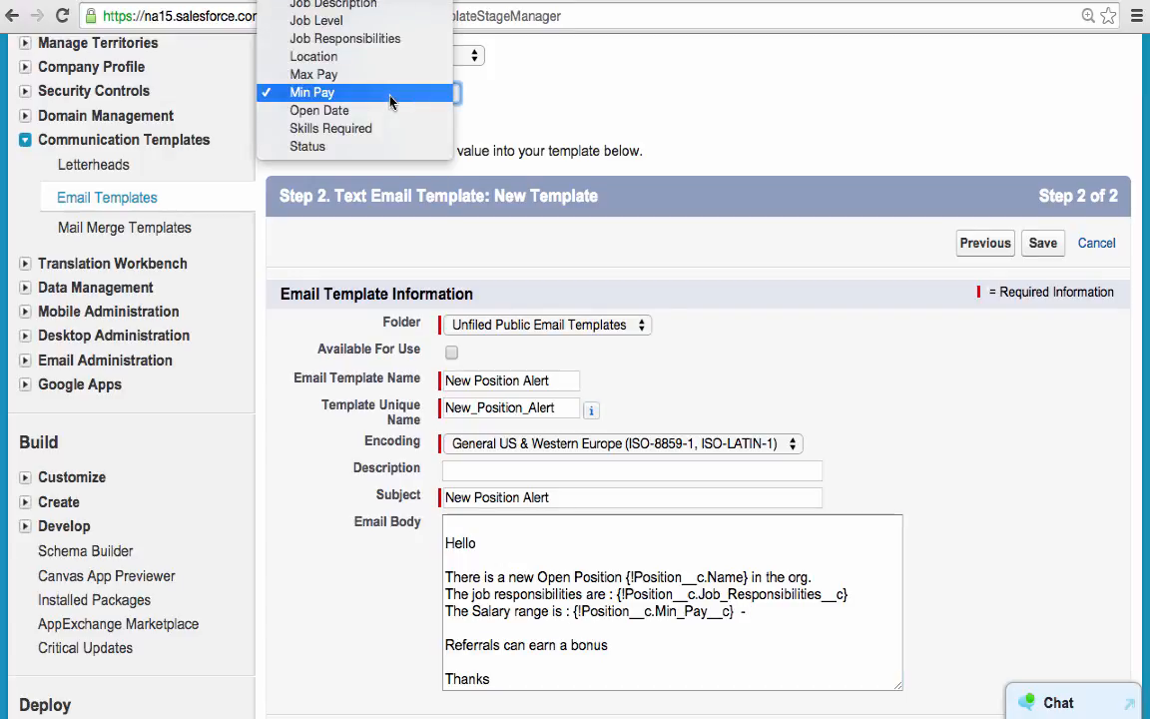
{"action": "left_click", "coordinate": [387, 76]}
{"action": "key", "text": "ctrl+c"}
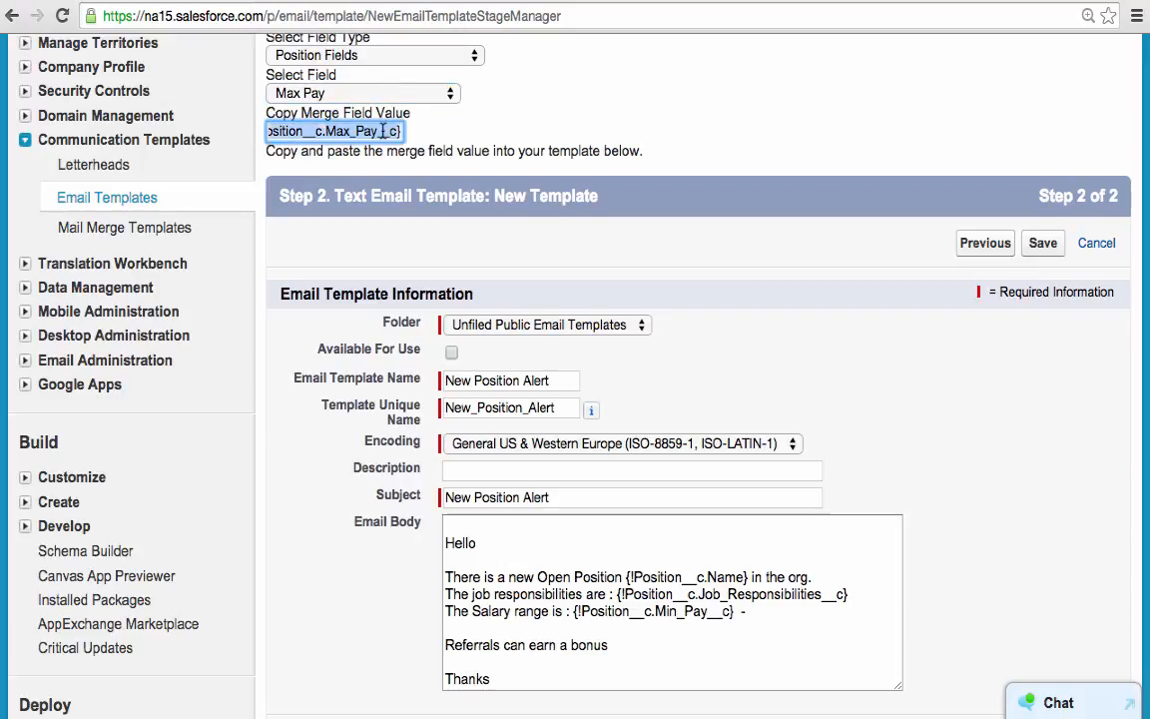
{"action": "left_click", "coordinate": [753, 616]}
{"action": "key", "text": "ctrl+v"}
- Mark the New Position Alert template as available for use and save it
{"action": "scroll", "coordinate": [753, 616], "scroll_direction": "down", "scroll_amount": 3}
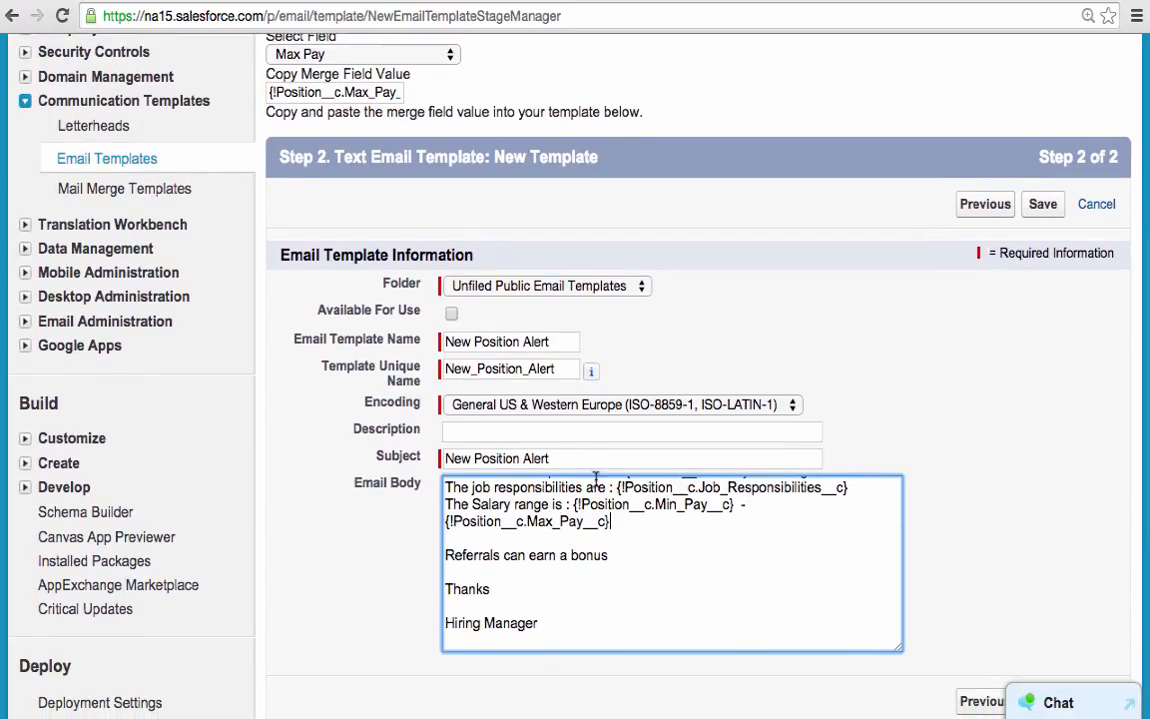
{"action": "left_click", "coordinate": [451, 313]}
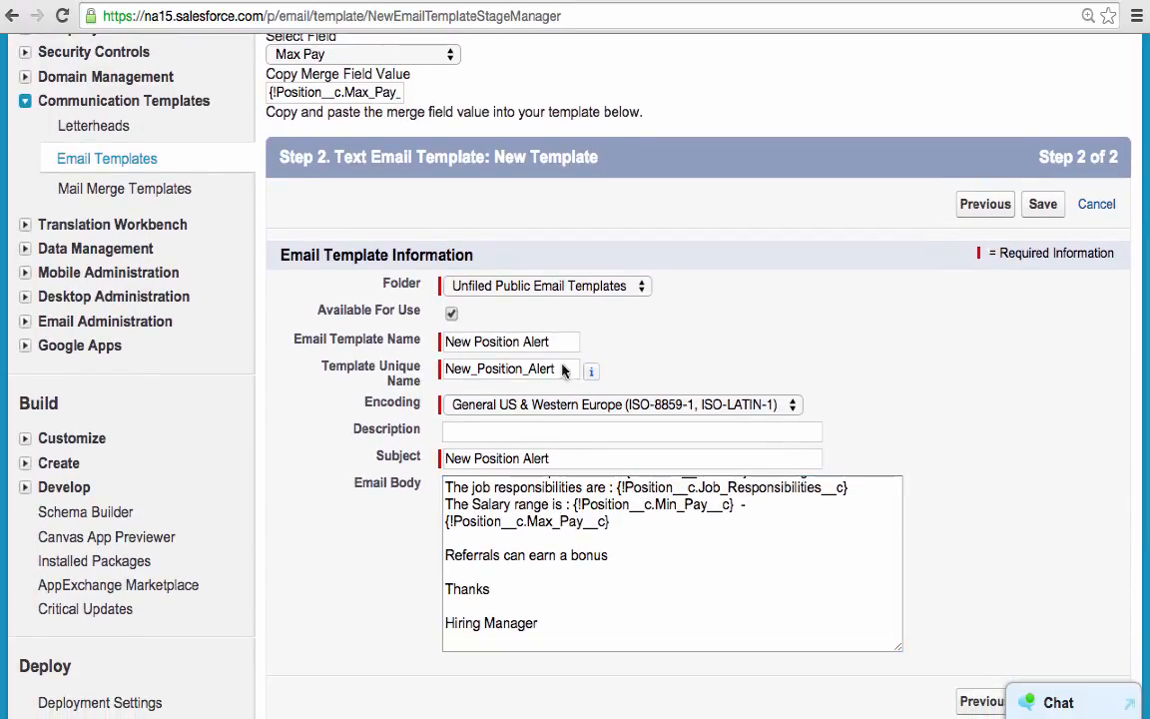
{"action": "scroll", "coordinate": [940, 449], "scroll_direction": "down", "scroll_amount": 2}
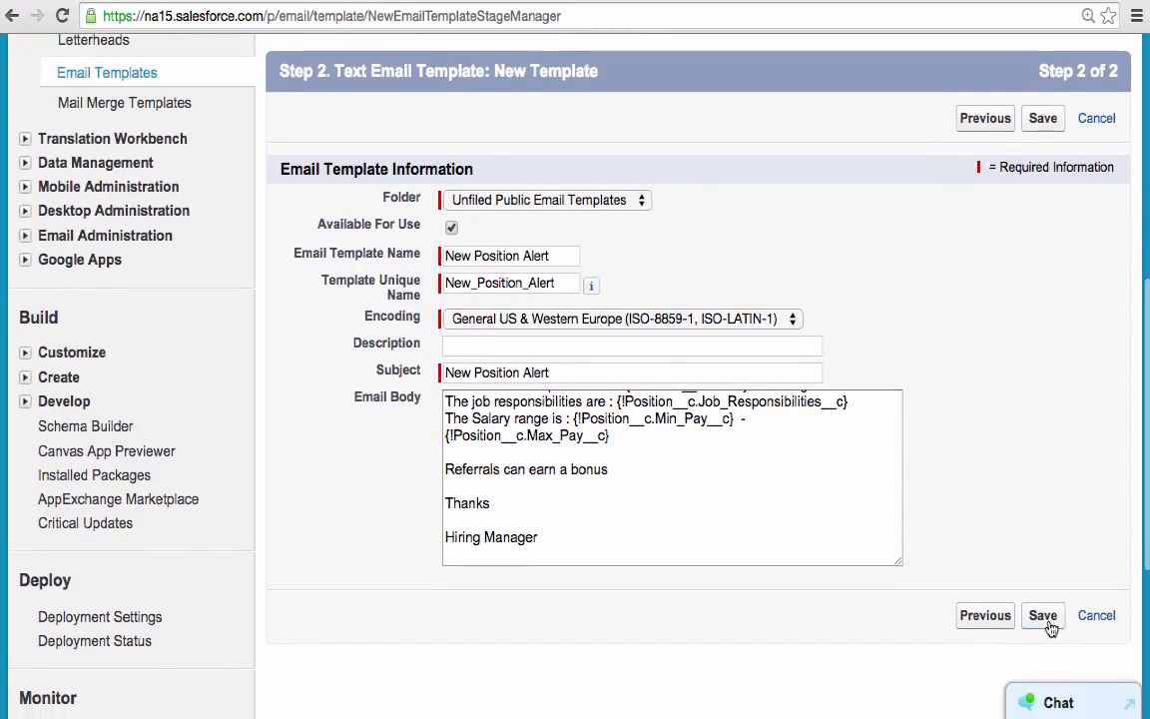
{"action": "left_click", "coordinate": [1043, 616]}
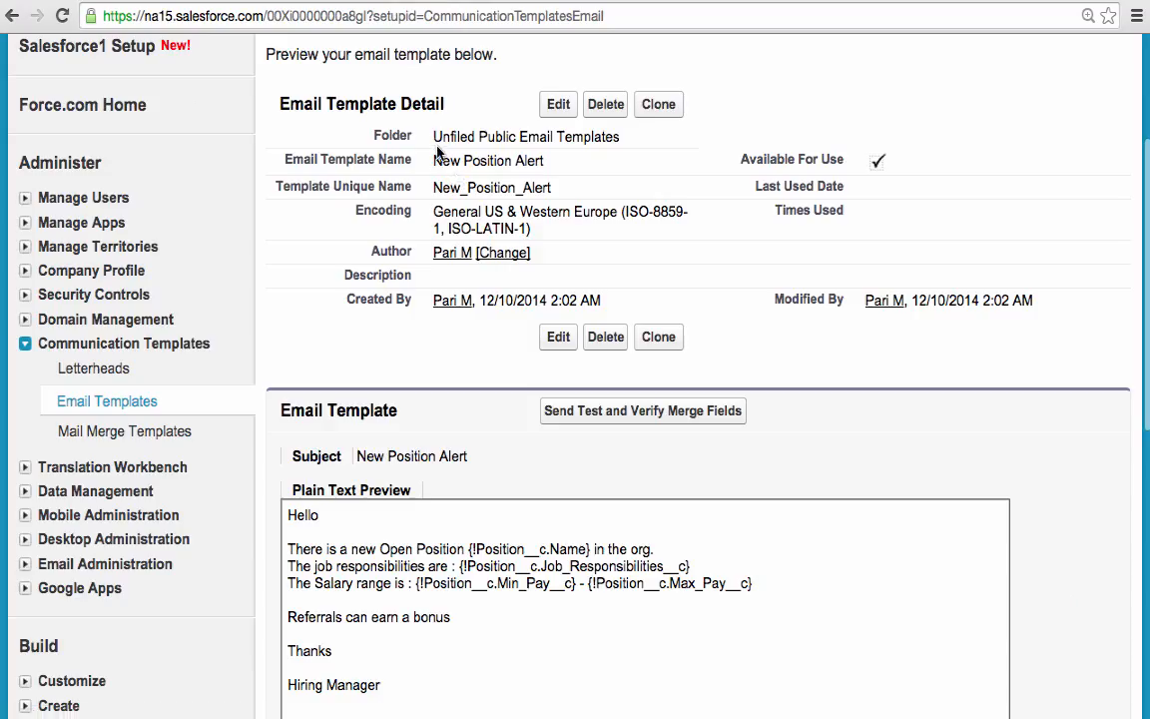
- Look up New Position Alert in Unfiled Public Email Templates and assign it as the email alert's template
{"action": "left_click_drag", "start_coordinate": [426, 137], "coordinate": [627, 138]}
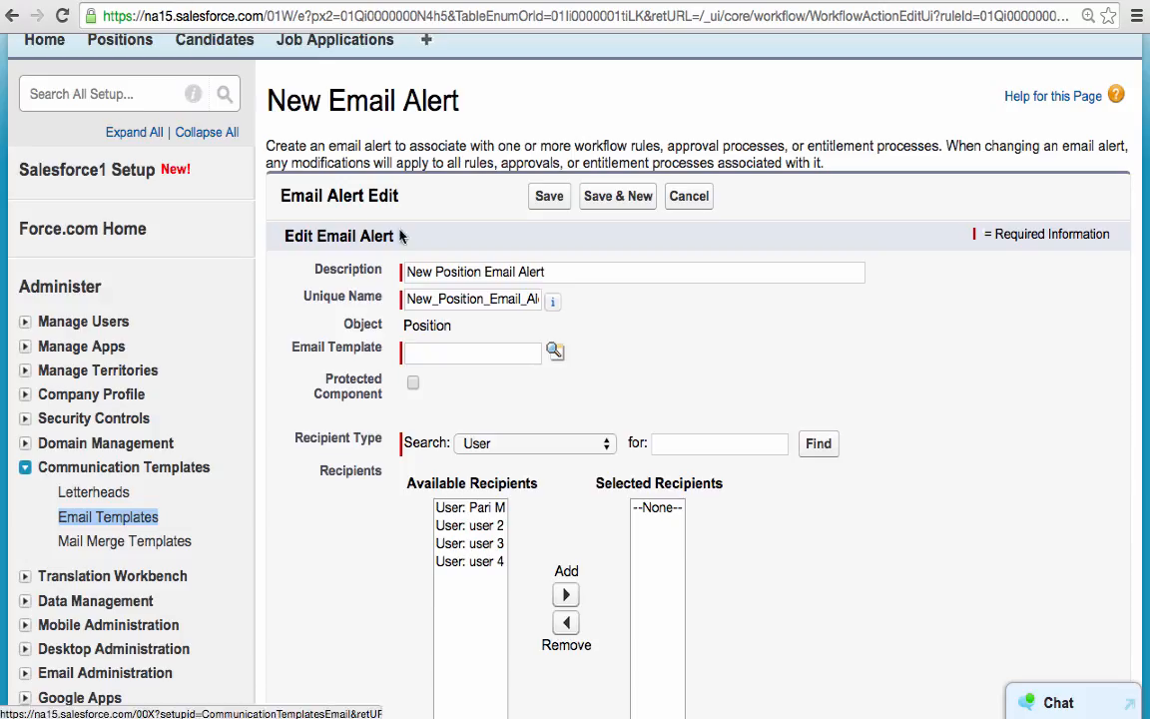
{"action": "left_click", "coordinate": [555, 355]}
{"action": "left_click_drag", "start_coordinate": [555, 361], "coordinate": [602, 89]}
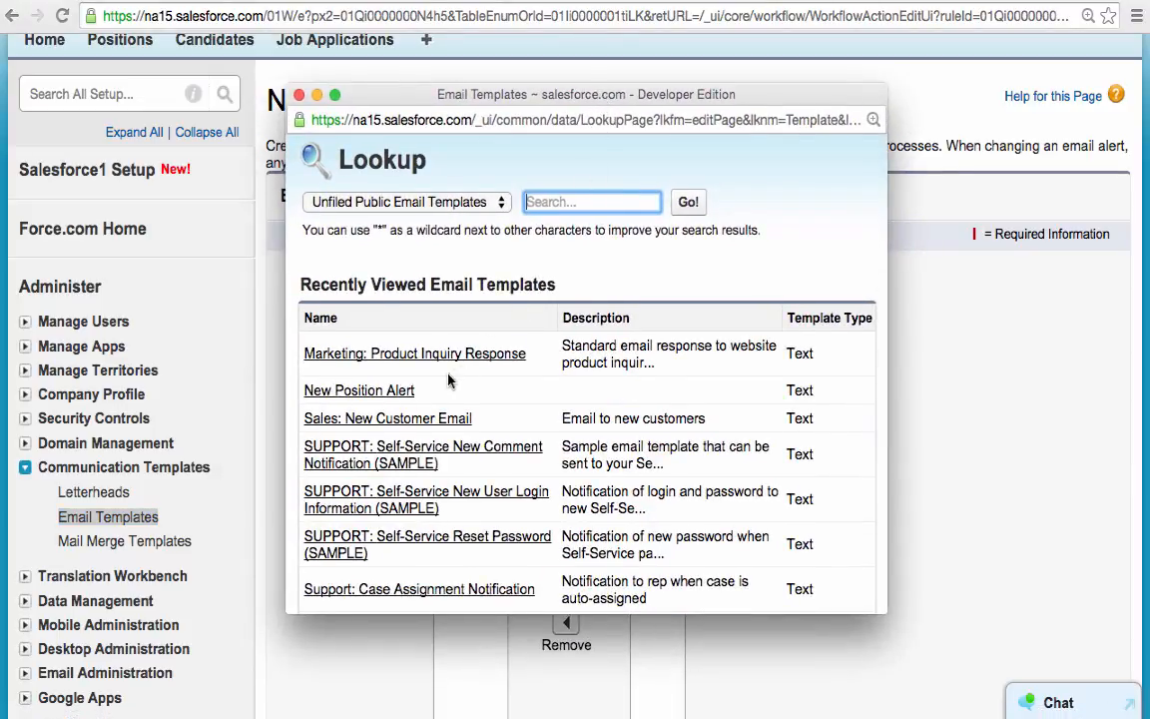
{"action": "left_click", "coordinate": [351, 392]}
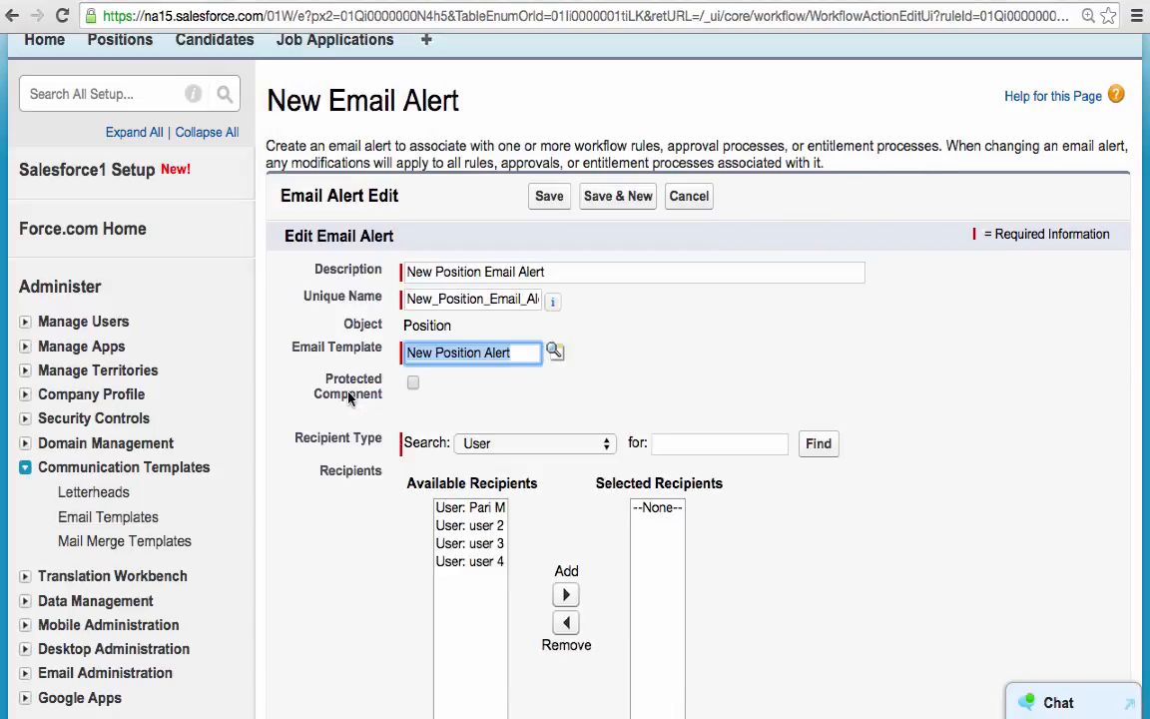
- Add all four available users to the email alert's selected recipients
{"action": "scroll", "coordinate": [614, 329], "scroll_direction": "down", "scroll_amount": 3}
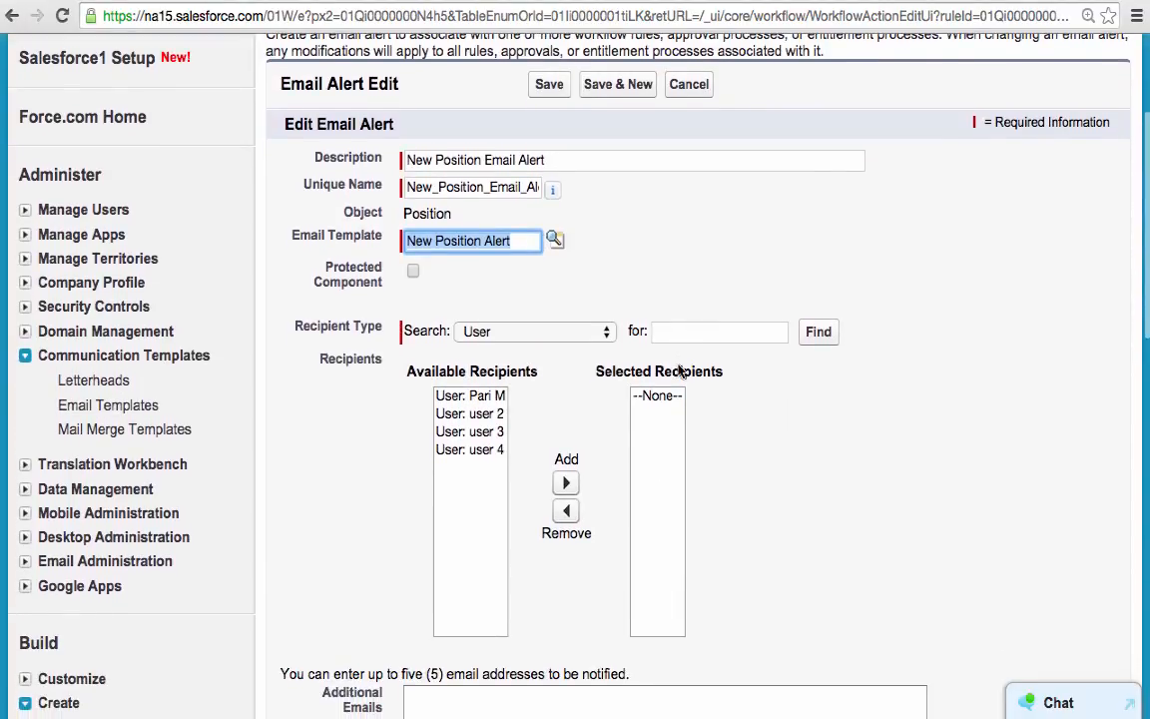
{"action": "left_click", "coordinate": [454, 399]}
{"action": "left_click_drag", "start_coordinate": [454, 399], "coordinate": [460, 449]}
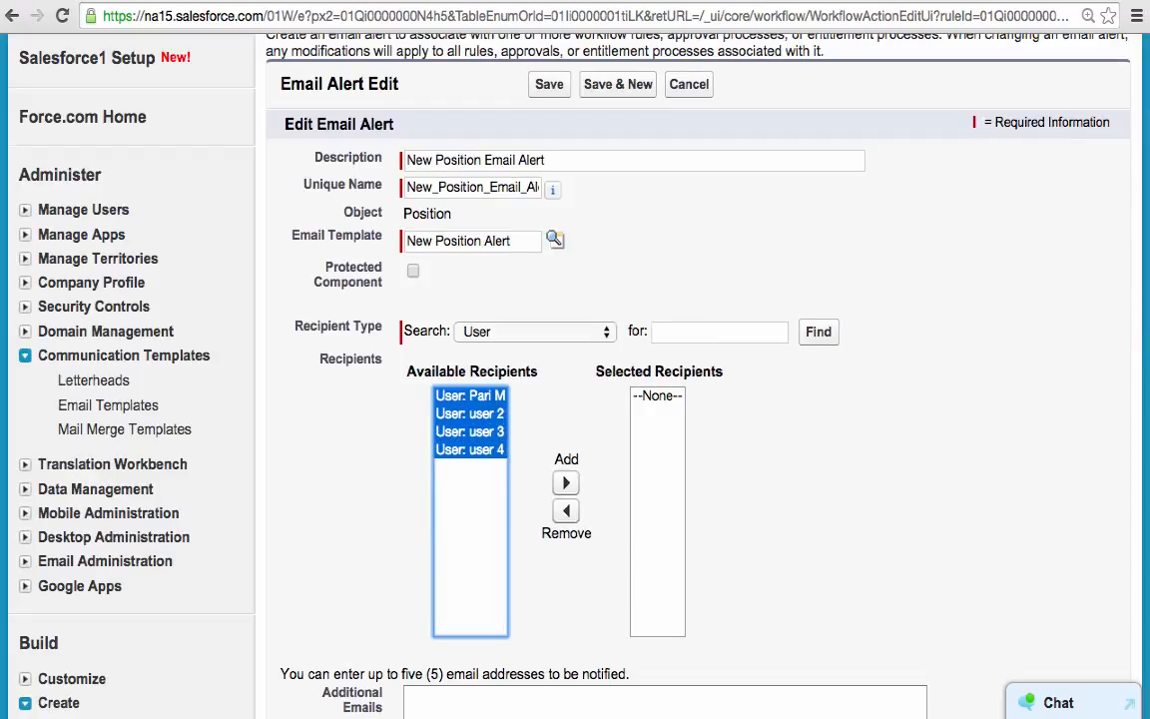
{"action": "left_click", "coordinate": [566, 483]}
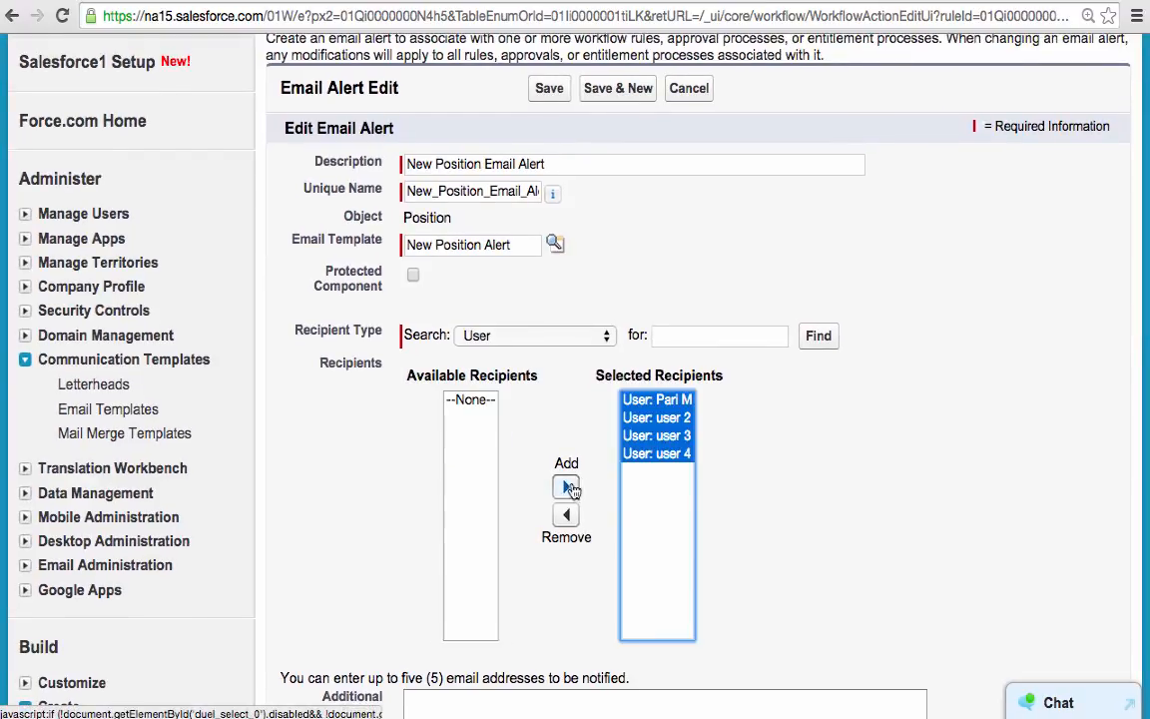
- Save the email alert with the current user's address as sender, and activate the New Position Alert workflow rule
{"action": "scroll", "coordinate": [802, 453], "scroll_direction": "down", "scroll_amount": 2}
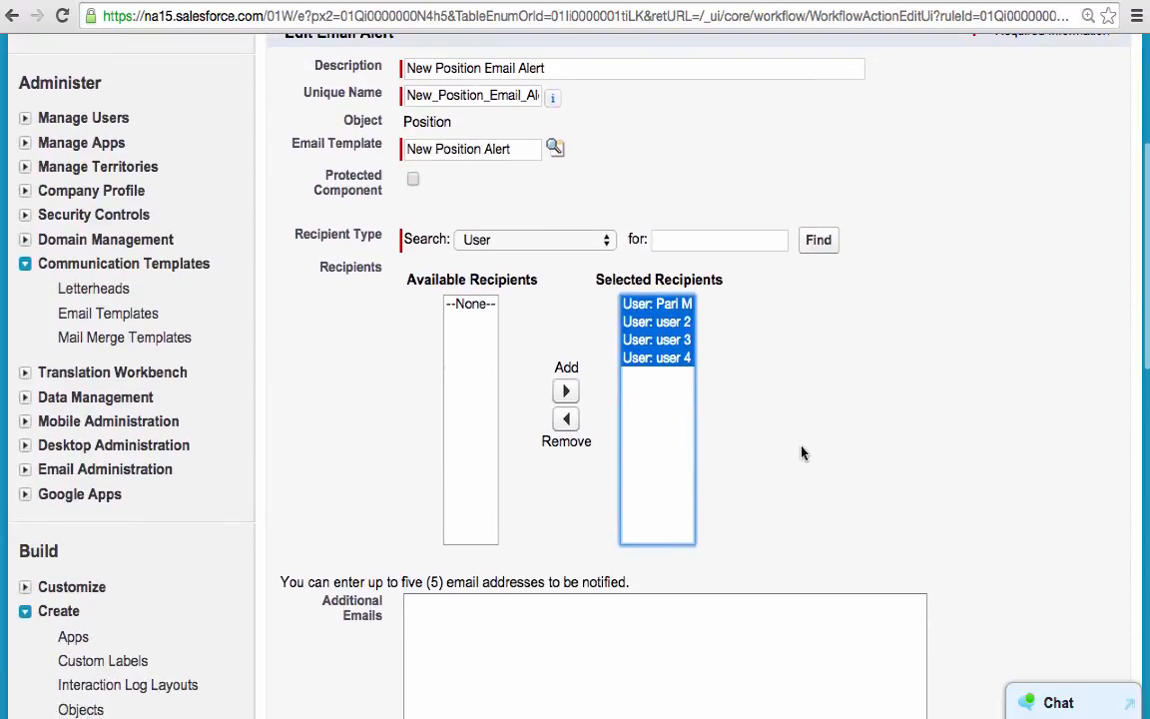
{"action": "scroll", "coordinate": [802, 453], "scroll_direction": "down", "scroll_amount": 1}
{"action": "scroll", "coordinate": [802, 453], "scroll_direction": "down", "scroll_amount": 4}
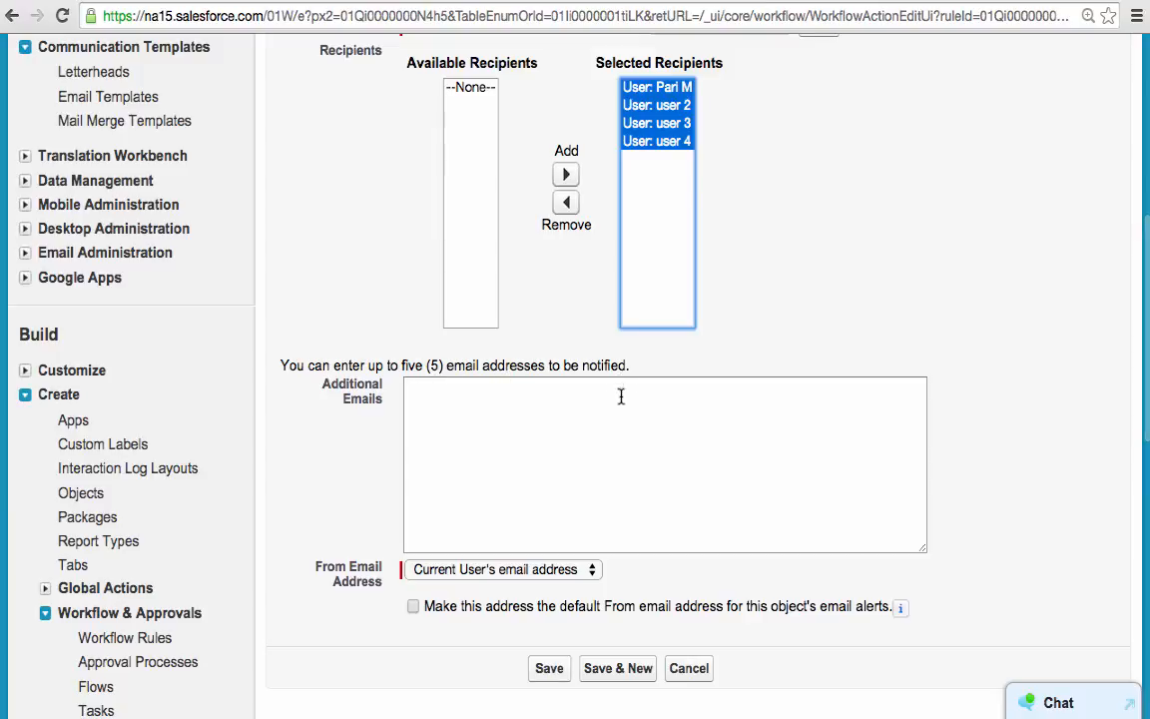
{"action": "scroll", "coordinate": [614, 491], "scroll_direction": "down", "scroll_amount": 2}
{"action": "left_click", "coordinate": [555, 589]}
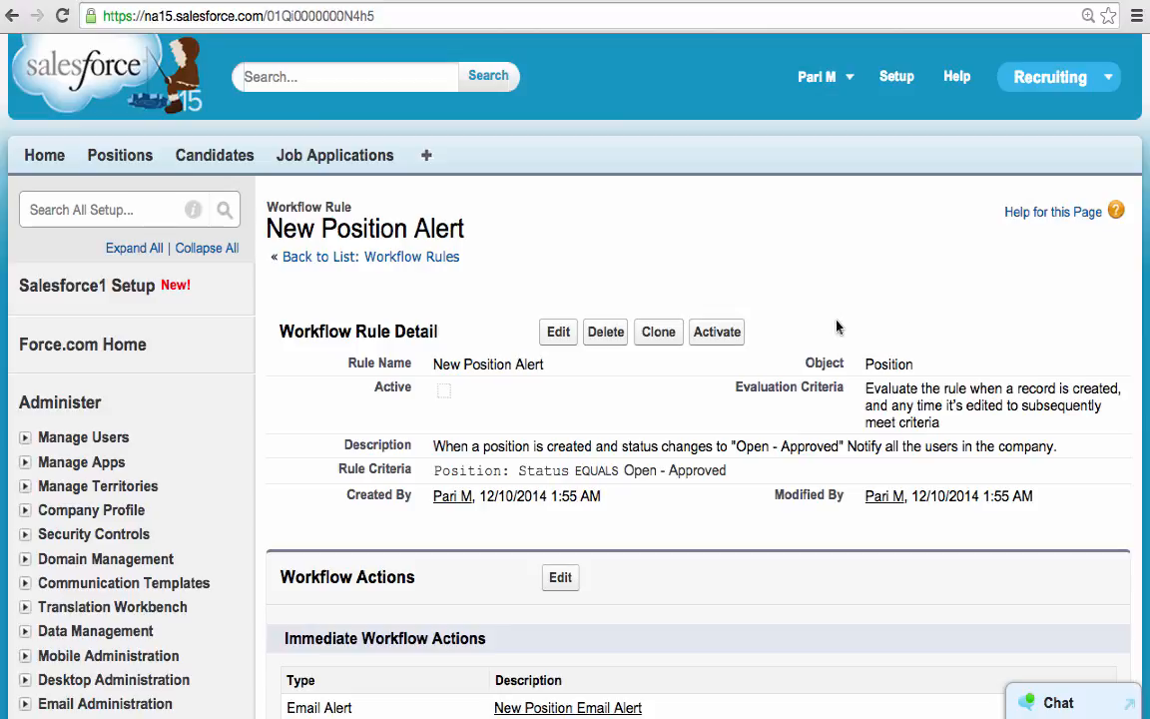
{"action": "left_click", "coordinate": [716, 343]}
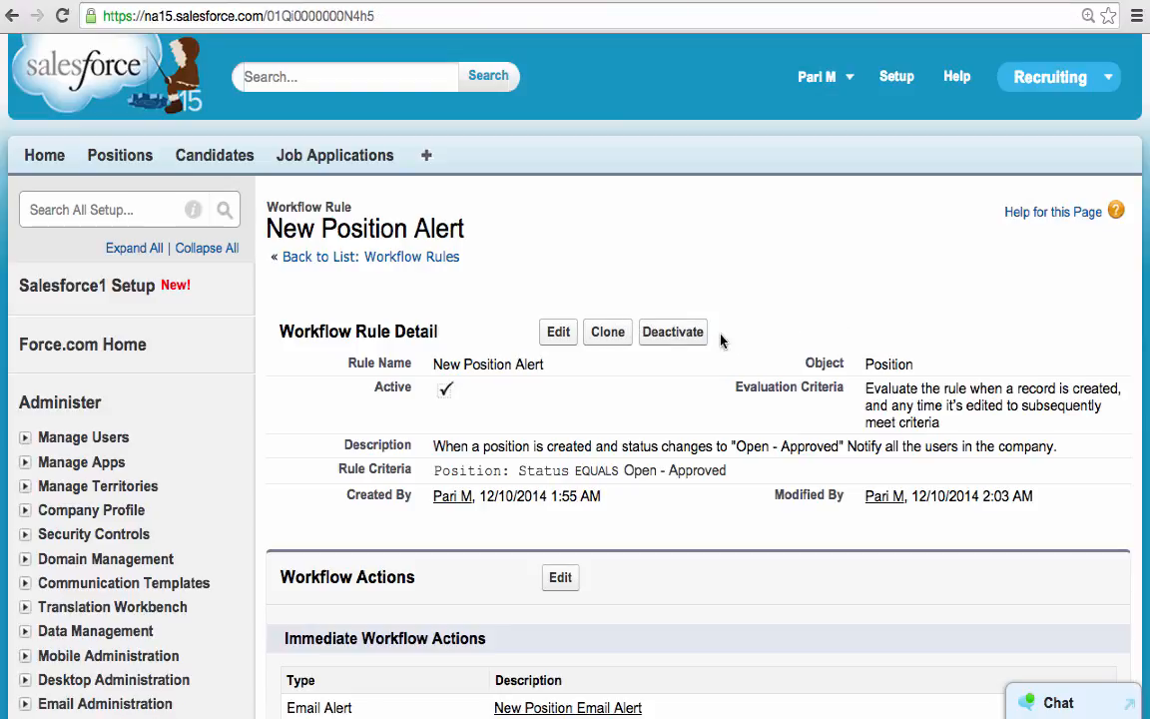
- Set the status of the Database Admin position to Open - Approved and save the record
{"action": "scroll", "coordinate": [588, 279], "scroll_direction": "down", "scroll_amount": 1}
{"action": "left_click", "coordinate": [121, 142]}
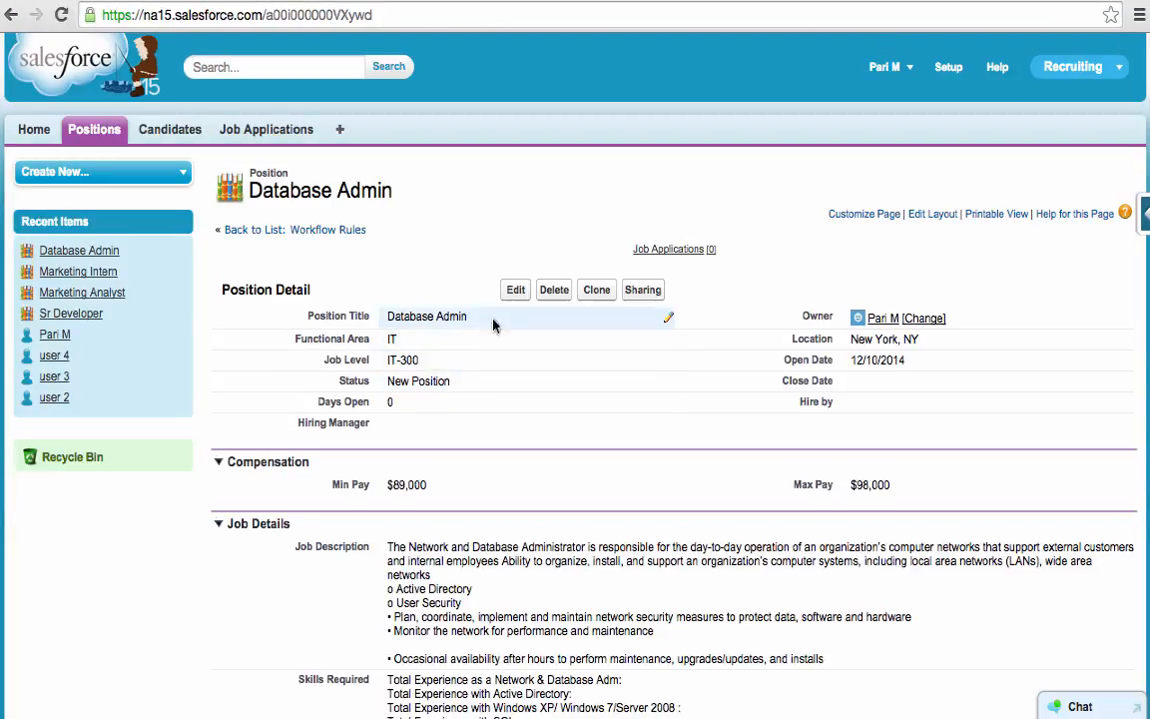
{"action": "left_click", "coordinate": [515, 290]}
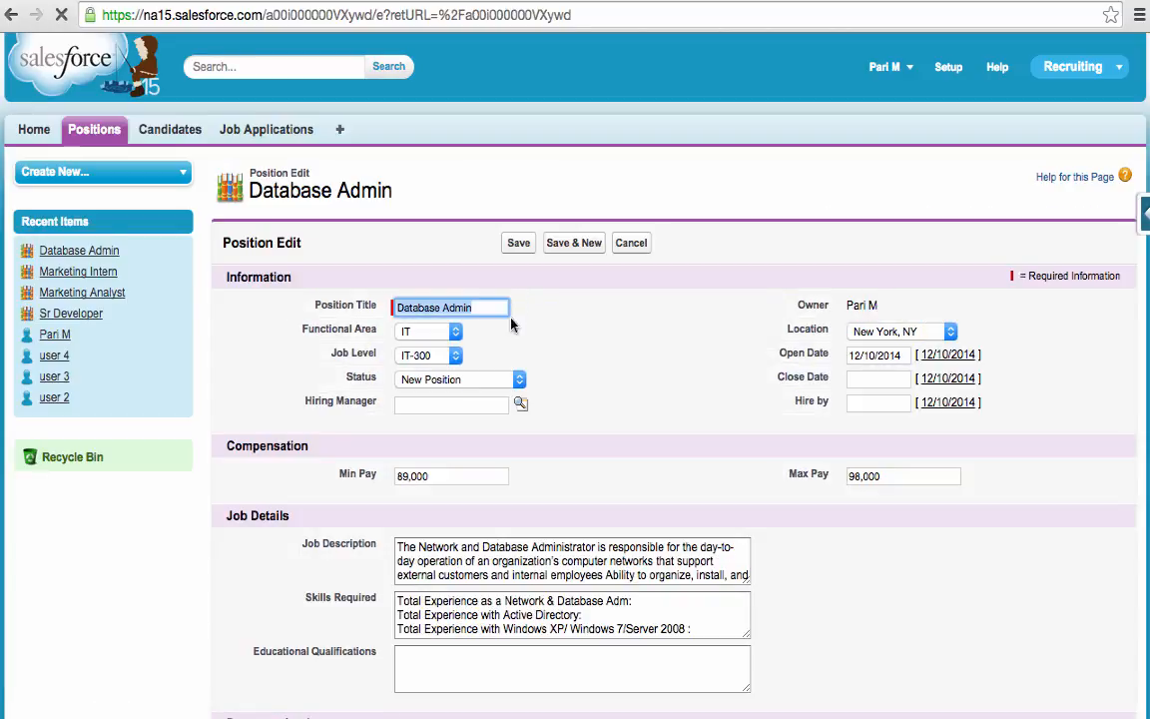
{"action": "left_click", "coordinate": [516, 379]}
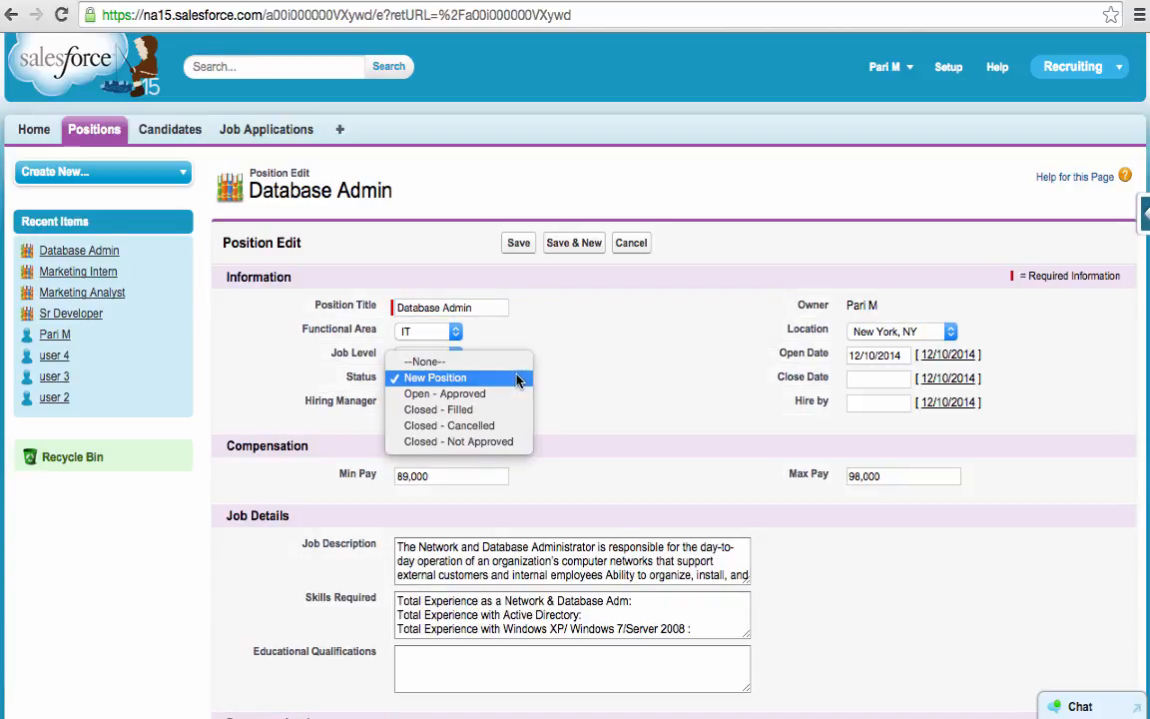
{"action": "left_click", "coordinate": [500, 397]}
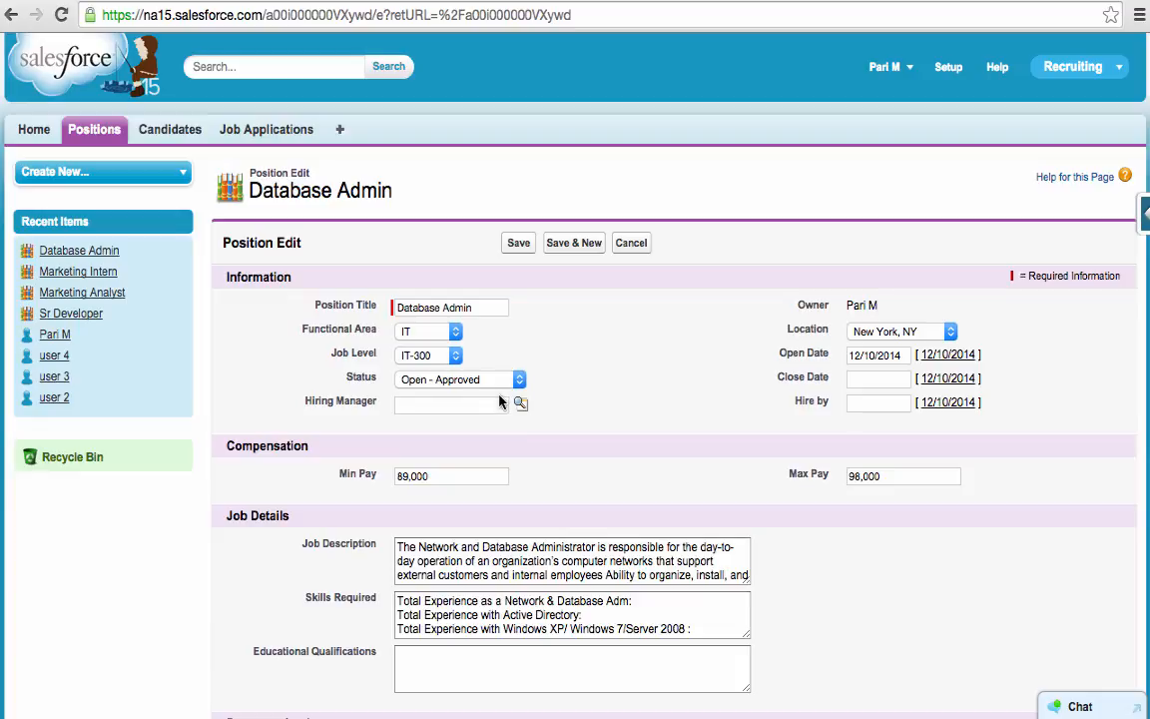
{"action": "left_click", "coordinate": [516, 244]}
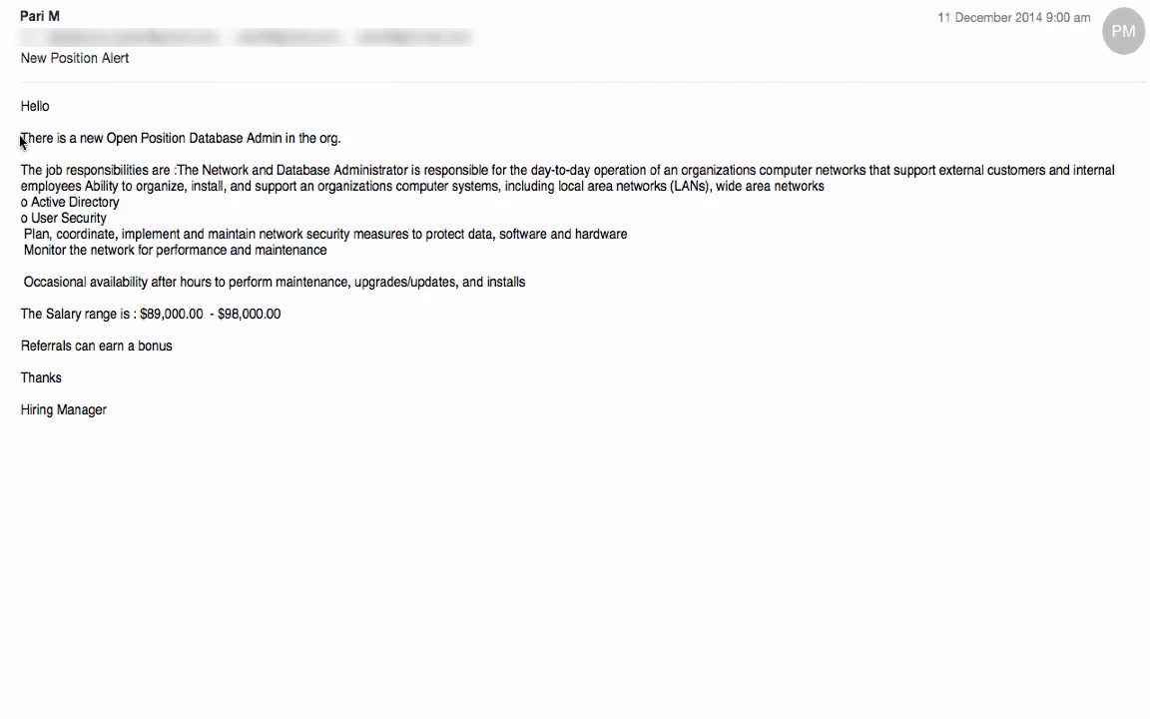
- Check the position title, job responsibilities and salary range in the received New Position Alert email
{"action": "left_click_drag", "start_coordinate": [20, 141], "coordinate": [333, 141]}
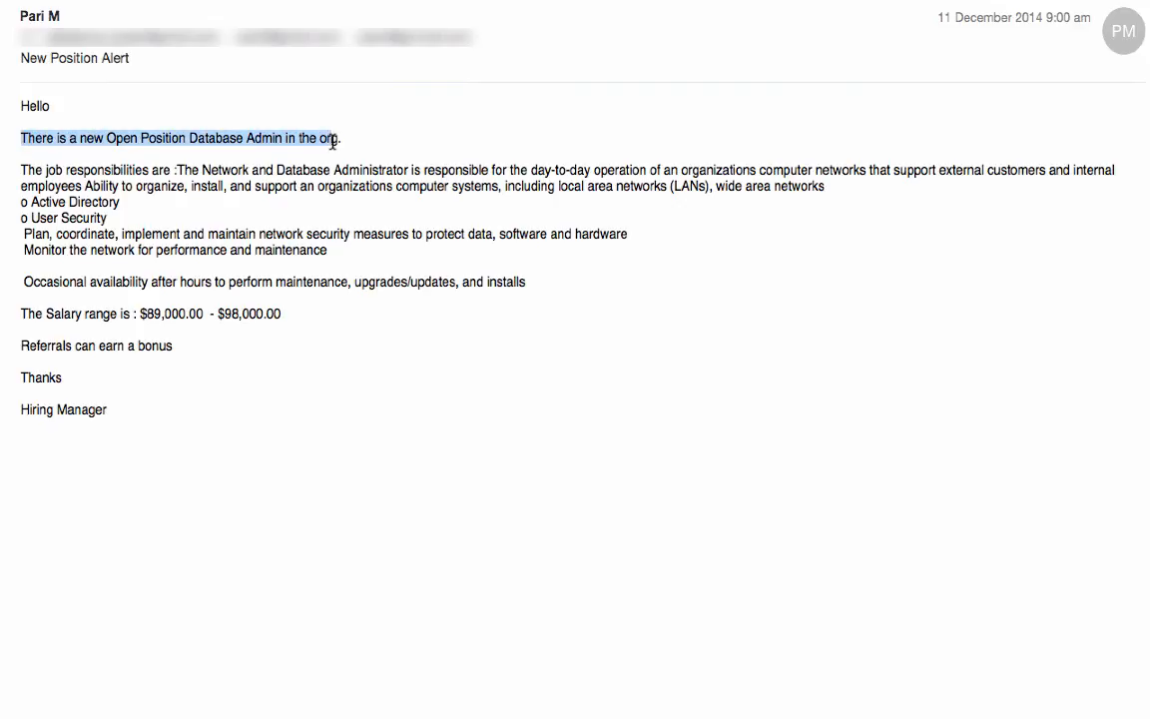
{"action": "left_click_drag", "start_coordinate": [174, 171], "coordinate": [343, 248]}
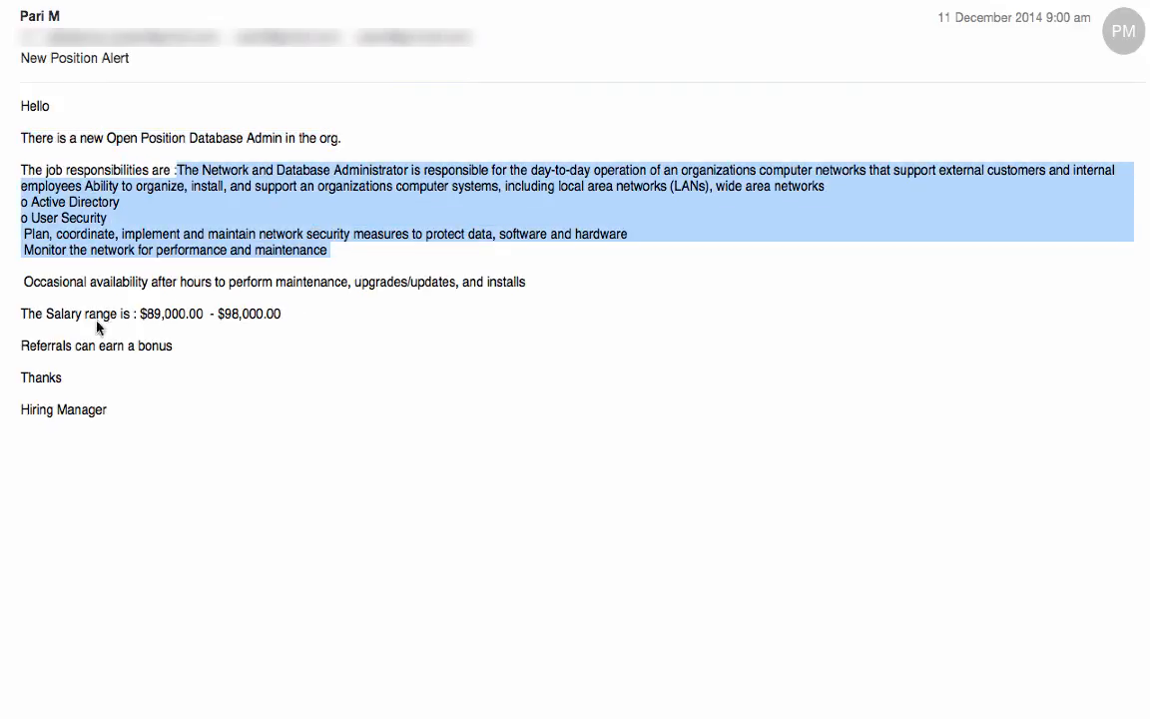
{"action": "left_click_drag", "start_coordinate": [136, 318], "coordinate": [292, 318]}
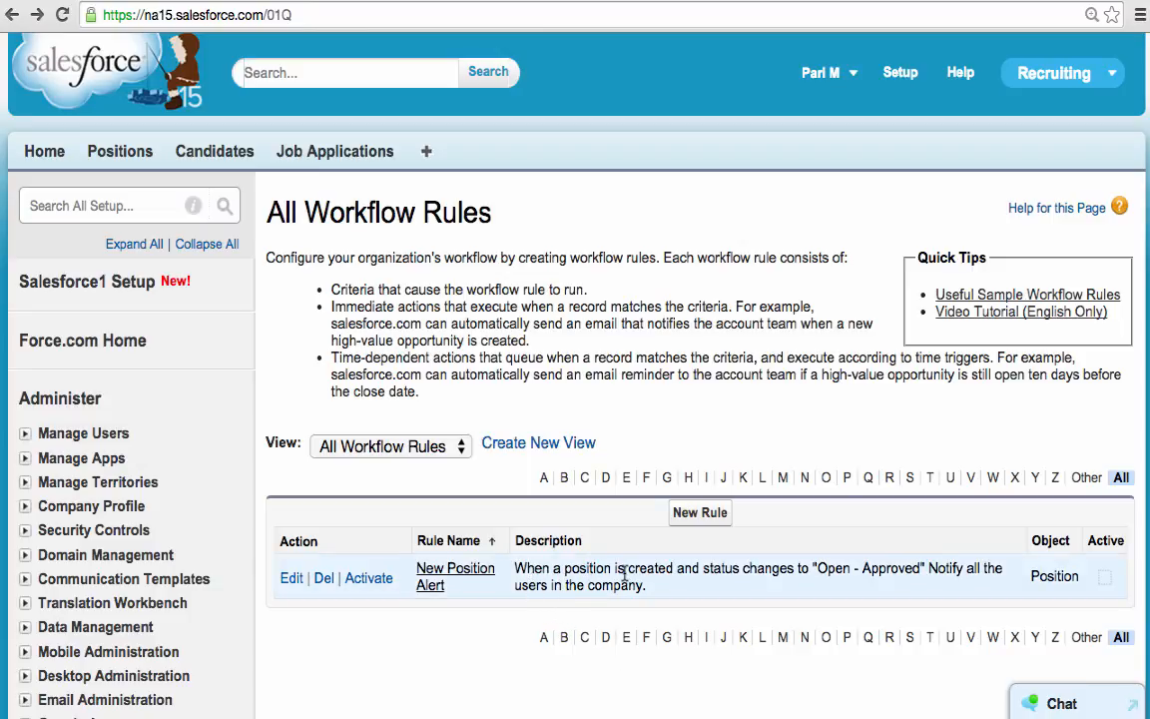
- Open the New Position Alert workflow rule from the list of all workflow rules and deactivate it
{"action": "left_click_drag", "start_coordinate": [626, 569], "coordinate": [920, 571]}
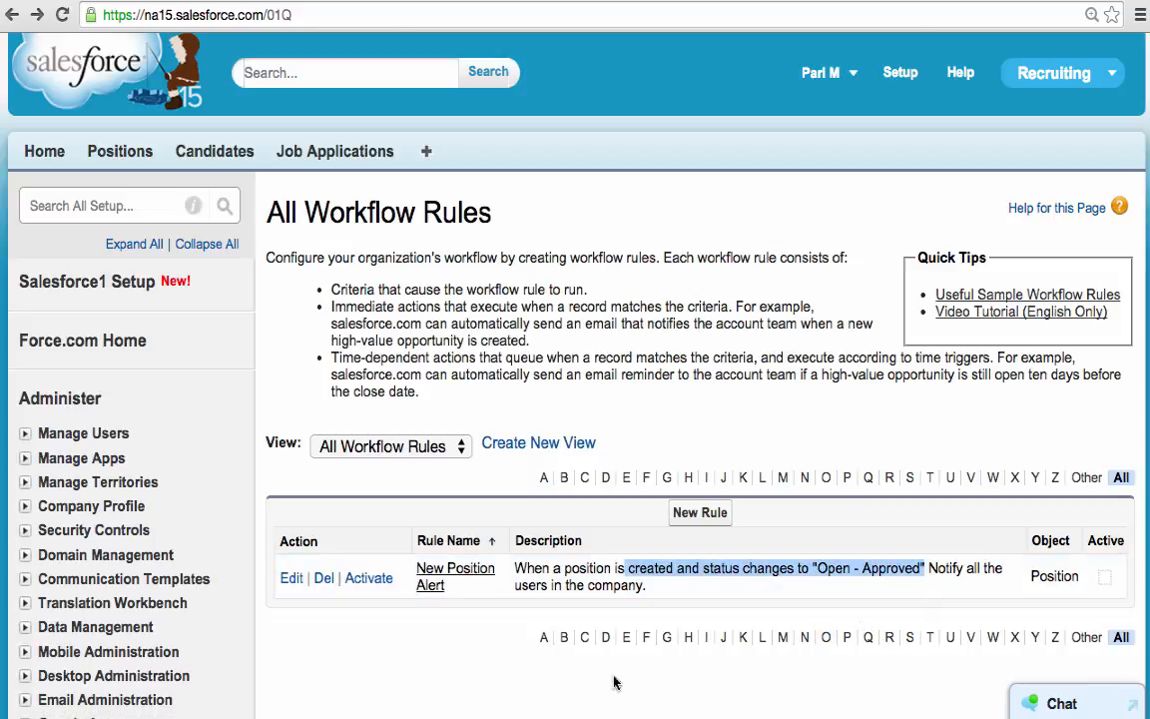
{"action": "left_click", "coordinate": [456, 571]}
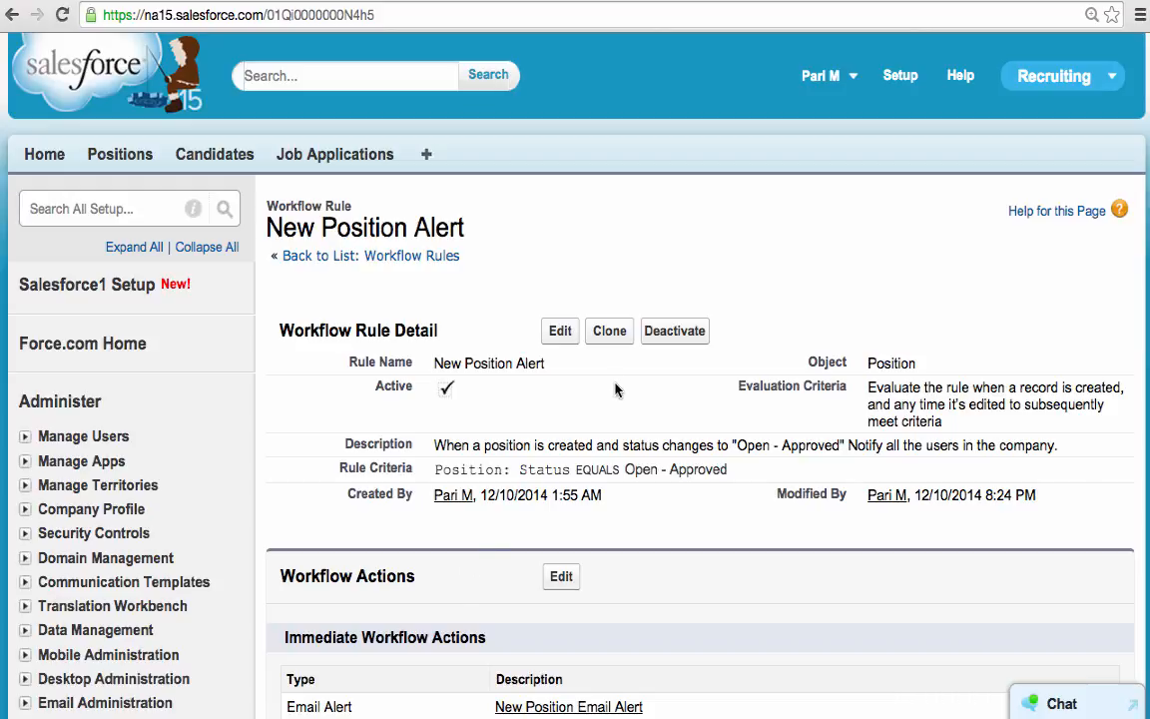
{"action": "left_click", "coordinate": [663, 344]}
{"action": "scroll", "coordinate": [670, 364], "scroll_direction": "down", "scroll_amount": 5}
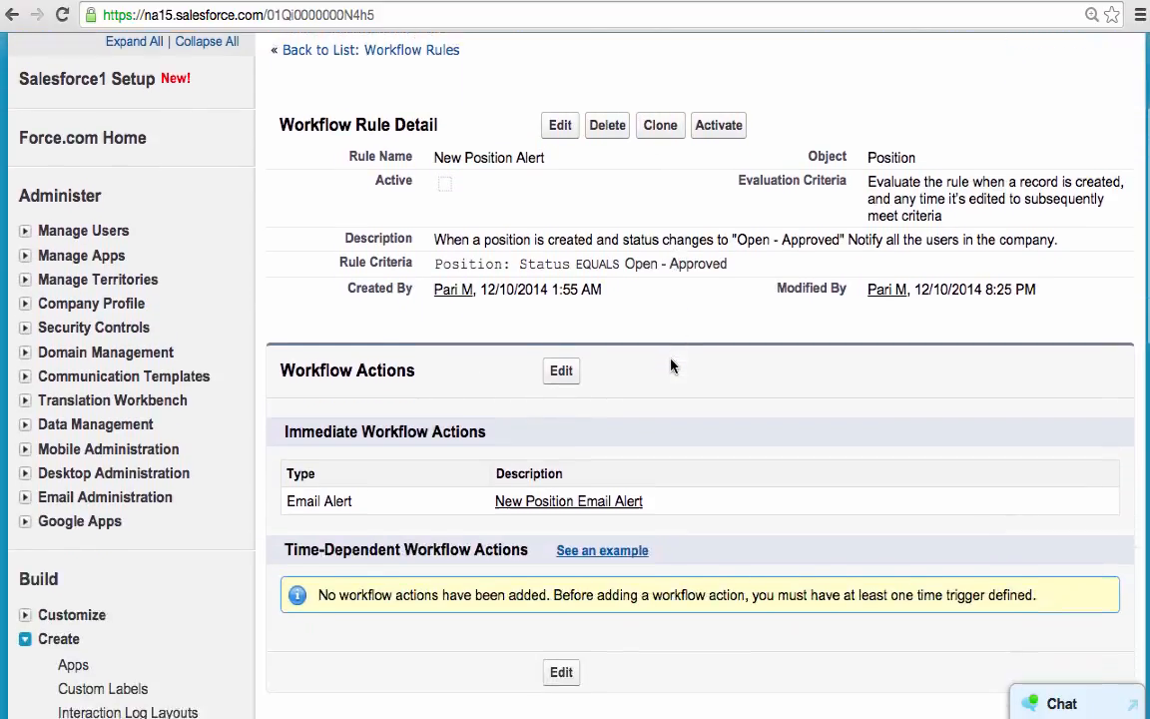
- Add a time trigger of 2 days after the rule trigger date to the New Position Alert workflow rule
{"action": "scroll", "coordinate": [671, 365], "scroll_direction": "down", "scroll_amount": 1}
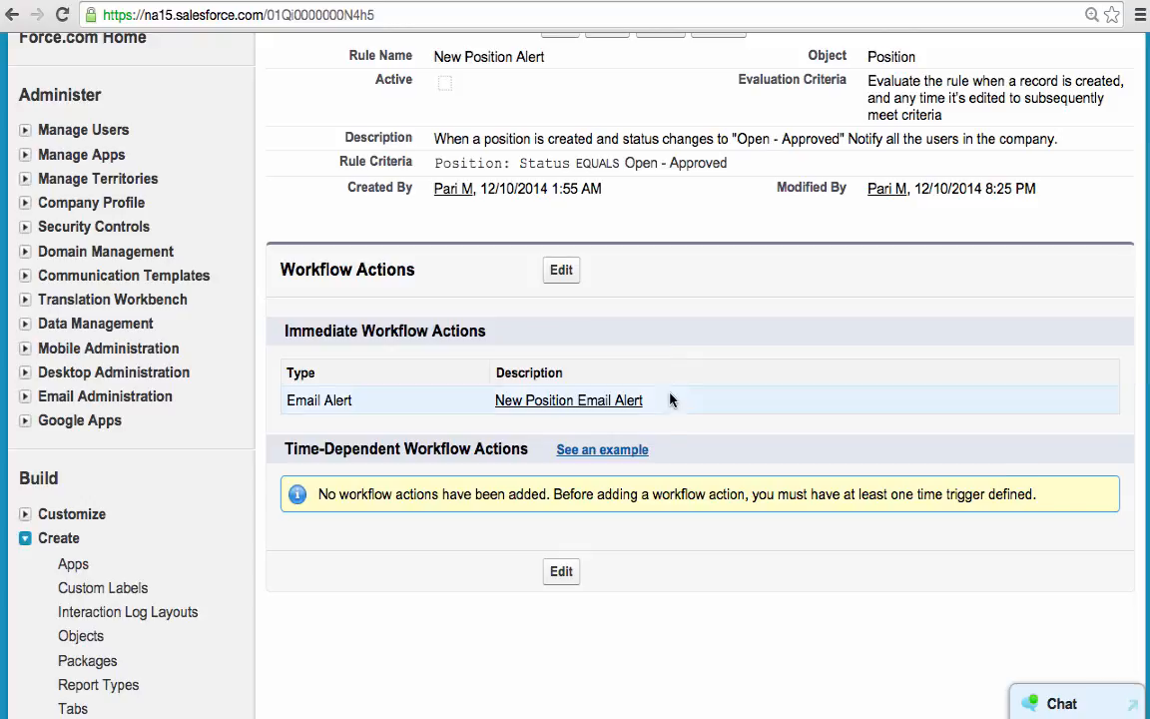
{"action": "left_click", "coordinate": [559, 574]}
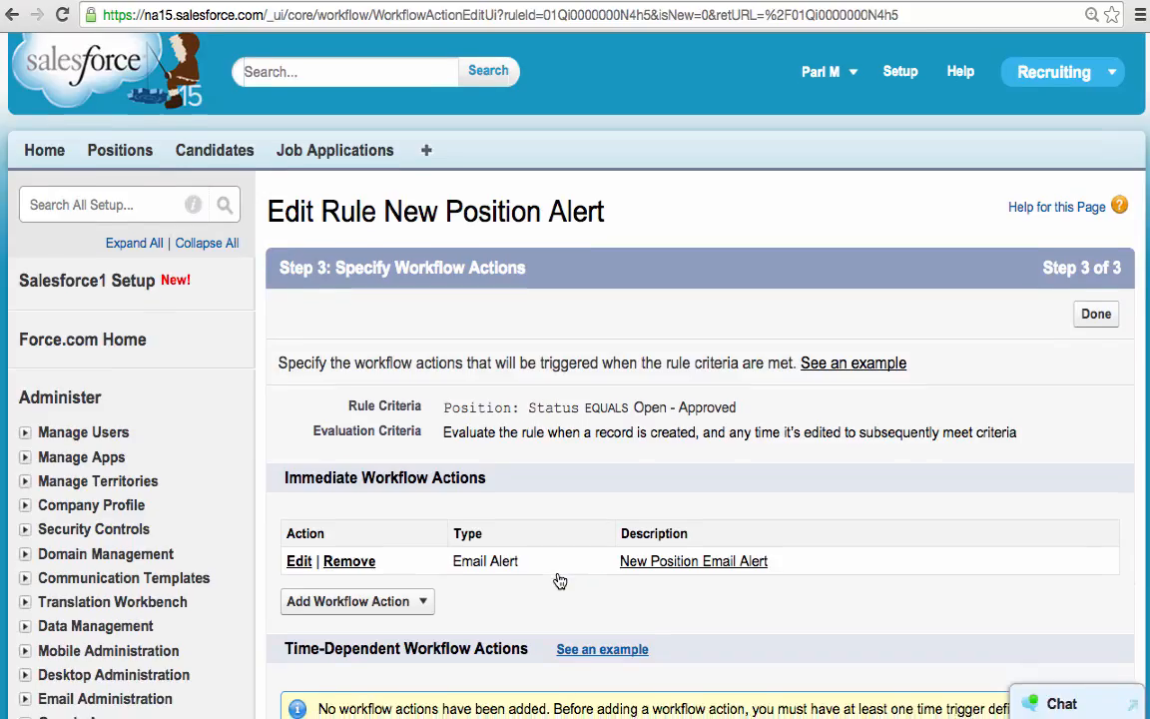
{"action": "scroll", "coordinate": [561, 578], "scroll_direction": "down", "scroll_amount": 2}
{"action": "scroll", "coordinate": [560, 580], "scroll_direction": "down", "scroll_amount": 2}
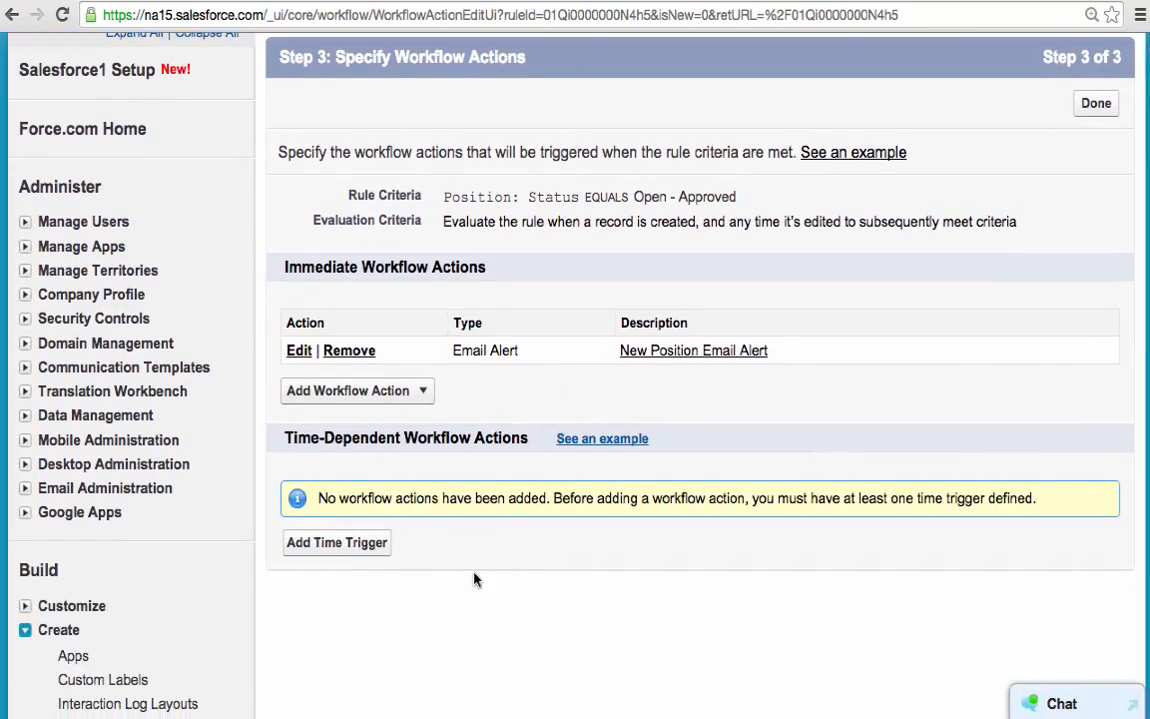
{"action": "left_click", "coordinate": [349, 544]}
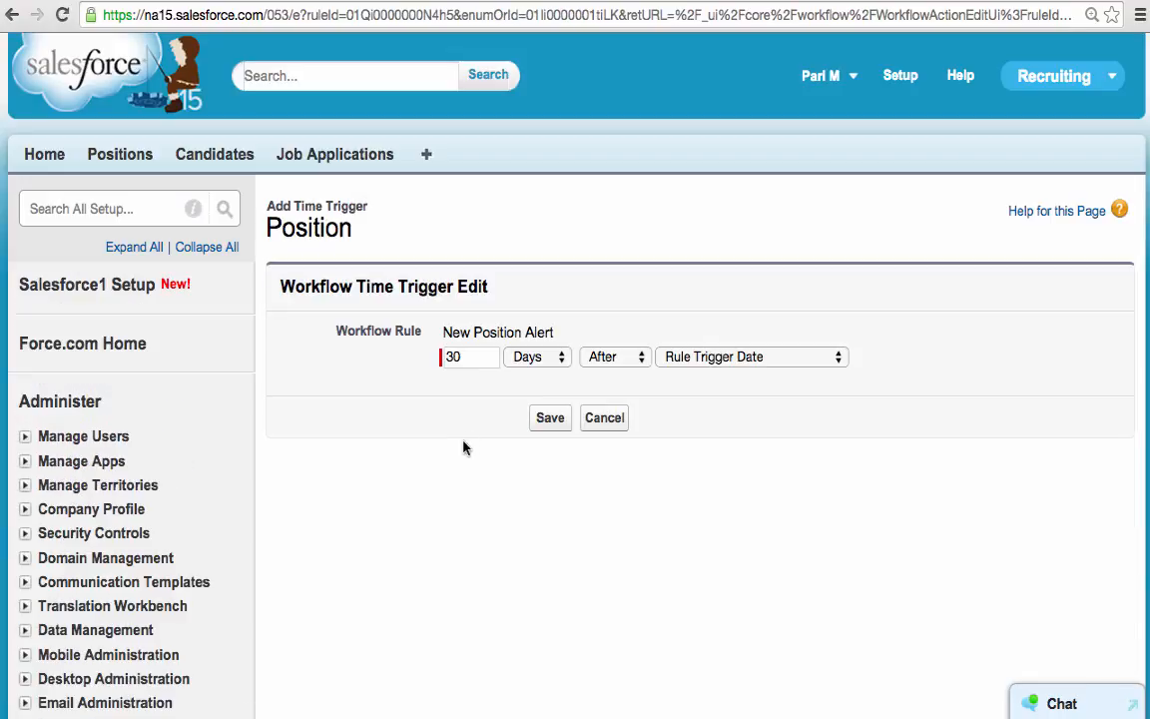
{"action": "left_click_drag", "start_coordinate": [475, 358], "coordinate": [417, 351]}
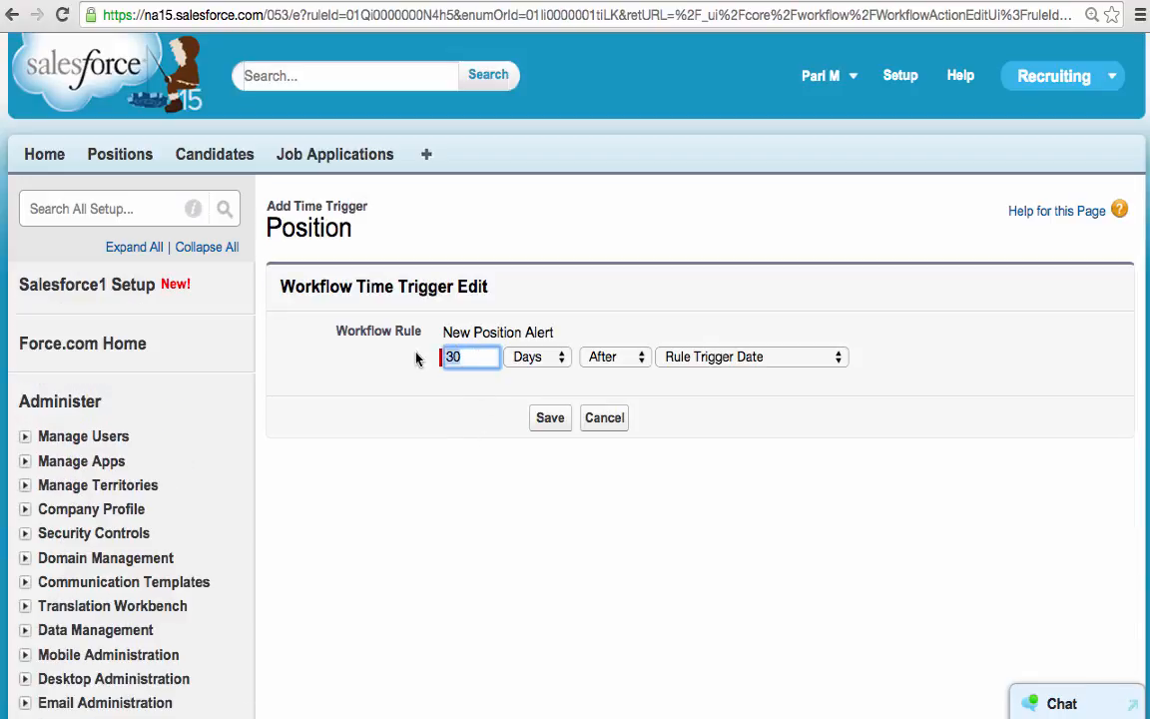
{"action": "type", "text": "2"}
{"action": "left_click", "coordinate": [550, 423]}
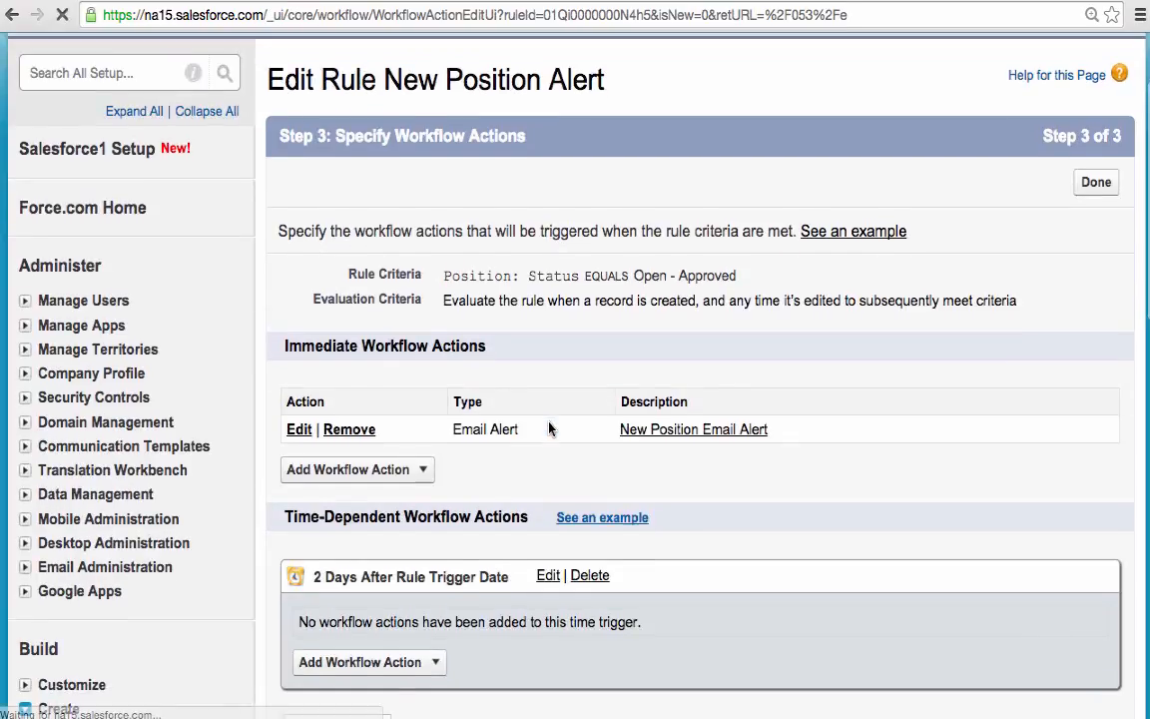
- Create an outbound message for the 2-day trigger named Update Target System, with the description "Update Target System with position information"
{"action": "scroll", "coordinate": [548, 427], "scroll_direction": "down", "scroll_amount": 3}
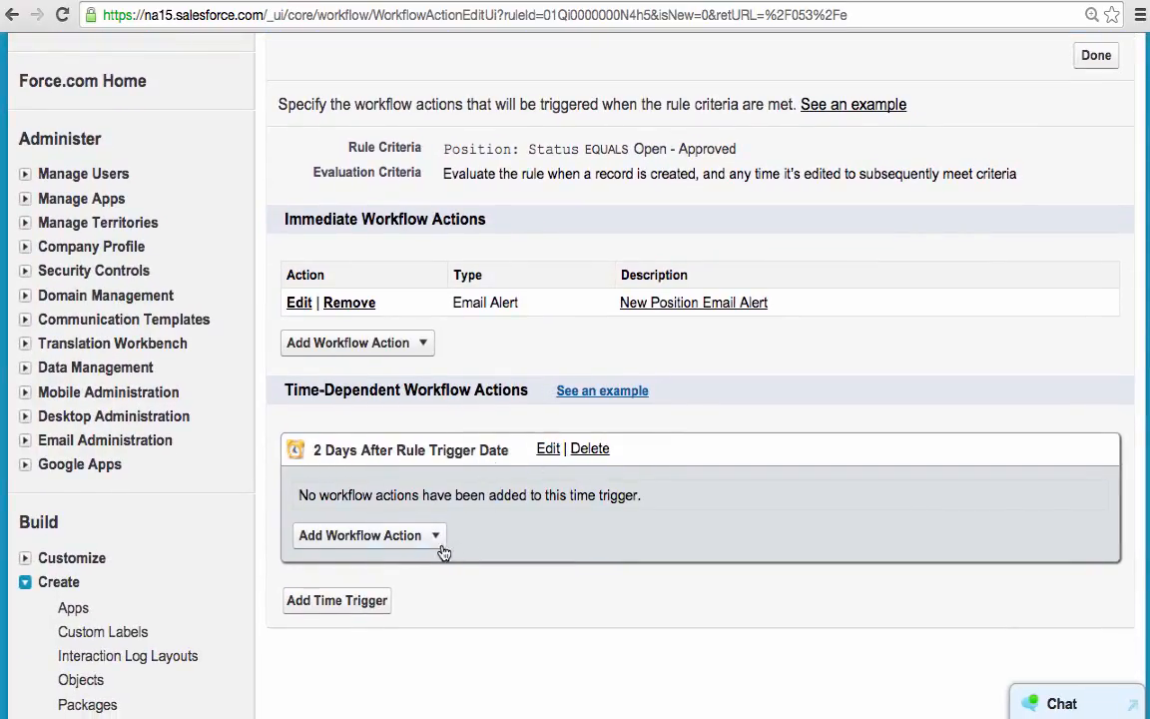
{"action": "left_click", "coordinate": [397, 545]}
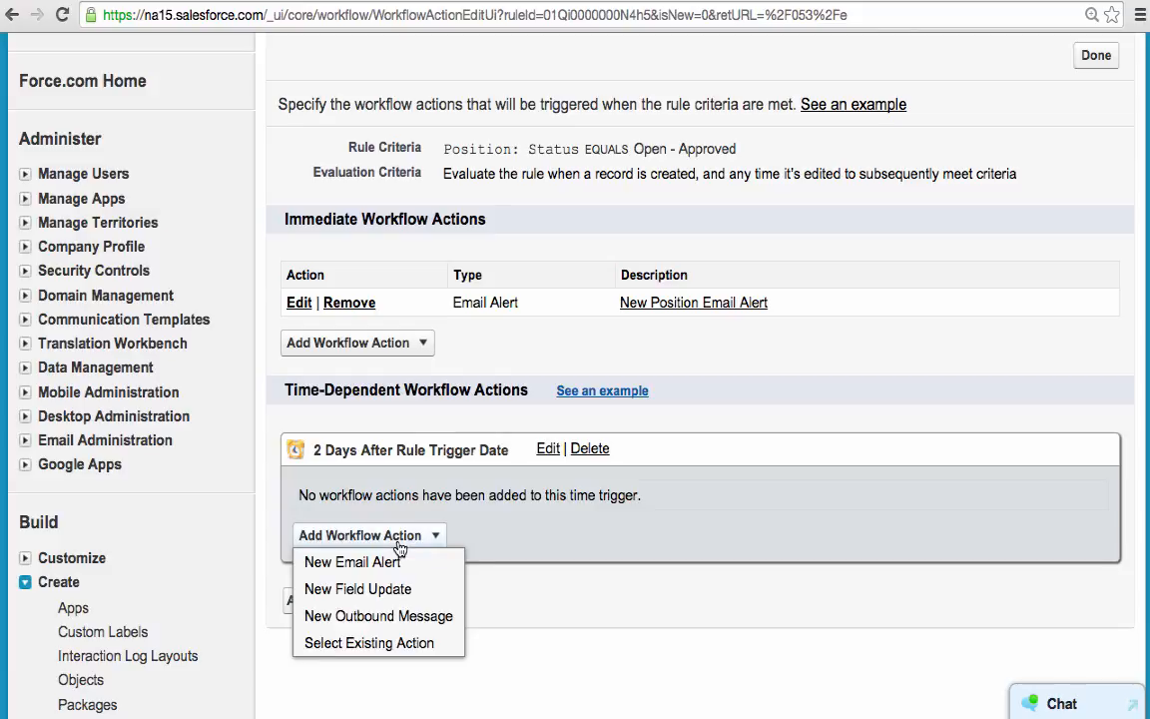
{"action": "left_click", "coordinate": [375, 617]}
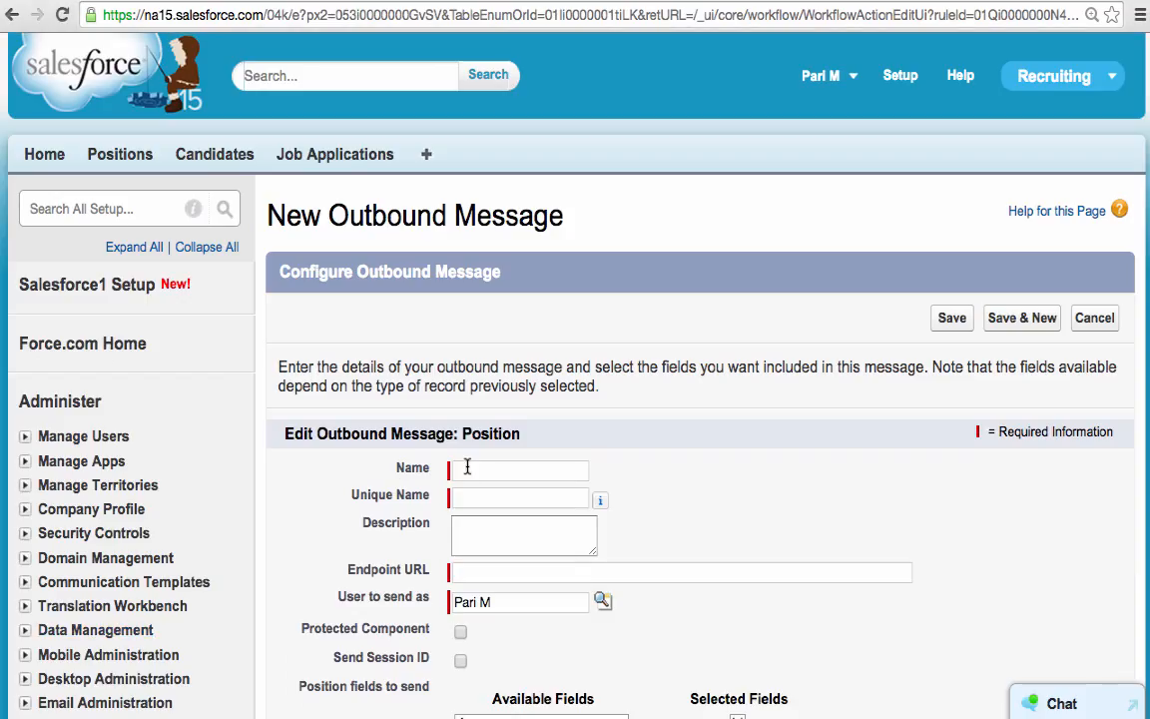
{"action": "left_click", "coordinate": [466, 467]}
{"action": "type", "text": "Update Target Sys"}
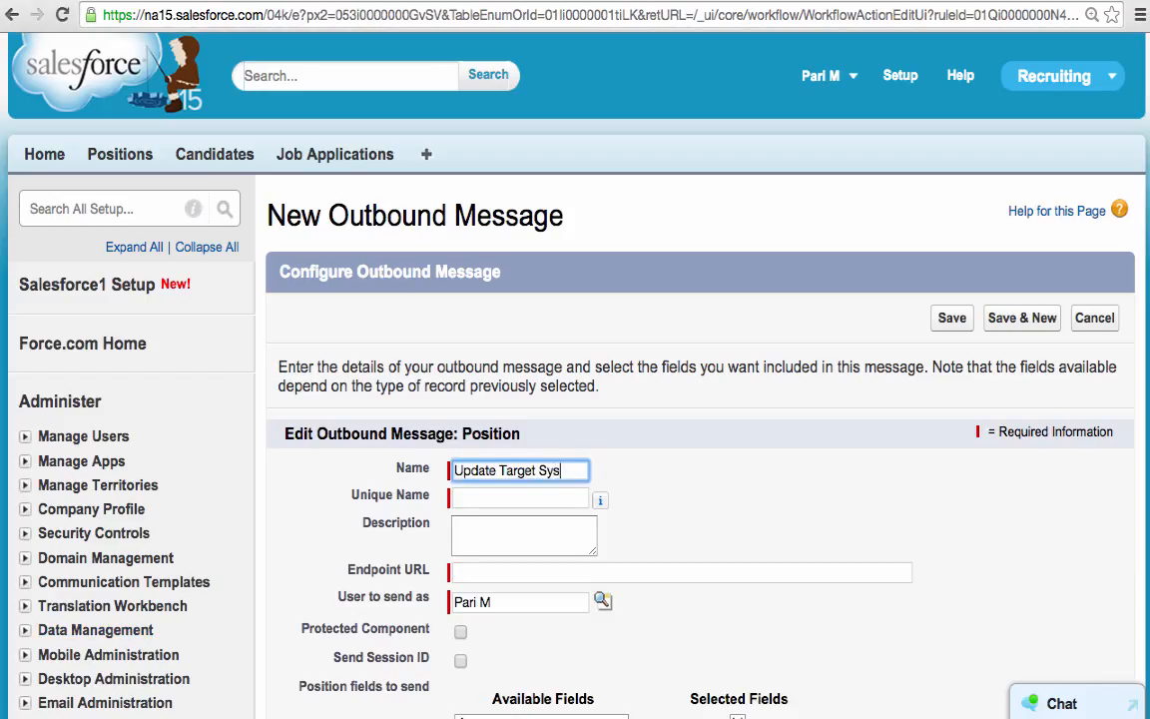
{"action": "type", "text": "tem"}
{"action": "key", "text": "Tab"}
{"action": "key", "text": "Tab"}
{"action": "type", "text": "Update Target System"}
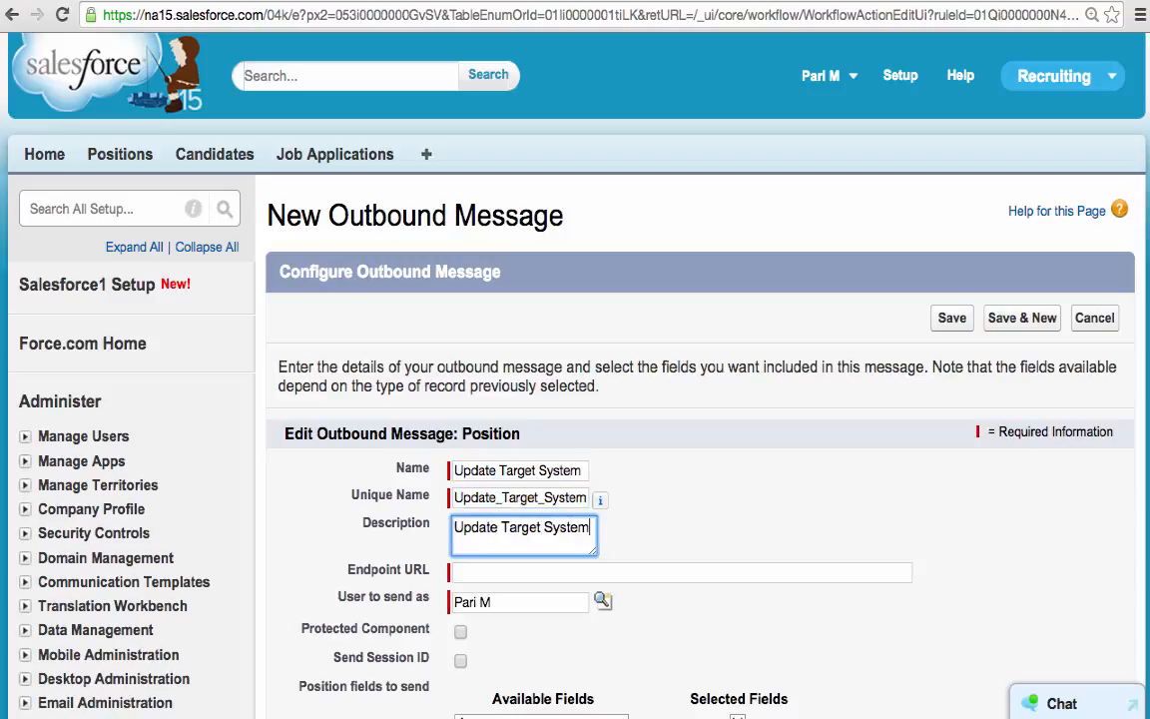
{"action": "type", "text": " with position information"}
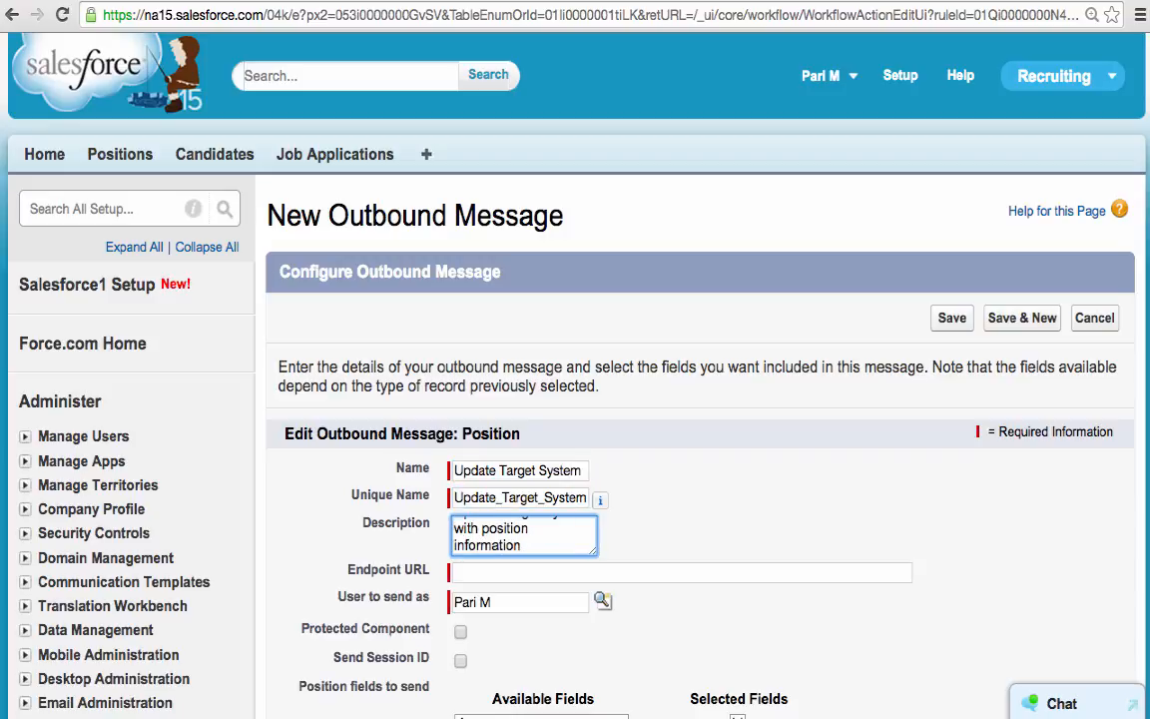
{"action": "left_click", "coordinate": [476, 572]}
{"action": "type", "text": "h"}
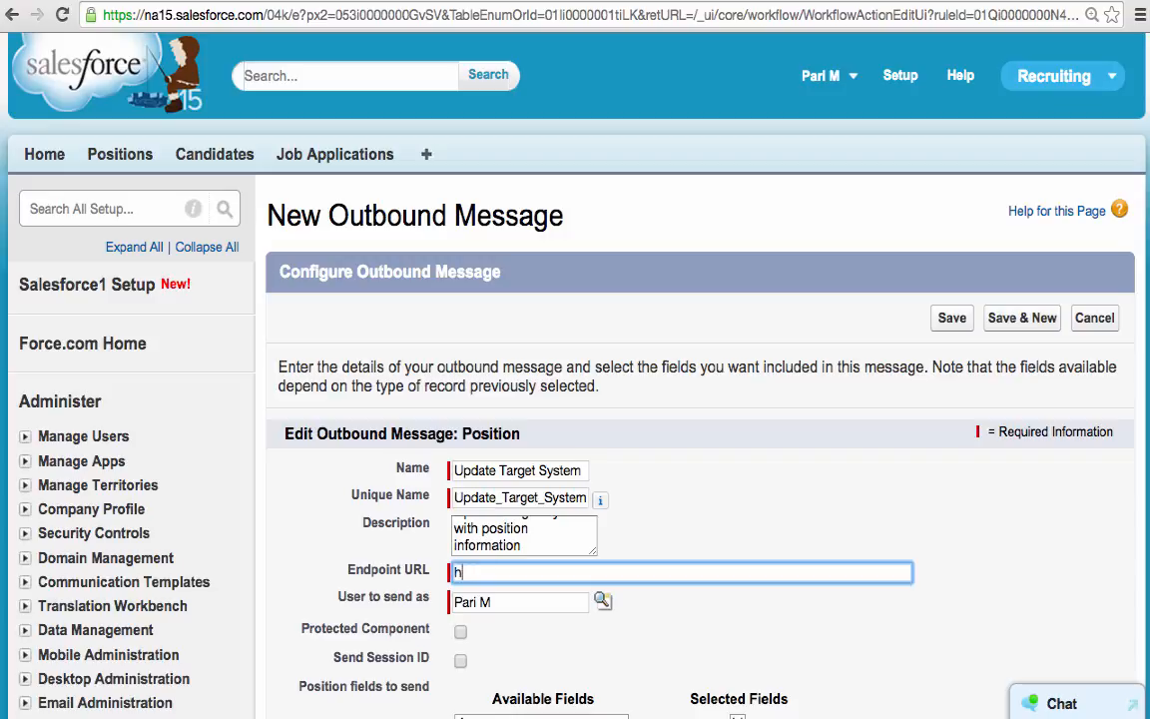
{"action": "type", "text": "ttp://124.90.1212.34"}
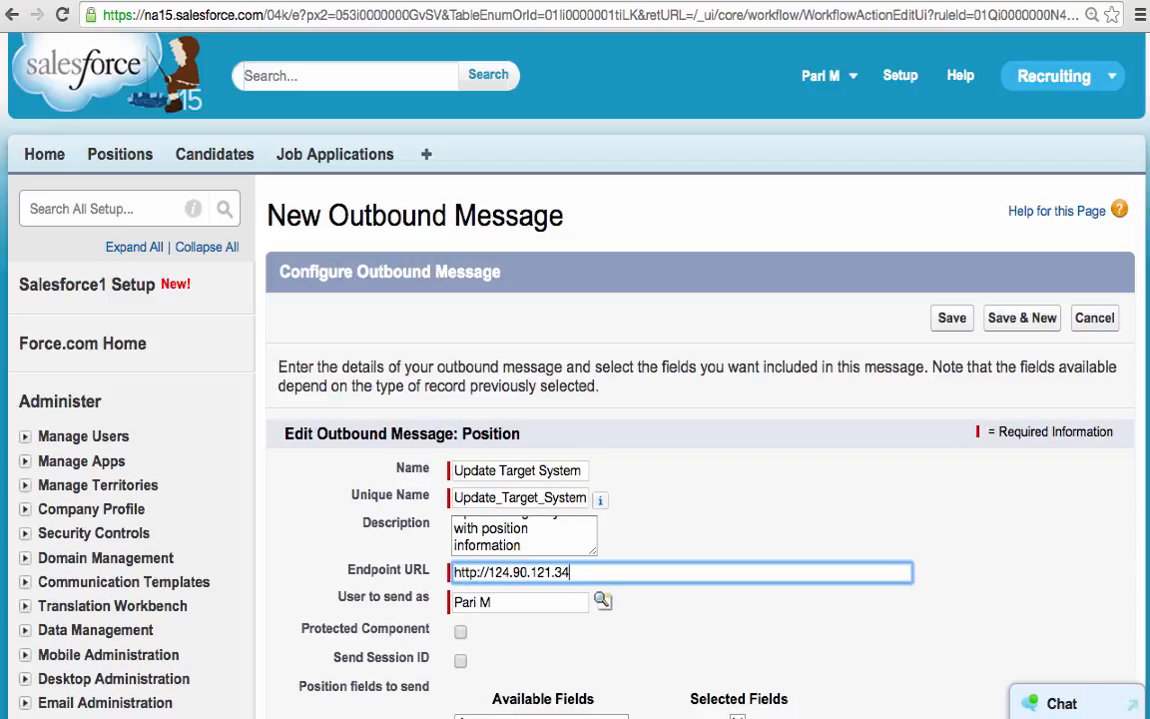
{"action": "type", "text": ":80/admin/receive/listener"}
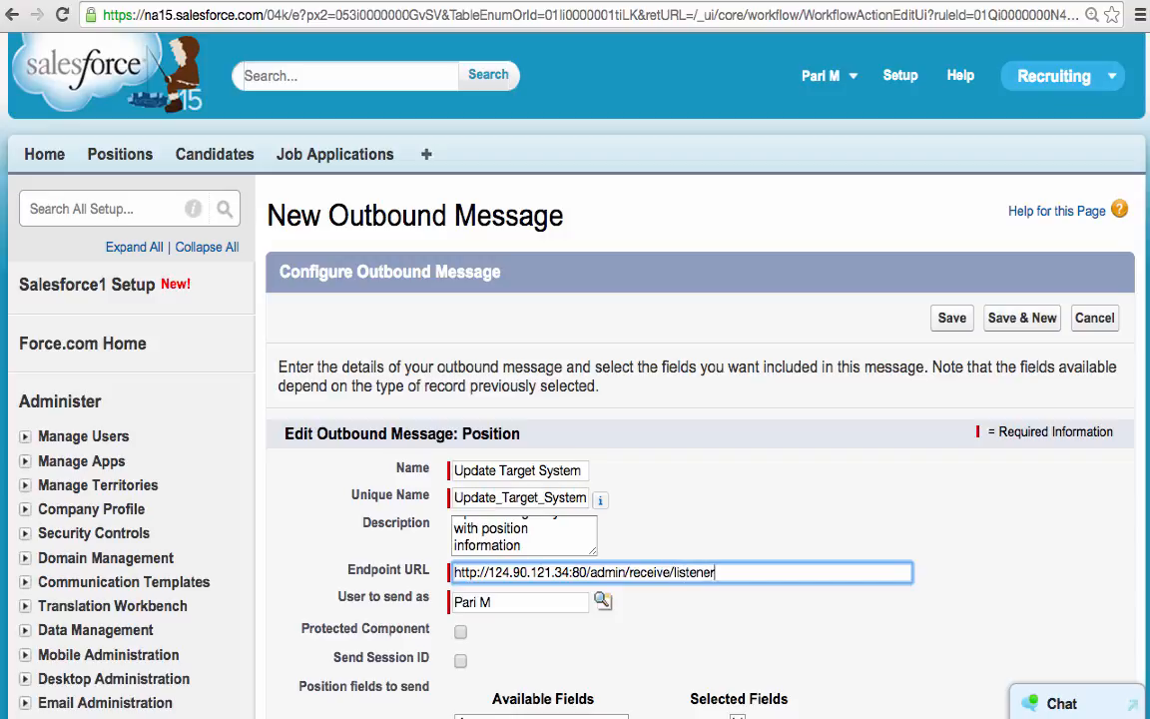
- Add all custom position fields plus CreatedById, CreatedDate and Name to the fields sent in the outbound message
{"action": "scroll", "coordinate": [808, 616], "scroll_direction": "down", "scroll_amount": 5}
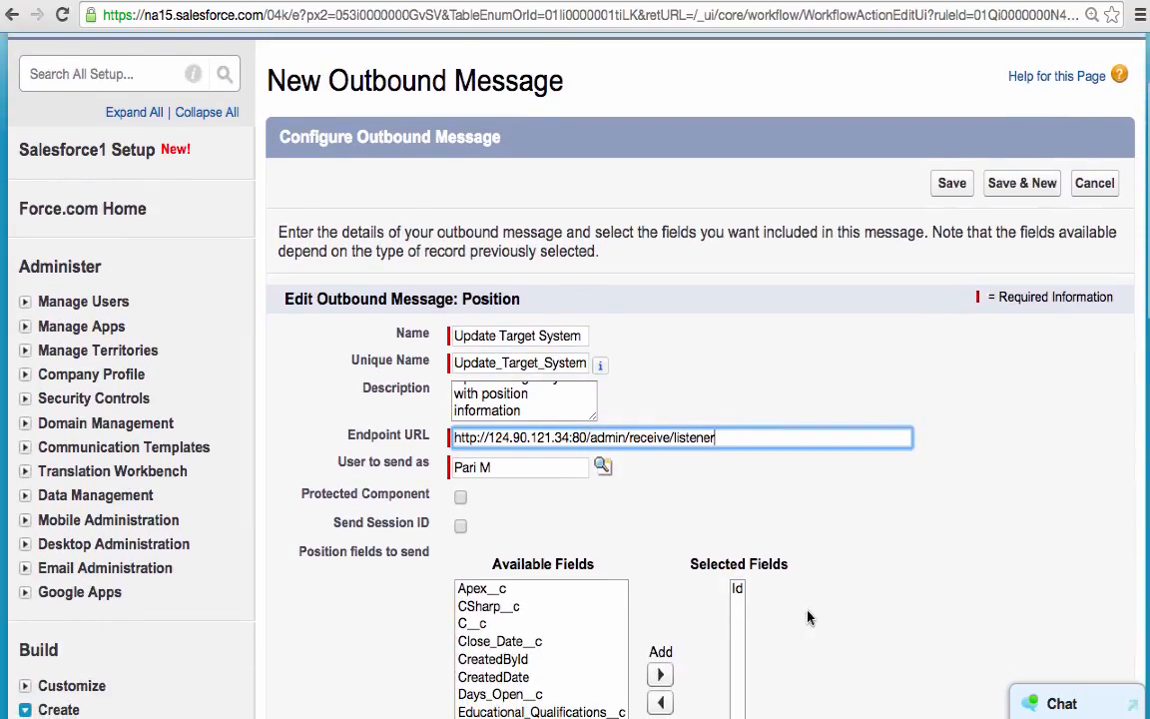
{"action": "scroll", "coordinate": [809, 616], "scroll_direction": "down", "scroll_amount": 3}
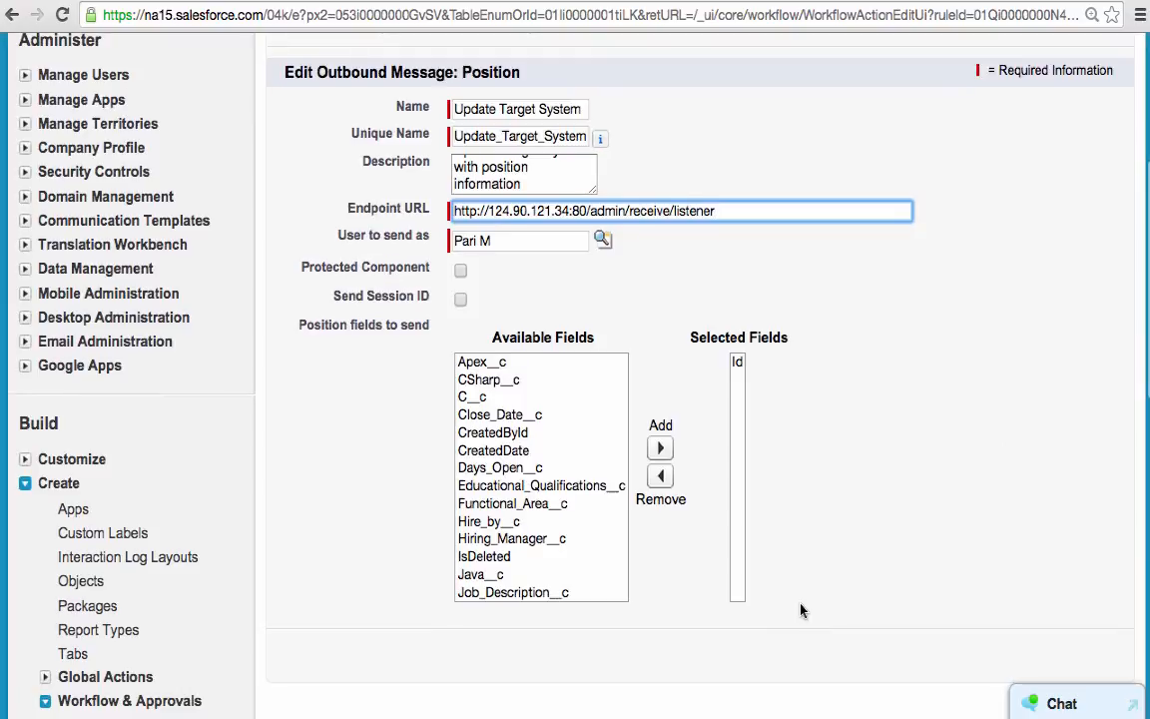
{"action": "left_click", "coordinate": [519, 485]}
{"action": "left_click", "coordinate": [499, 467], "text": "super"}
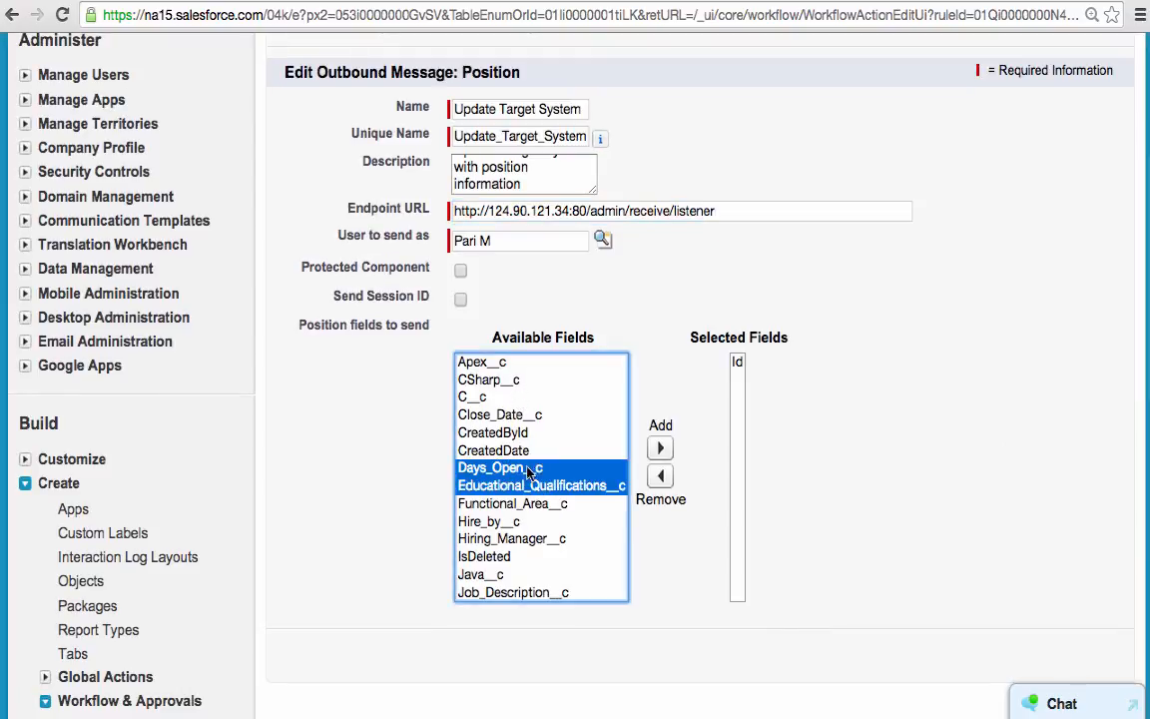
{"action": "left_click", "coordinate": [524, 432], "text": "super"}
{"action": "left_click", "coordinate": [509, 416], "text": "super"}
{"action": "left_click", "coordinate": [532, 503], "text": "super"}
{"action": "left_click", "coordinate": [524, 539], "text": "super"}
{"action": "left_click", "coordinate": [515, 591], "text": "super"}
{"action": "left_click", "coordinate": [484, 575], "text": "super"}
{"action": "scroll", "coordinate": [499, 519], "scroll_direction": "down", "scroll_amount": 3}
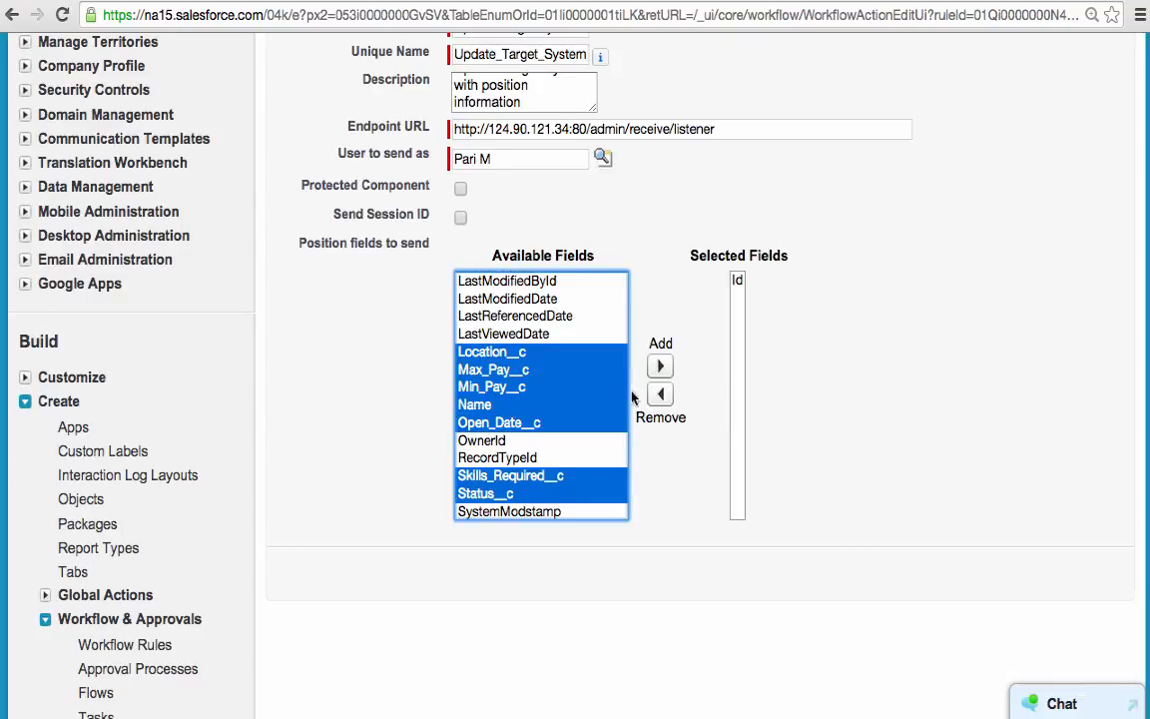
{"action": "left_click", "coordinate": [657, 366]}
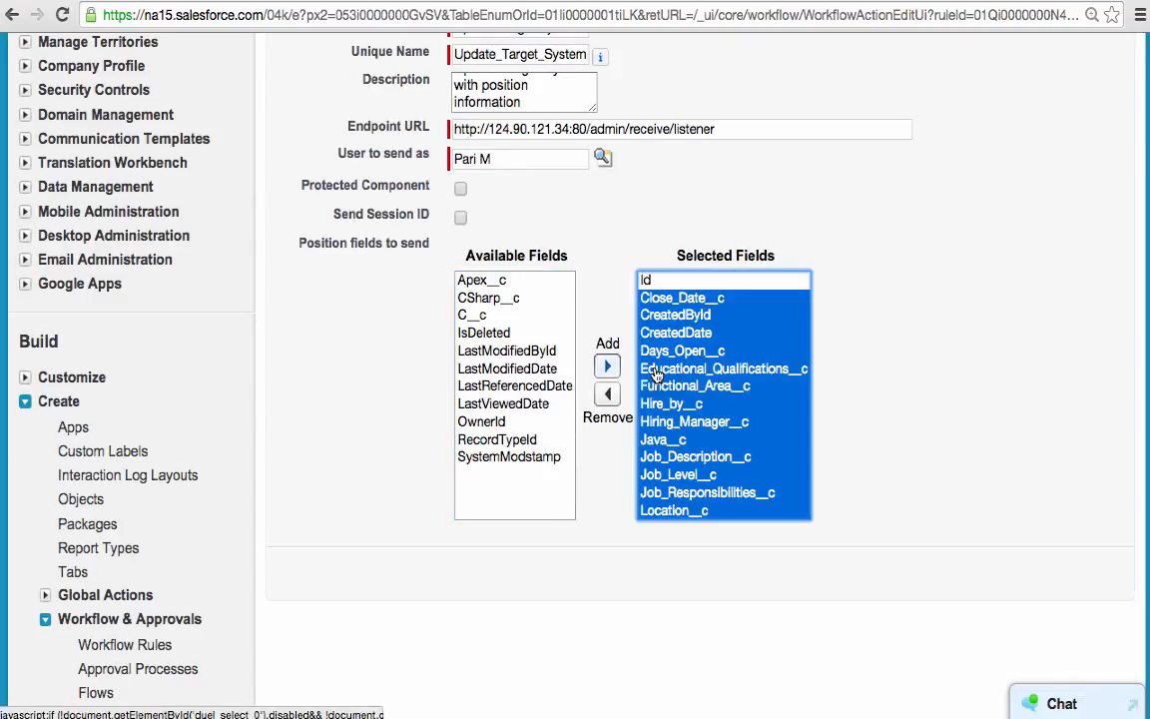
{"action": "left_click", "coordinate": [847, 410]}
- Save the outbound message, finish editing the workflow actions and activate the New Position Alert rule
{"action": "scroll", "coordinate": [876, 404], "scroll_direction": "up", "scroll_amount": 5}
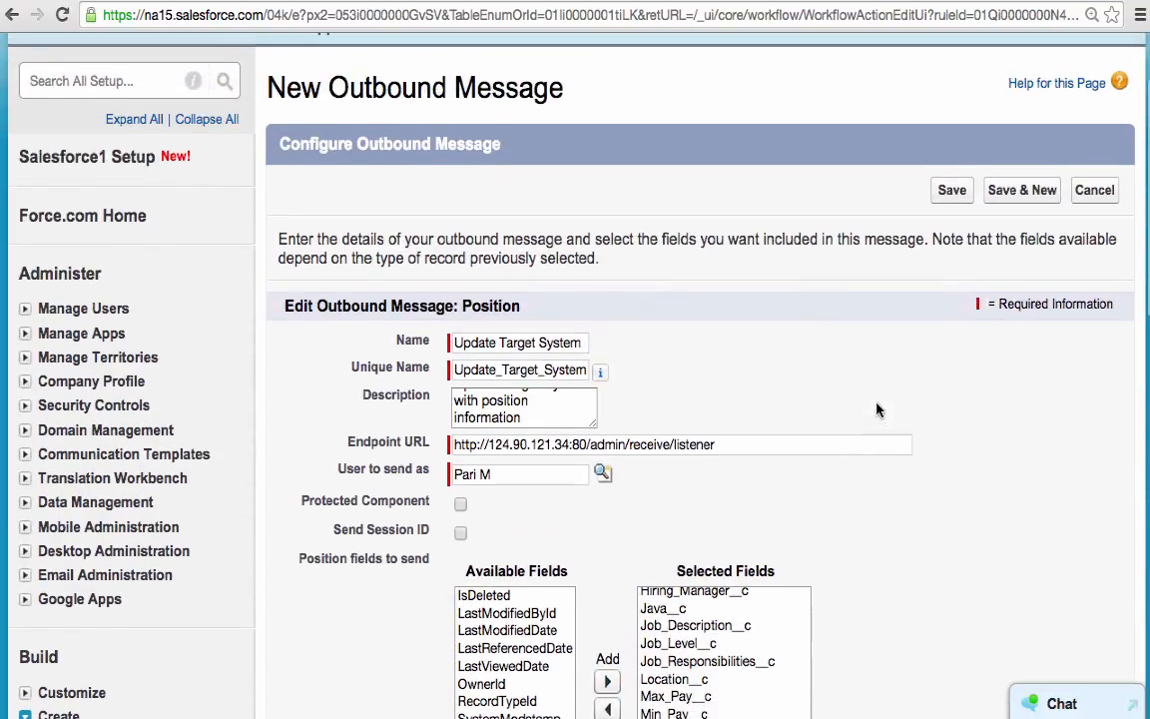
{"action": "left_click", "coordinate": [950, 195]}
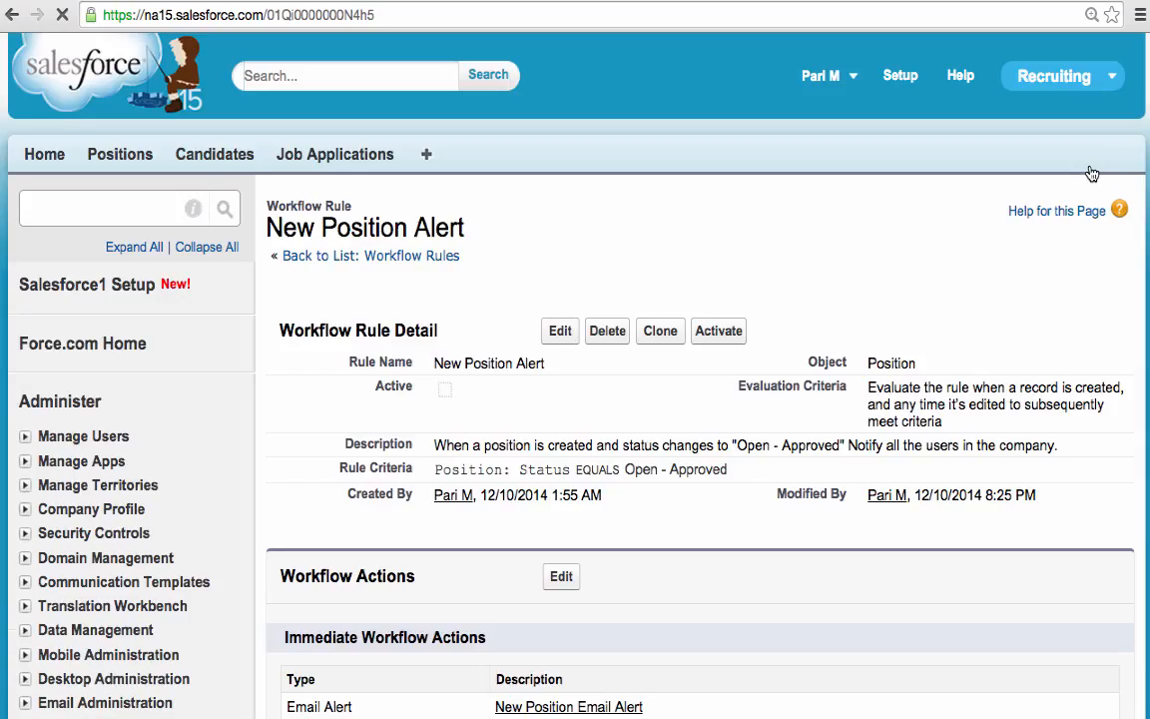
{"action": "left_click", "coordinate": [720, 331]}
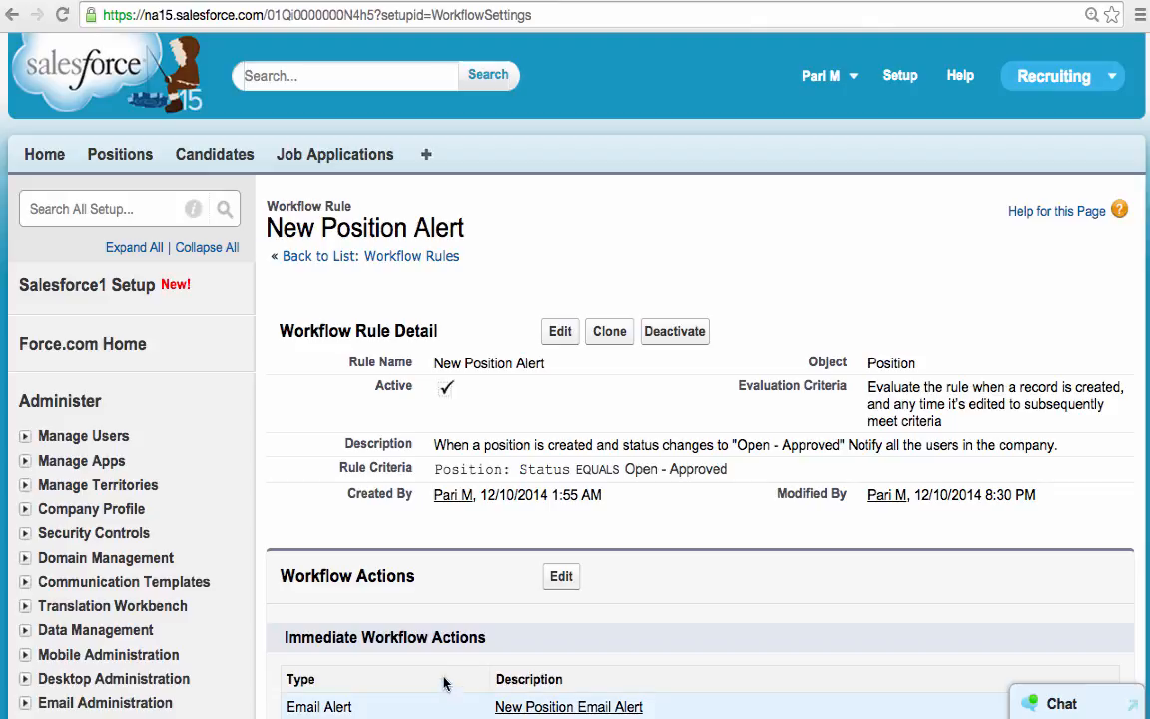
- Open the Update Target System outbound message from the list of all outbound messages and view its endpoint WSDL
{"action": "scroll", "coordinate": [441, 669], "scroll_direction": "down", "scroll_amount": 5}
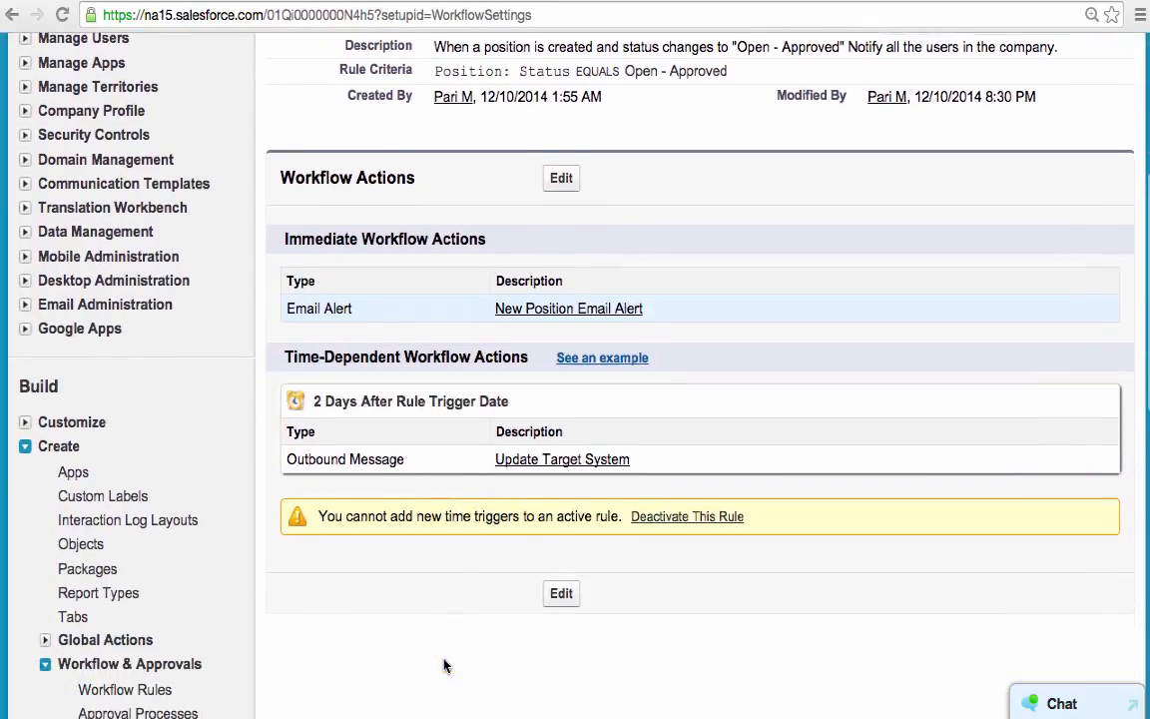
{"action": "scroll", "coordinate": [445, 666], "scroll_direction": "down", "scroll_amount": 4}
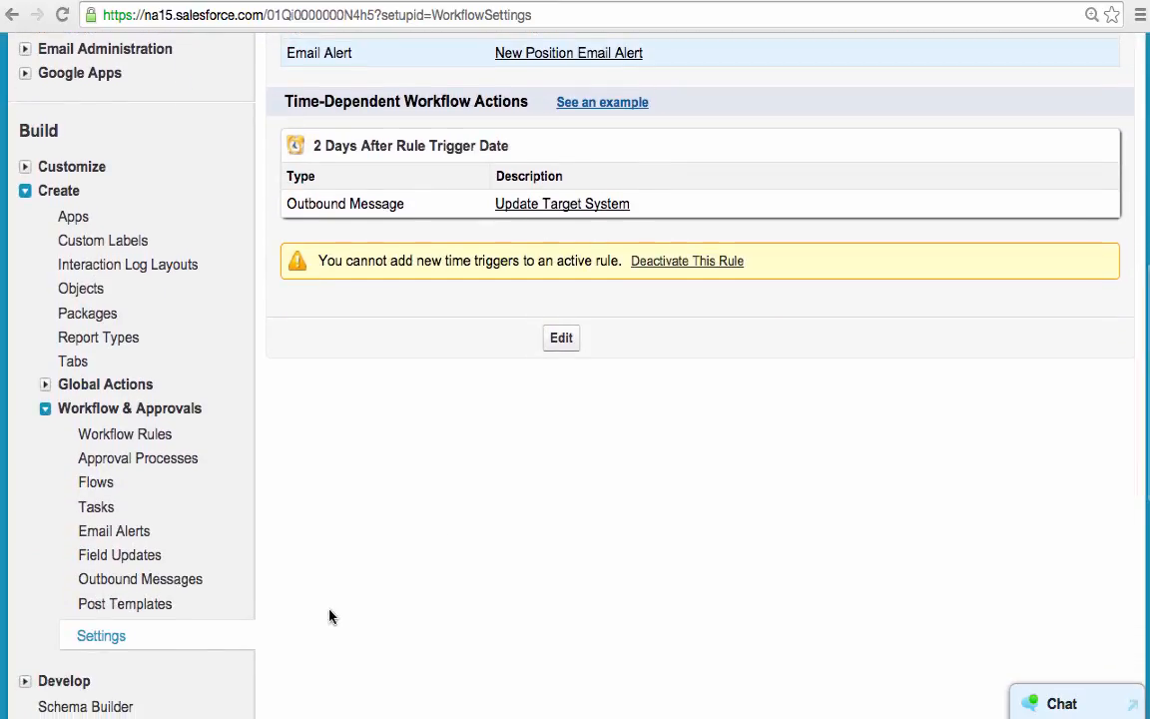
{"action": "left_click", "coordinate": [156, 587]}
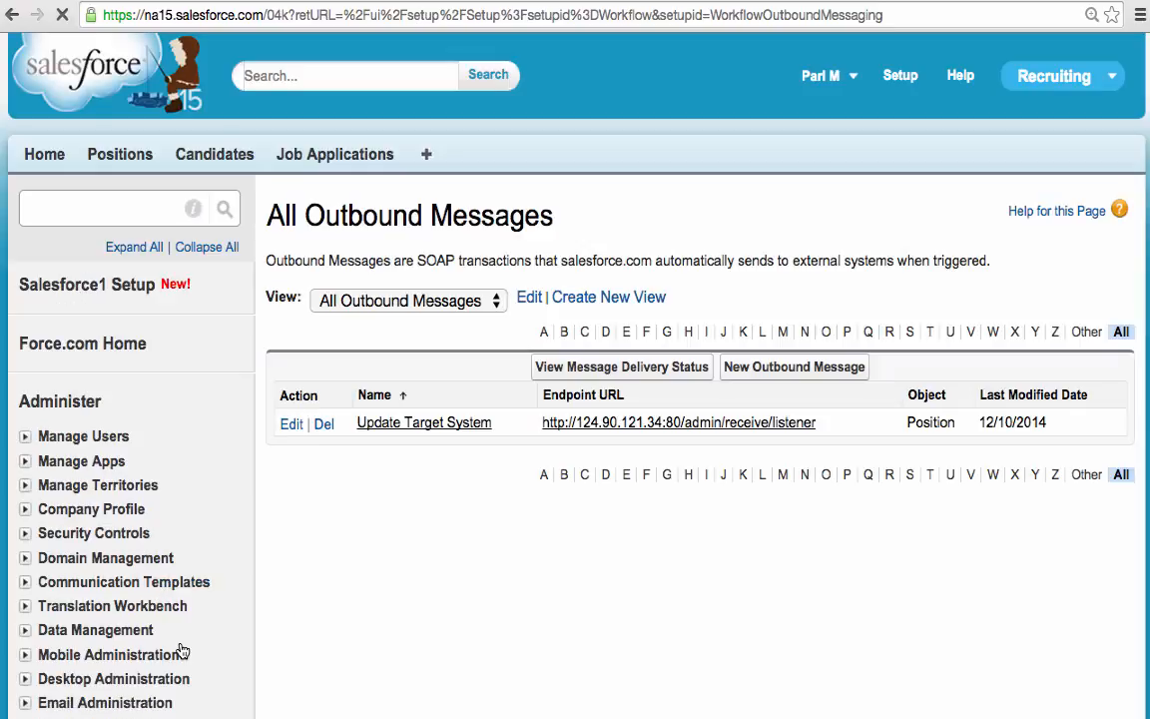
{"action": "left_click", "coordinate": [390, 425]}
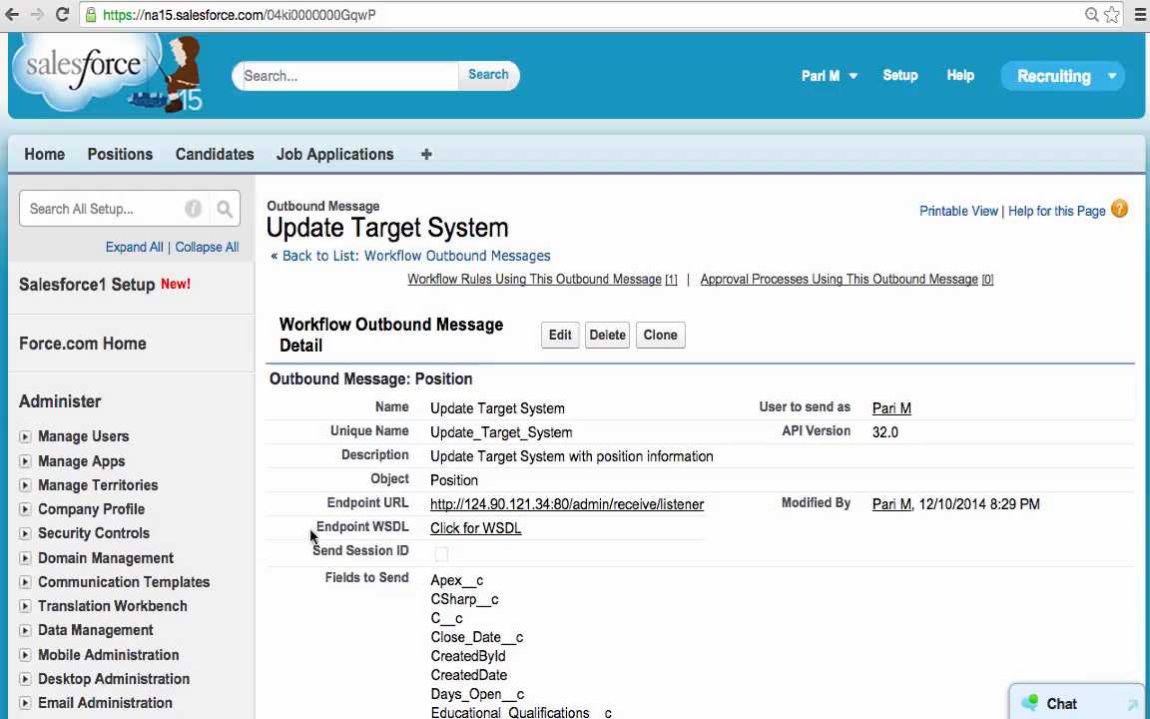
{"action": "left_click_drag", "start_coordinate": [346, 528], "coordinate": [397, 529]}
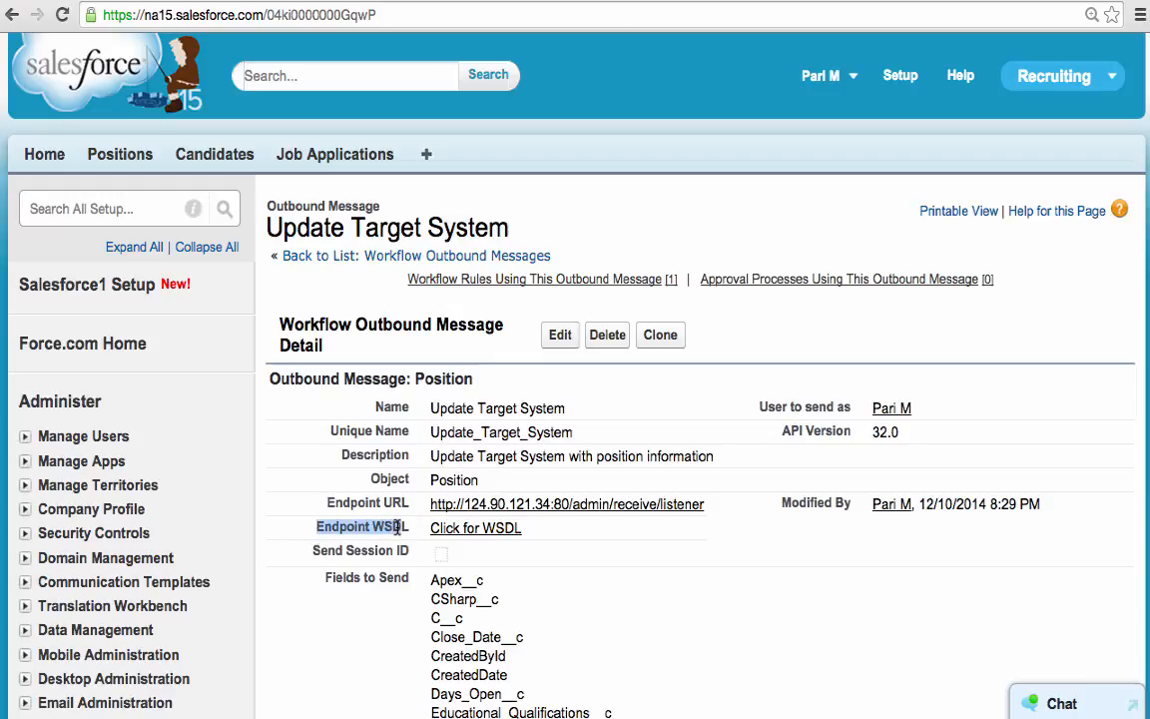
{"action": "left_click", "coordinate": [495, 537]}
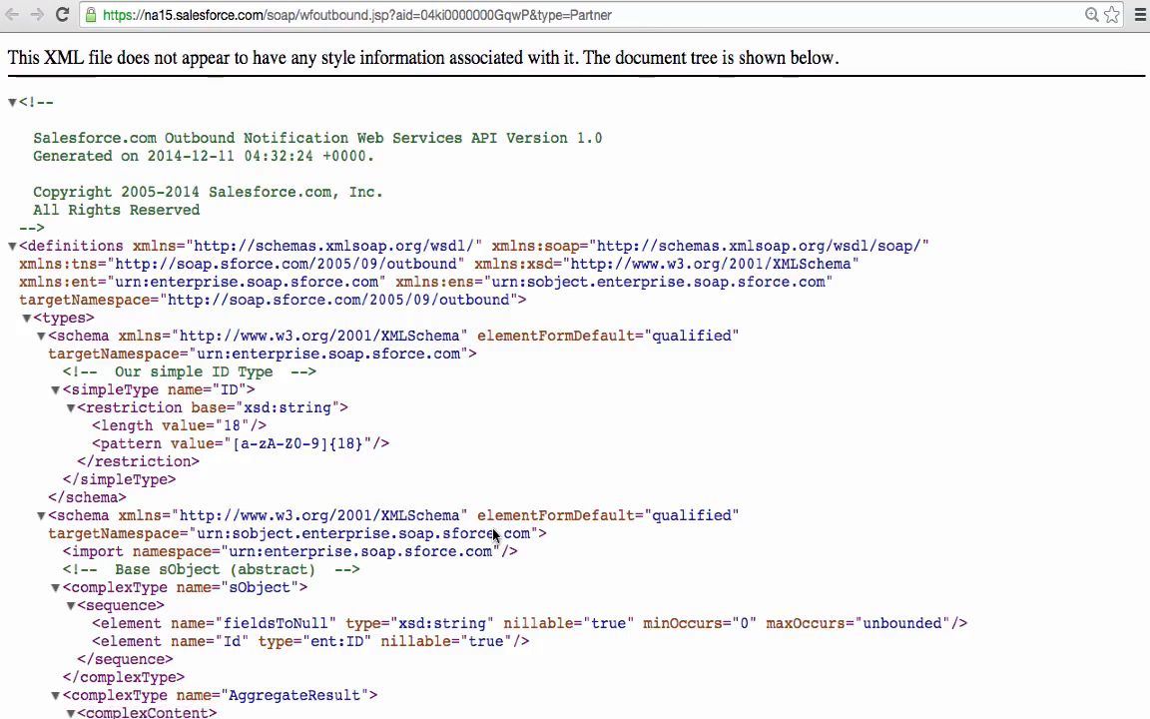
- Examine the Position__c type, its field elements and the notification definitions in the WSDL
{"action": "scroll", "coordinate": [495, 537], "scroll_direction": "down", "scroll_amount": 3}
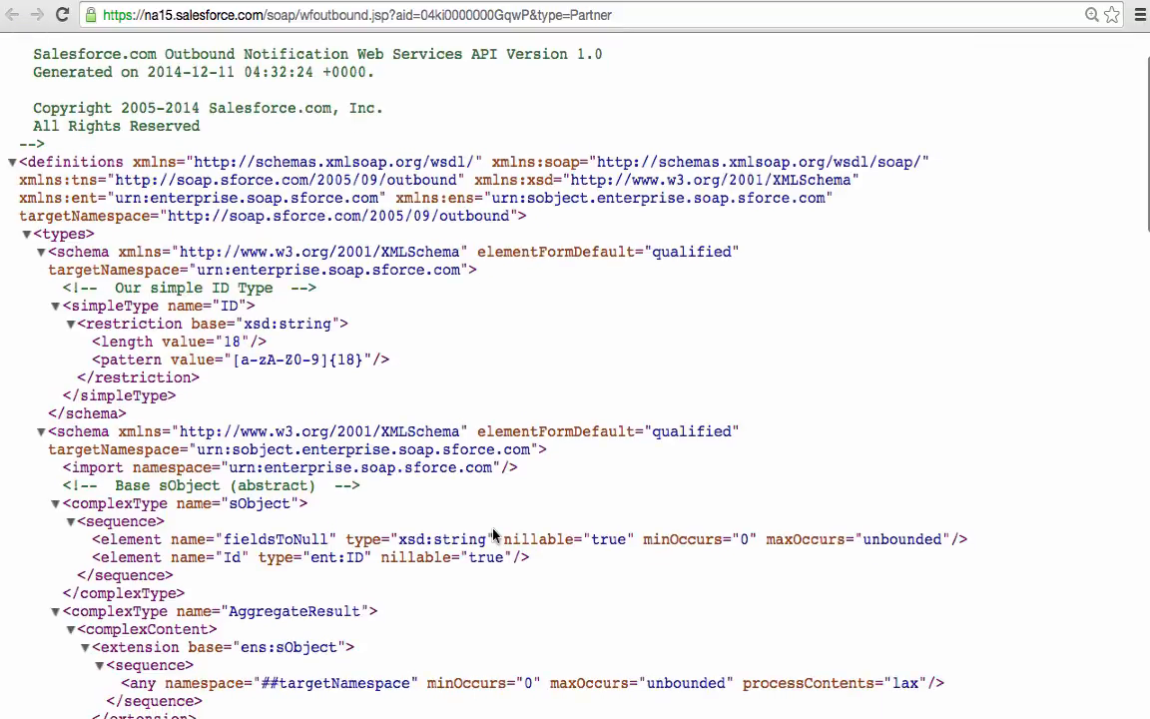
{"action": "scroll", "coordinate": [495, 537], "scroll_direction": "down", "scroll_amount": 5}
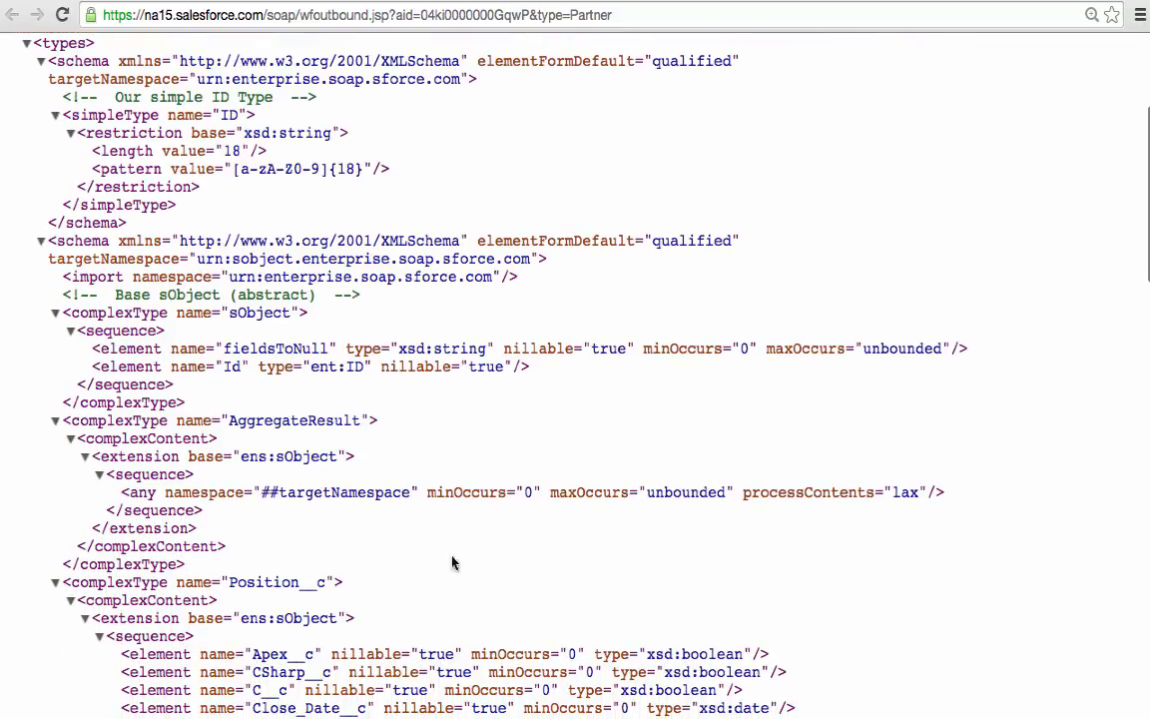
{"action": "left_click_drag", "start_coordinate": [229, 585], "coordinate": [367, 582]}
{"action": "scroll", "coordinate": [392, 579], "scroll_direction": "down", "scroll_amount": 5}
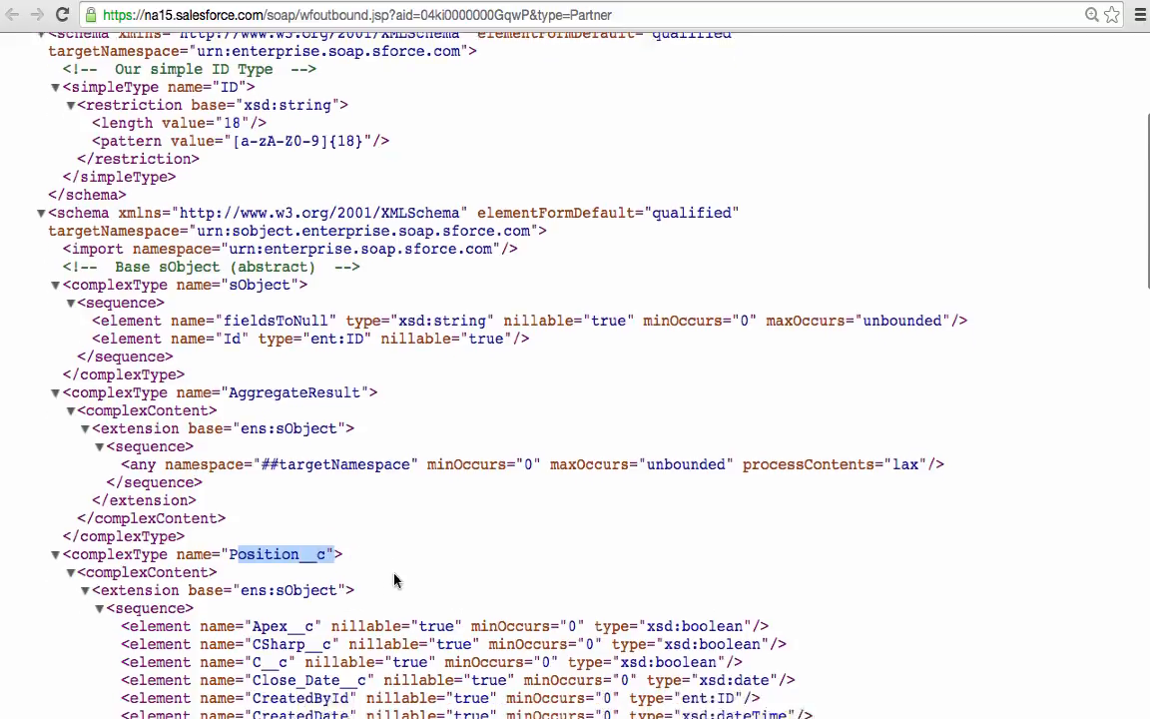
{"action": "scroll", "coordinate": [395, 575], "scroll_direction": "down", "scroll_amount": 5}
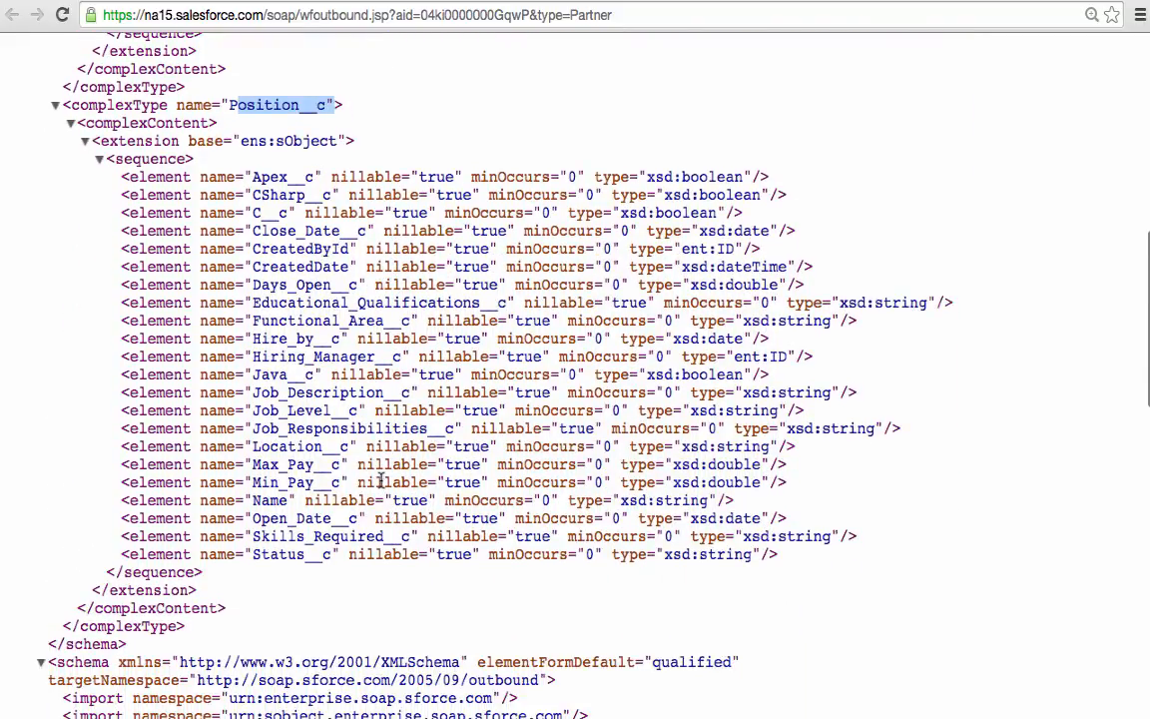
{"action": "left_click_drag", "start_coordinate": [257, 194], "coordinate": [386, 552]}
{"action": "scroll", "coordinate": [399, 578], "scroll_direction": "down", "scroll_amount": 6}
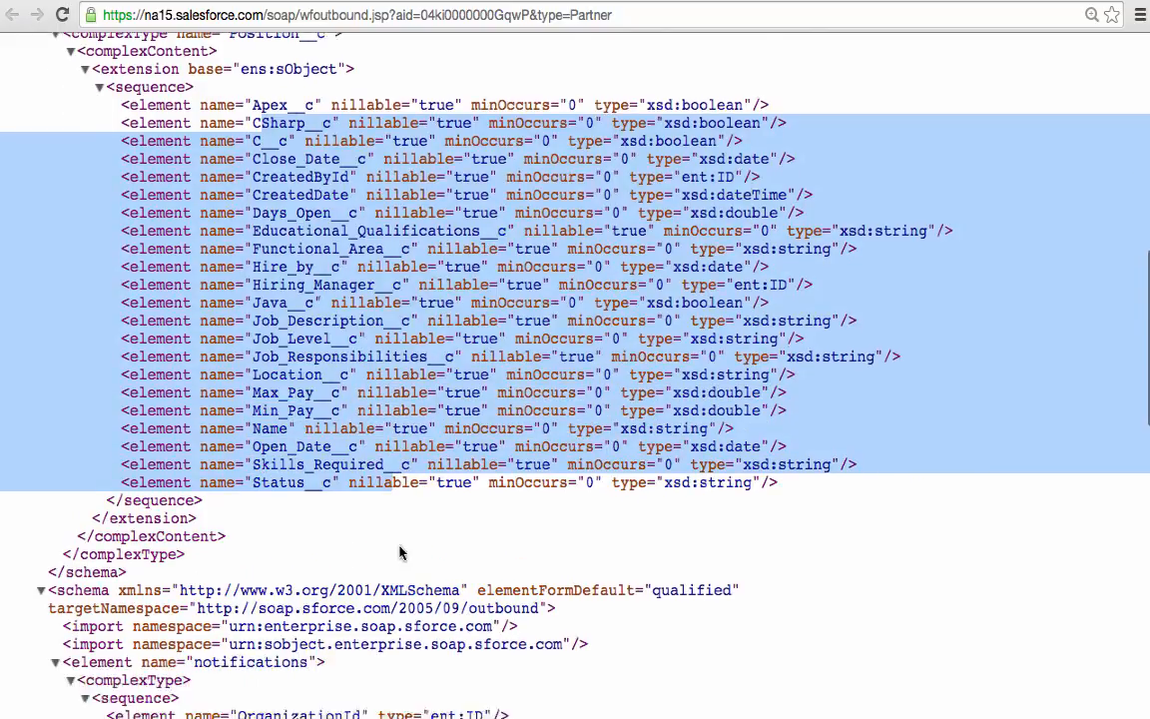
{"action": "scroll", "coordinate": [400, 544], "scroll_direction": "down", "scroll_amount": 8}
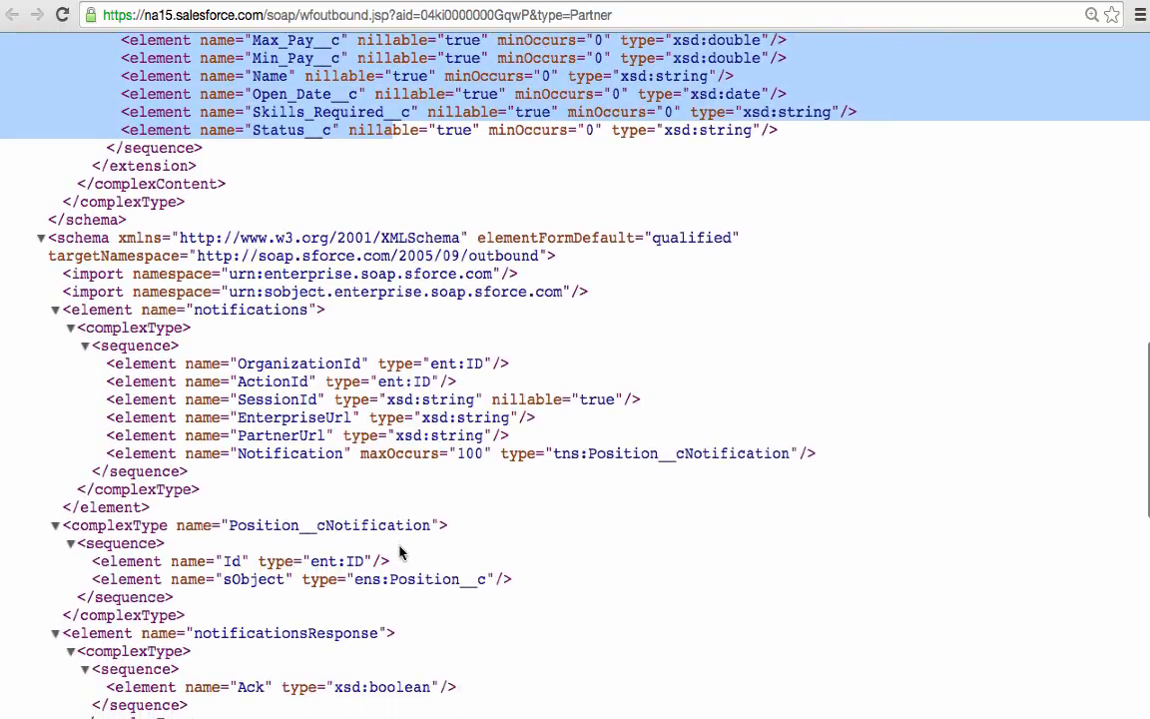
- Examine the notification port, binding and service endpoint sections of the WSDL and highlight the soap:address location
{"action": "scroll", "coordinate": [399, 544], "scroll_direction": "down", "scroll_amount": 1}
{"action": "scroll", "coordinate": [399, 548], "scroll_direction": "down", "scroll_amount": 6}
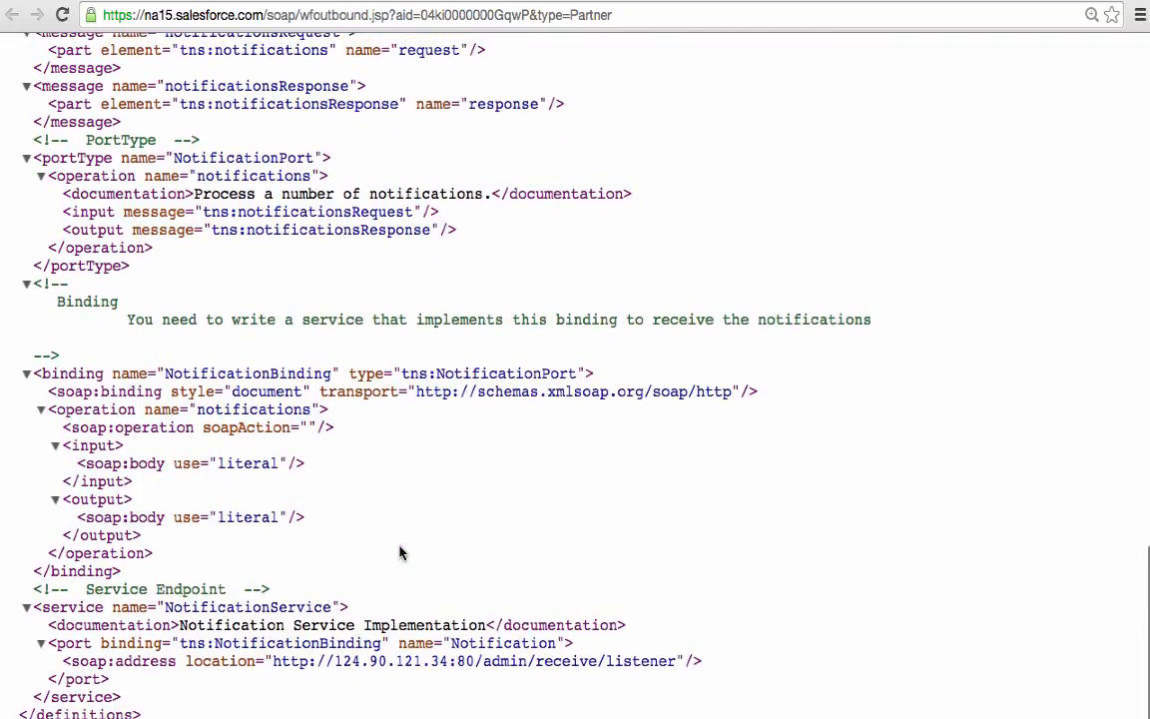
{"action": "left_click_drag", "start_coordinate": [177, 661], "coordinate": [677, 665]}
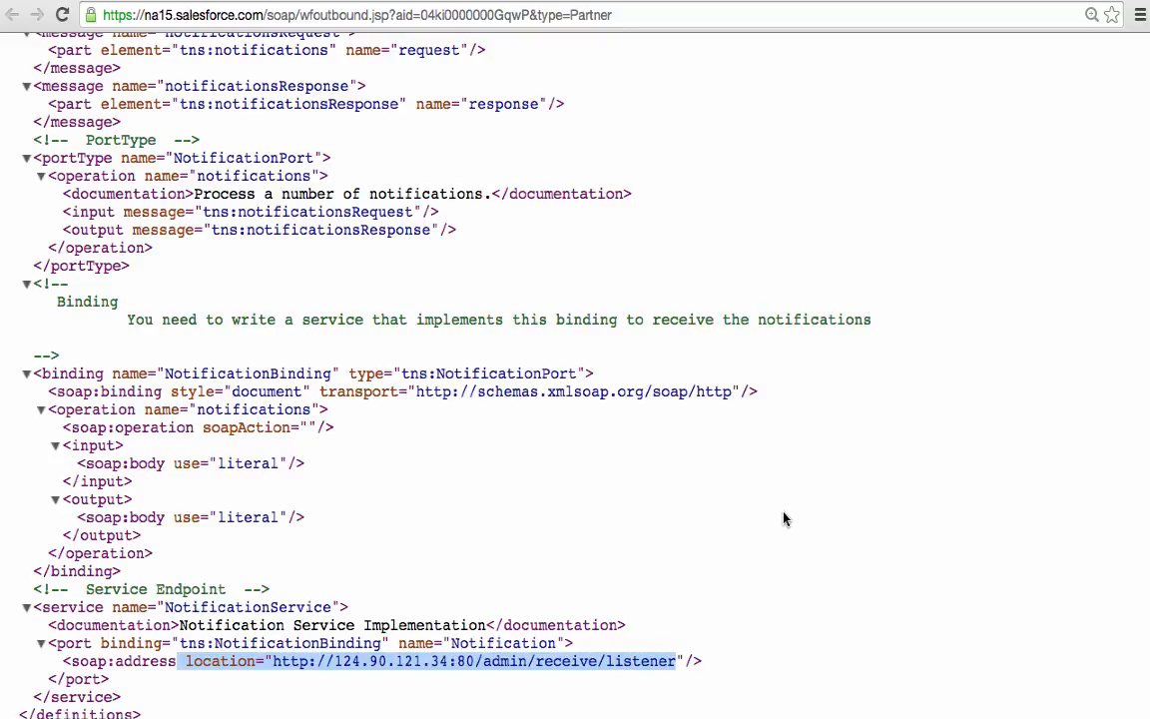
- Save the WSDL document to the Desktop as OutboundMessage_SFDC.xml
{"action": "scroll", "coordinate": [784, 518], "scroll_direction": "up", "scroll_amount": 20}
{"action": "right_click", "coordinate": [146, 97]}
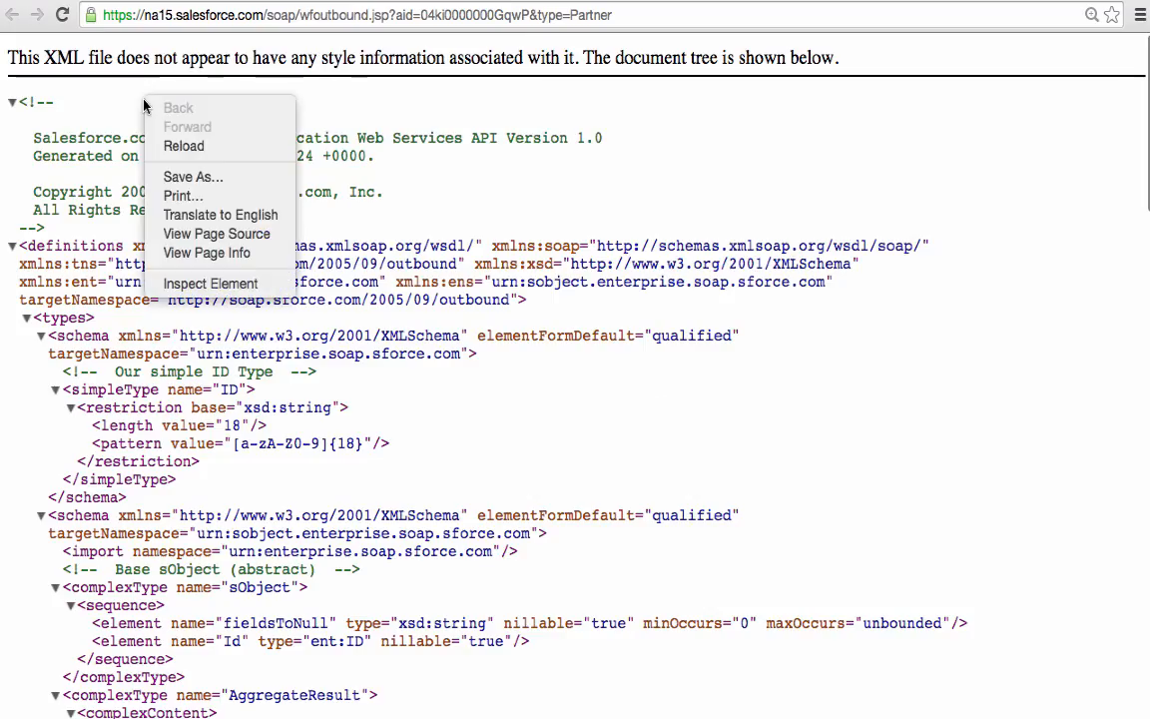
{"action": "left_click", "coordinate": [193, 176]}
{"action": "type", "text": "Outbo"}
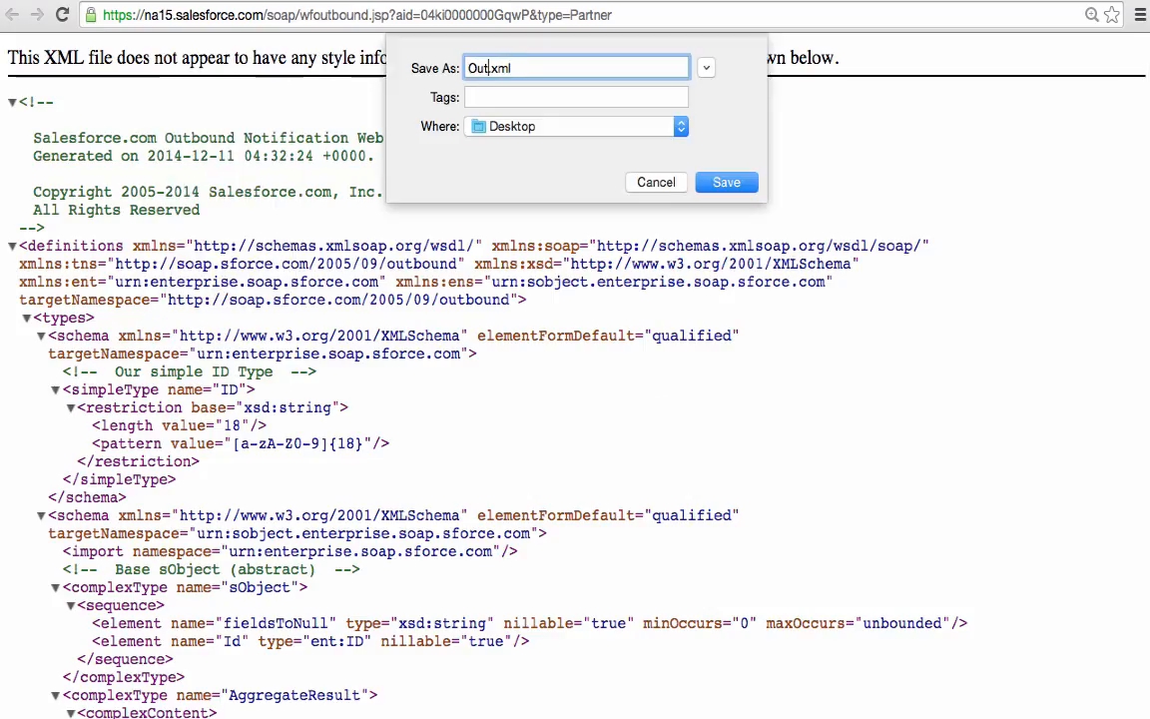
{"action": "type", "text": "undMessage"}
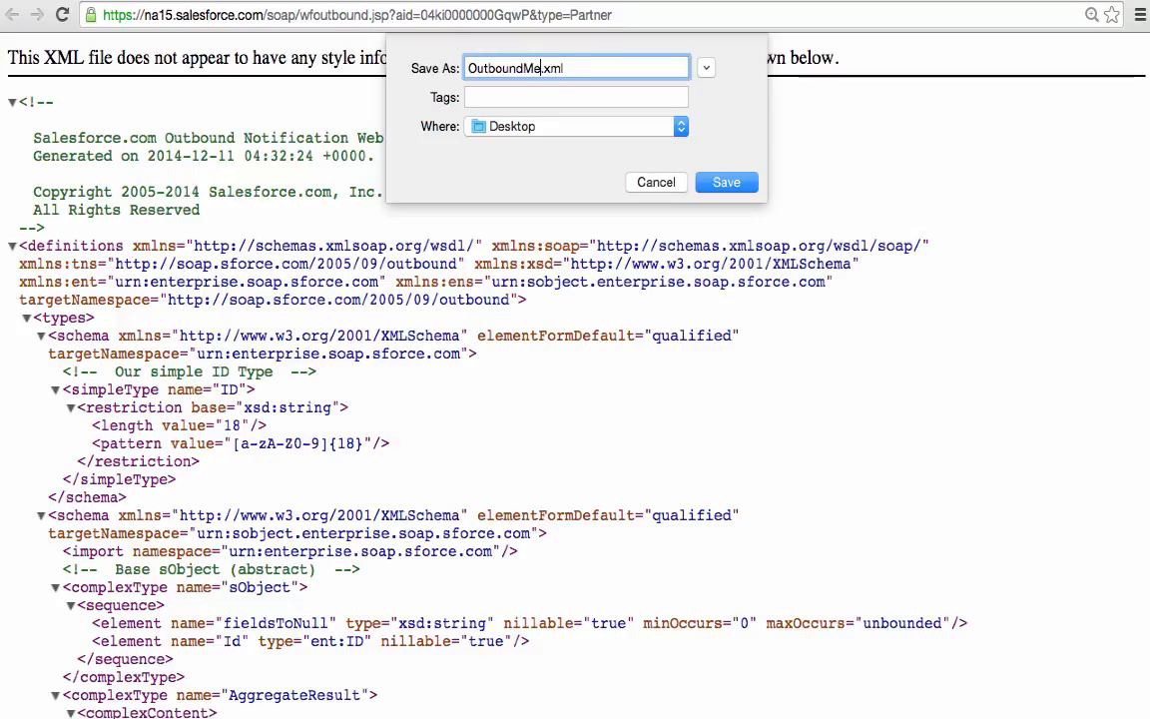
{"action": "type", "text": "_SFDC"}
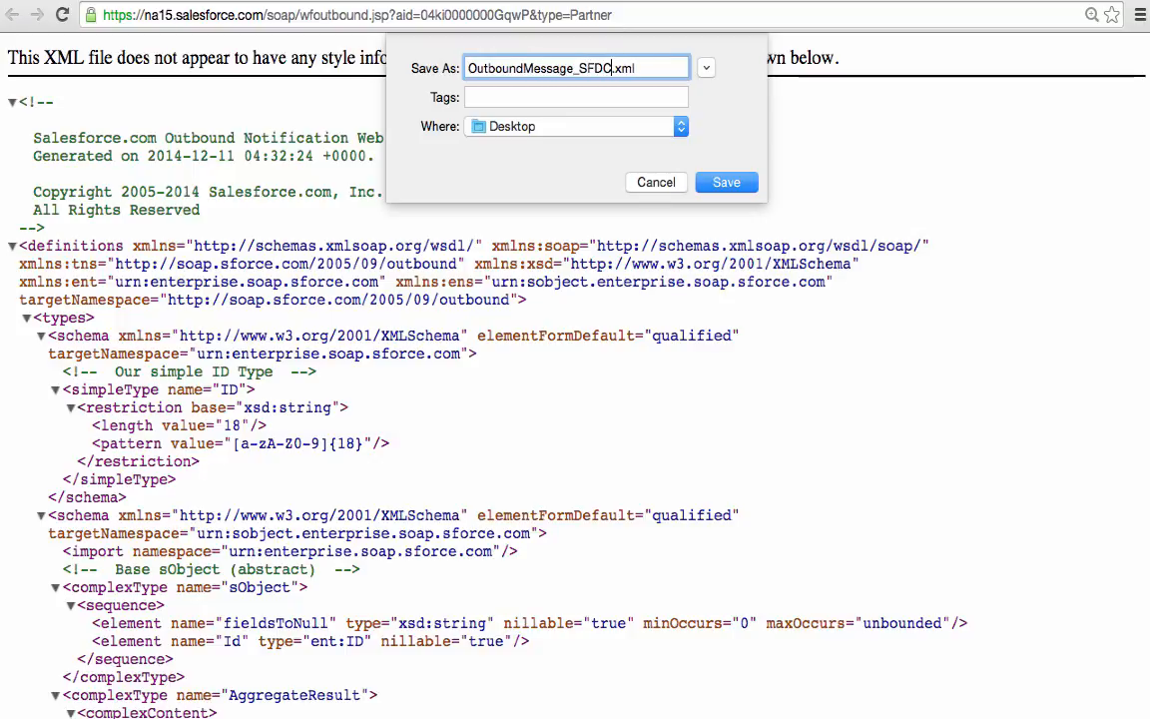
{"action": "key", "text": "Return"}
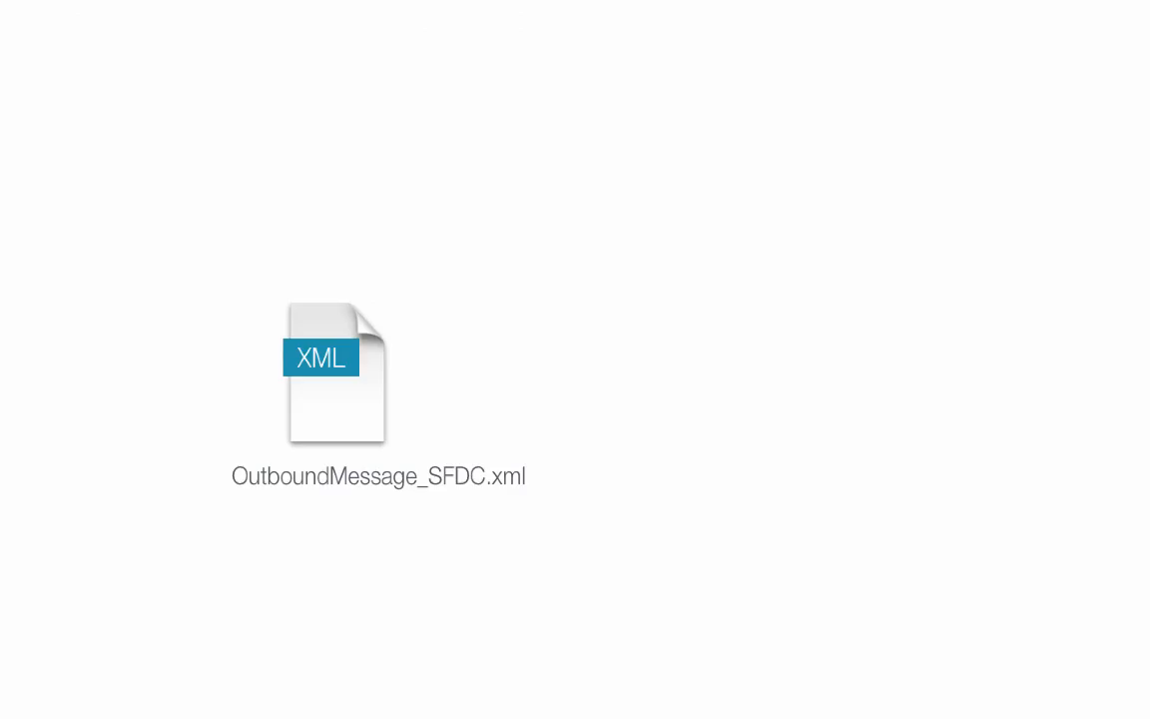